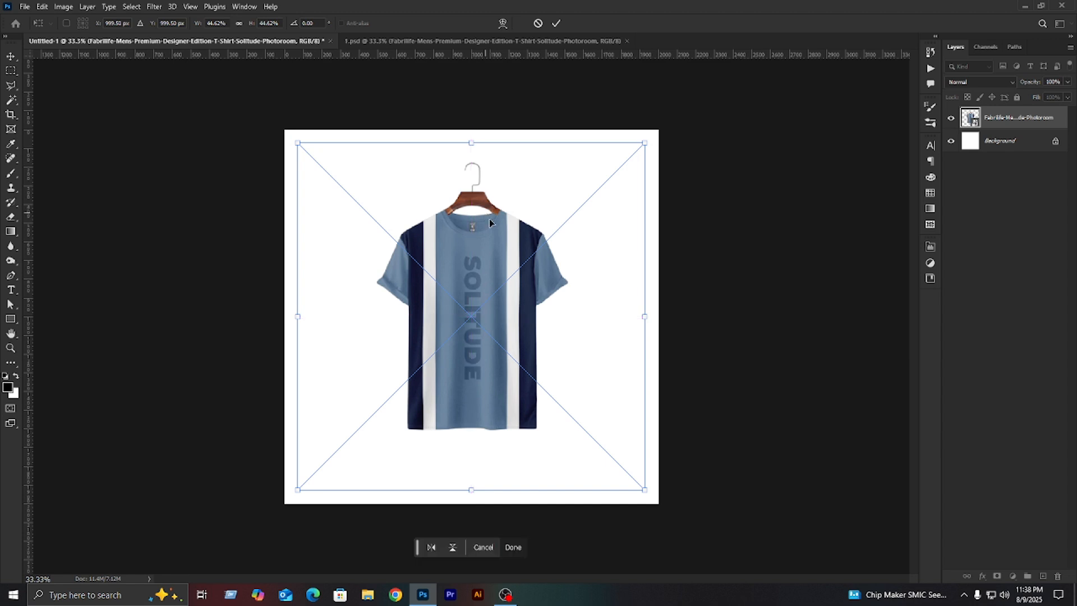
- Move the T-shirt image down the canvas to a Y position of about 1071 px and apply the transform
{"action": "key", "text": "Down"}
{"action": "key", "text": "Down"}
{"action": "key", "text": "Down"}
{"action": "key", "text": "Down"}
{"action": "key", "text": "Down"}
{"action": "key", "text": "Down"}
{"action": "key", "text": "Down"}
{"action": "key", "text": "Down"}
{"action": "key", "text": "Down"}
{"action": "key", "text": "Down"}
{"action": "key", "text": "Down"}
{"action": "key", "text": "Down"}
{"action": "key", "text": "Down"}
{"action": "key", "text": "Down"}
{"action": "key", "text": "Down"}
{"action": "key", "text": "Down"}
{"action": "key", "text": "Down"}
{"action": "key", "text": "Down"}
{"action": "key", "text": "Down"}
{"action": "key", "text": "Down"}
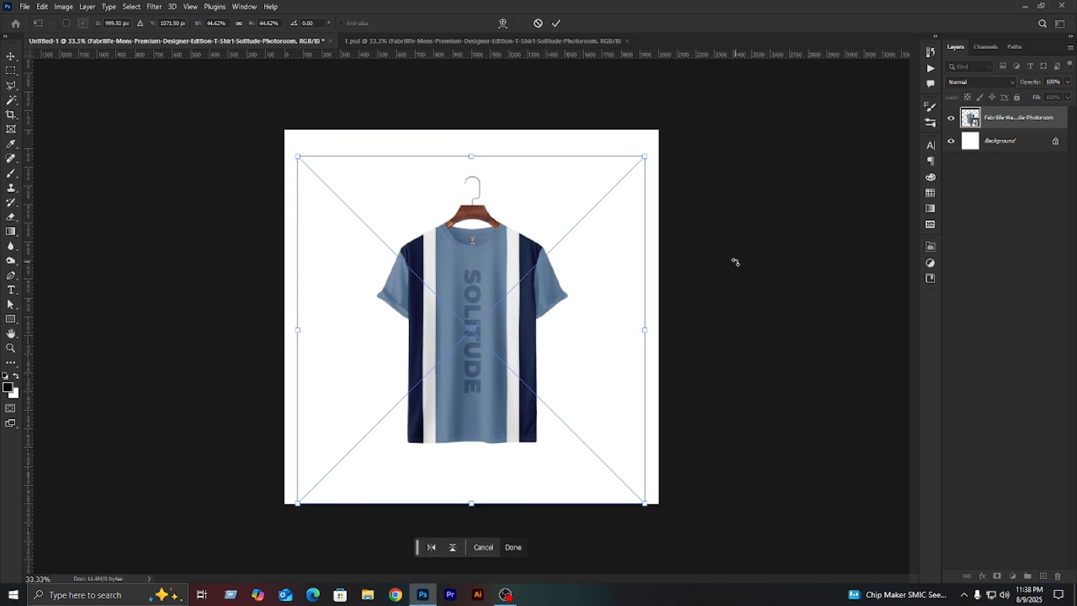
{"action": "key", "text": "Return"}
{"action": "left_click", "coordinate": [723, 232]}
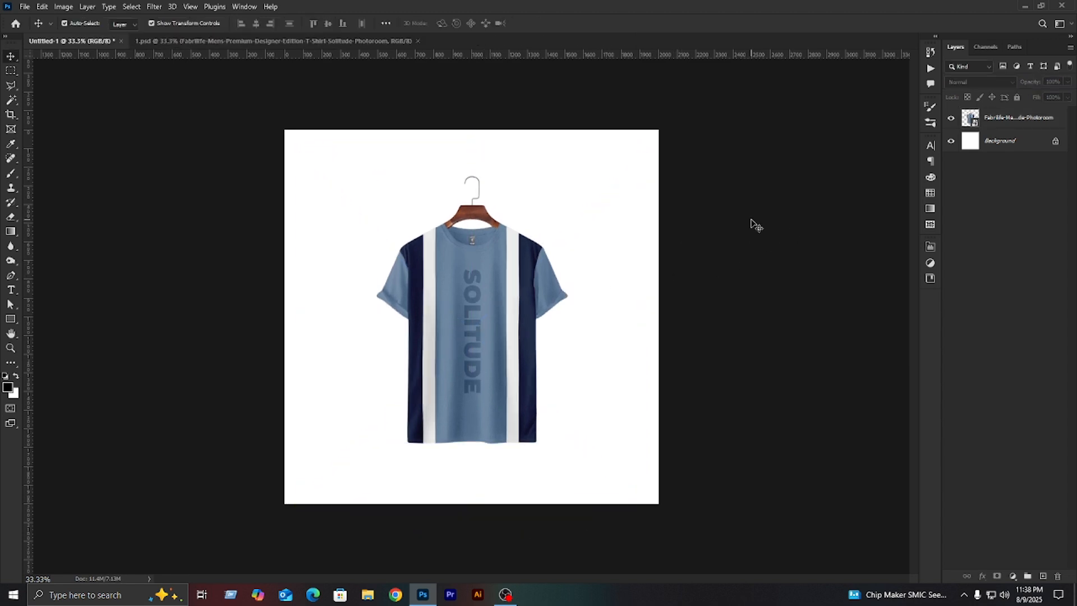
- Bring the Premium text from 1.psd into the untitled document and set its font to CHOXR
{"action": "left_click", "coordinate": [292, 41]}
{"action": "left_click_drag", "start_coordinate": [577, 208], "coordinate": [407, 180]}
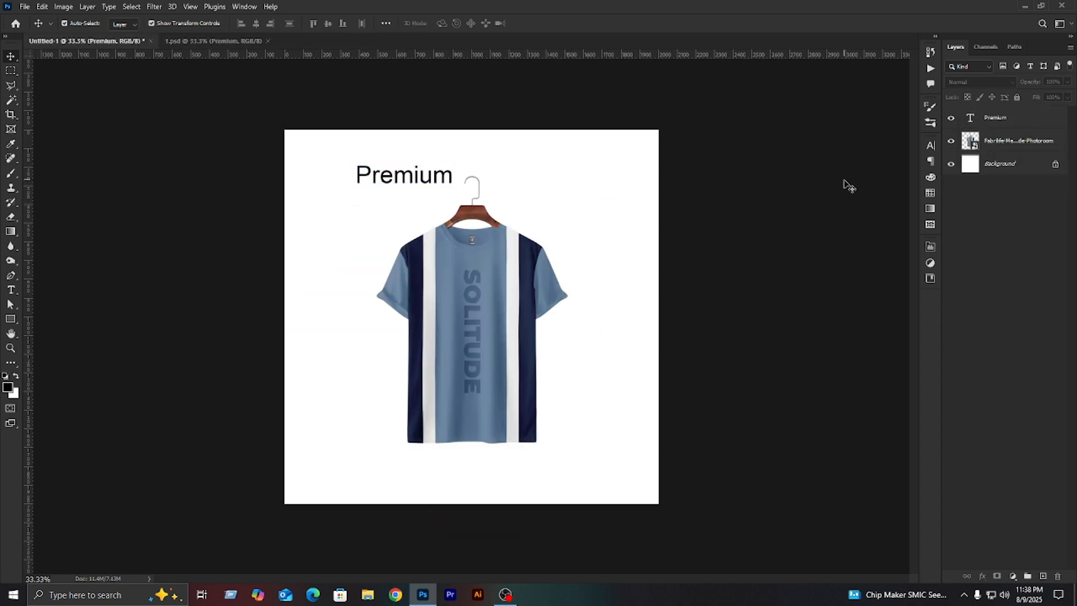
{"action": "left_click", "coordinate": [931, 146]}
{"action": "left_click", "coordinate": [863, 162]}
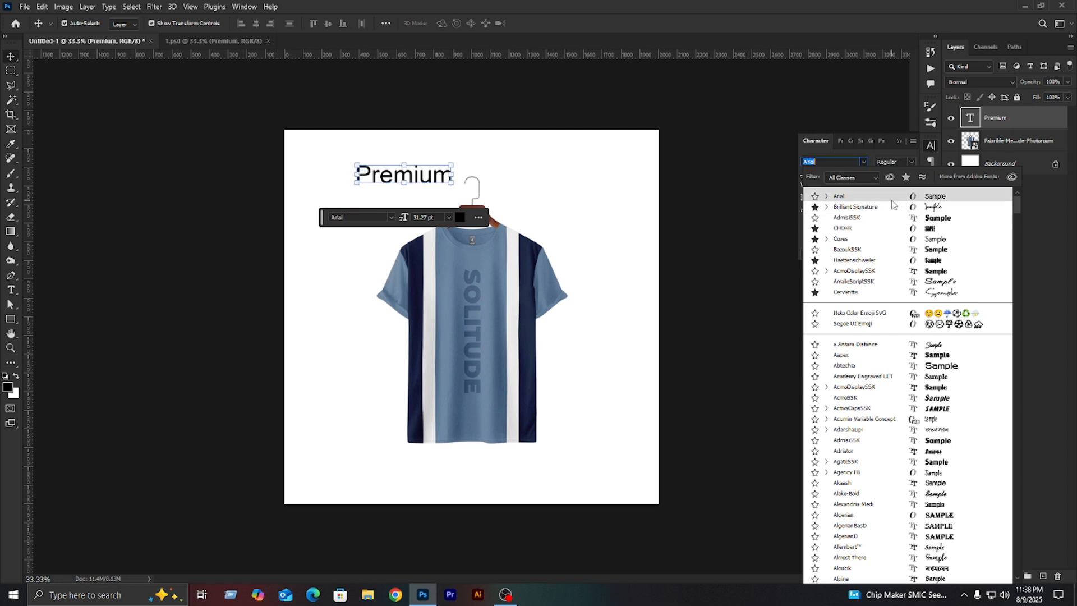
{"action": "left_click", "coordinate": [894, 228]}
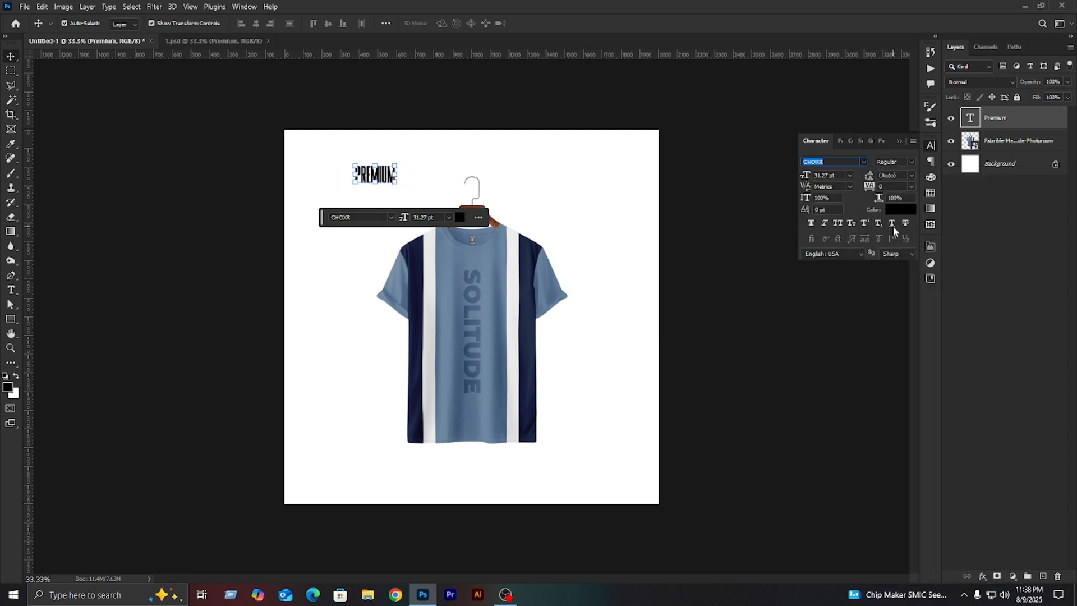
- Enlarge the Premium text to about 215 pt, centred on the upper canvas, and place its layer behind the T-shirt
{"action": "left_click_drag", "start_coordinate": [395, 174], "coordinate": [554, 174]}
{"action": "left_click_drag", "start_coordinate": [546, 171], "coordinate": [568, 211]}
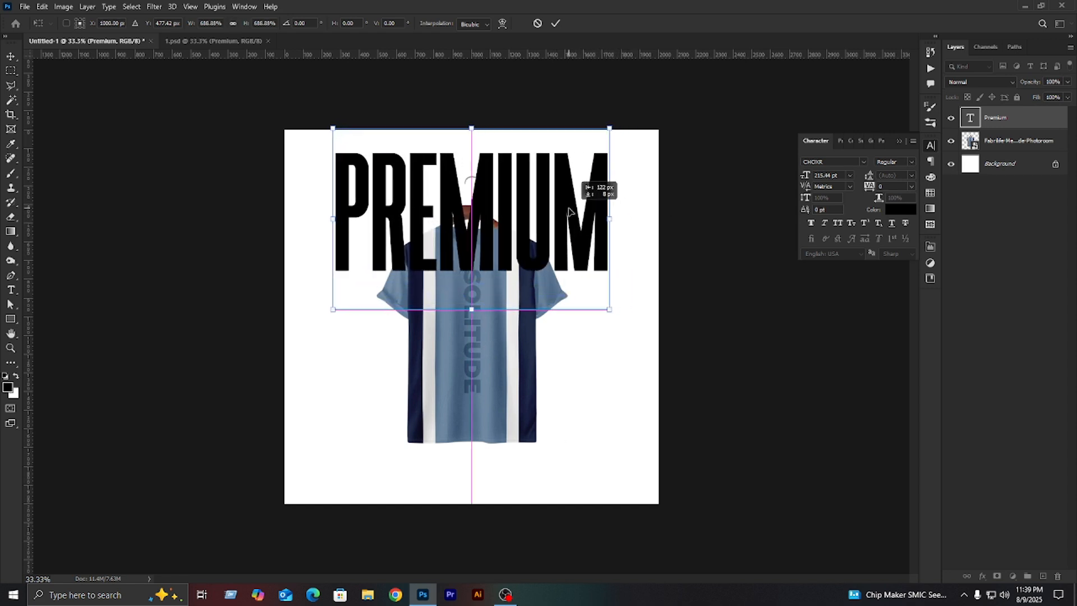
{"action": "left_click", "coordinate": [982, 236]}
{"action": "left_click_drag", "start_coordinate": [1014, 122], "coordinate": [1010, 150]}
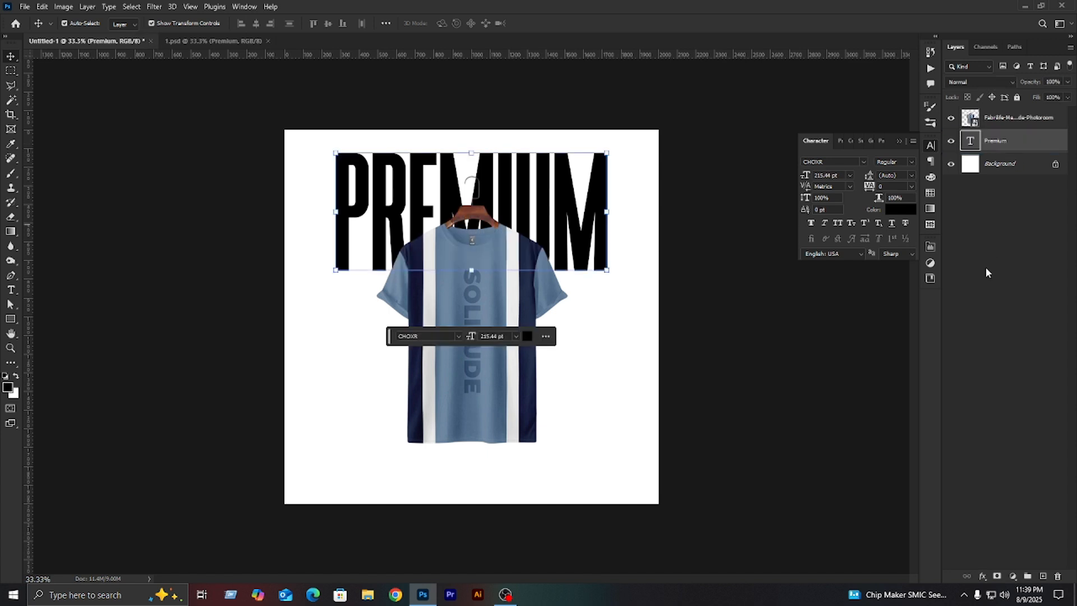
- Colour the Premium text dark navy #061232, starting from a shade sampled on the T-shirt's side stripe
{"action": "left_click", "coordinate": [985, 268]}
{"action": "left_click", "coordinate": [598, 225]}
{"action": "left_click", "coordinate": [900, 209]}
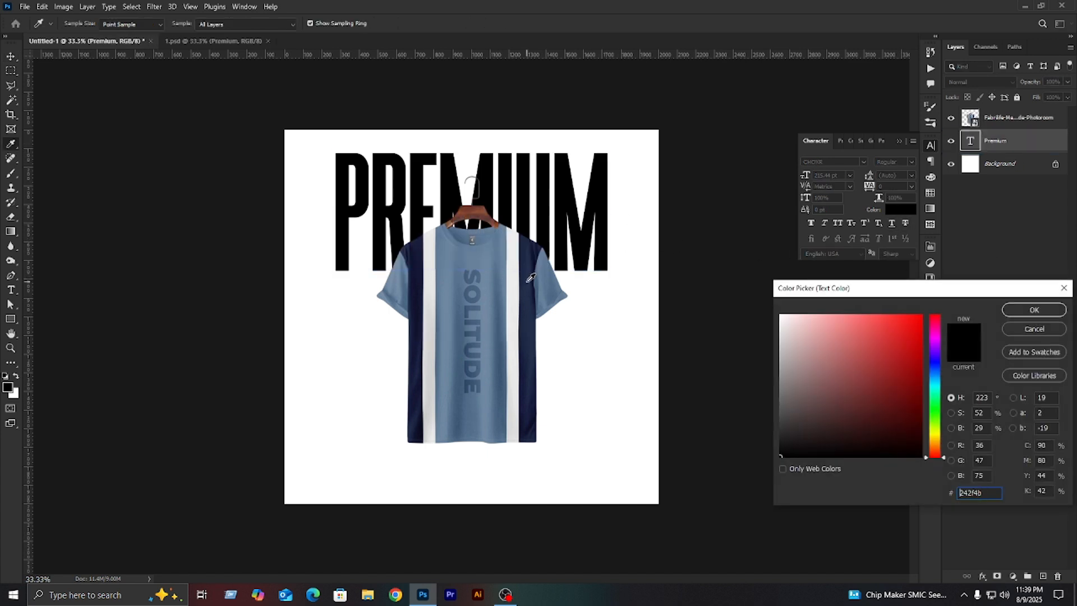
{"action": "left_click", "coordinate": [530, 278]}
{"action": "left_click", "coordinate": [503, 266]}
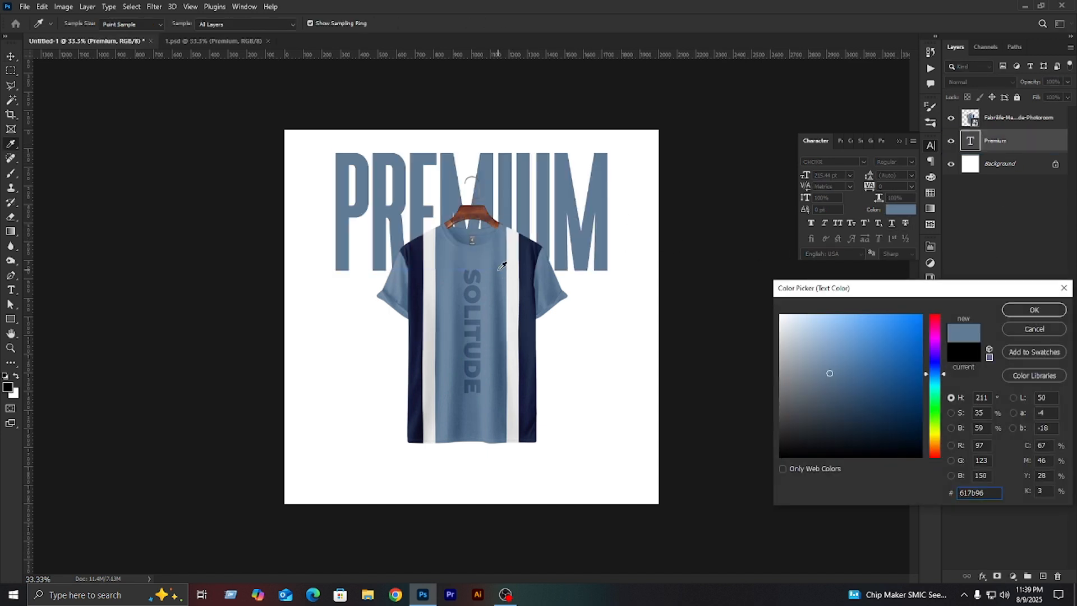
{"action": "left_click", "coordinate": [534, 315]}
{"action": "left_click_drag", "start_coordinate": [866, 418], "coordinate": [905, 429]}
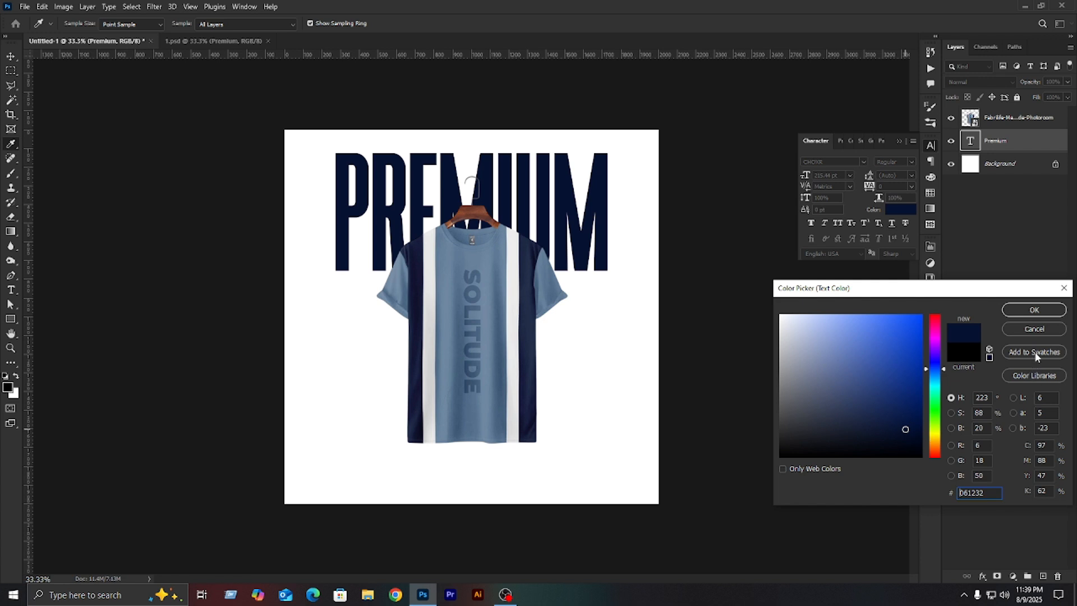
{"action": "left_click", "coordinate": [1034, 309]}
- Duplicate the Premium text layer and place the copy across the lower half of the T-shirt
{"action": "key", "text": "v"}
{"action": "key", "text": "ctrl+j"}
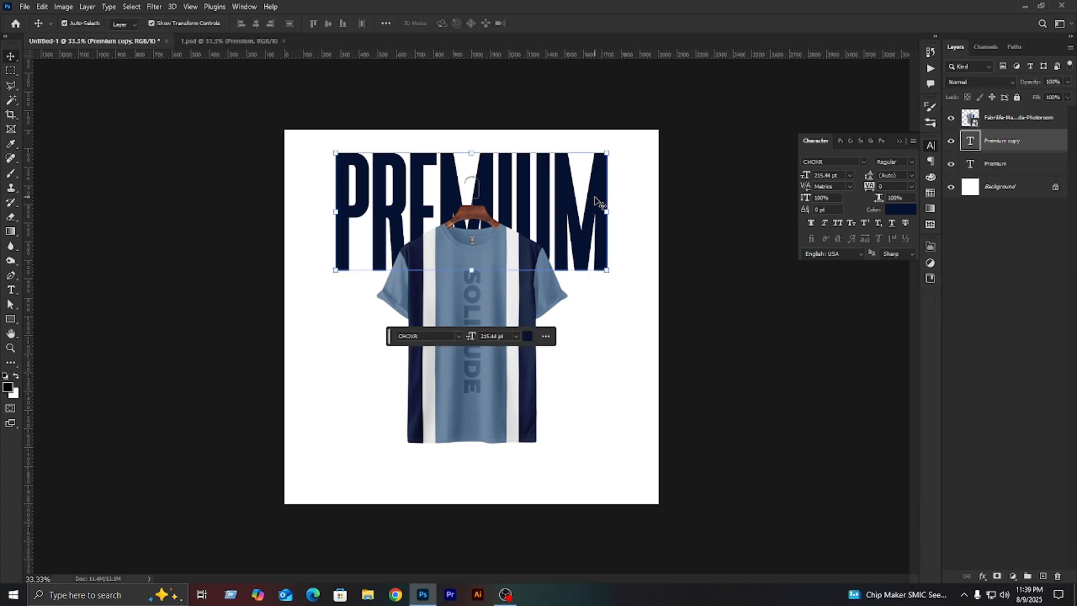
{"action": "left_click_drag", "start_coordinate": [599, 203], "coordinate": [595, 368]}
{"action": "key", "text": "ctrl+t"}
{"action": "left_click", "coordinate": [391, 23]}
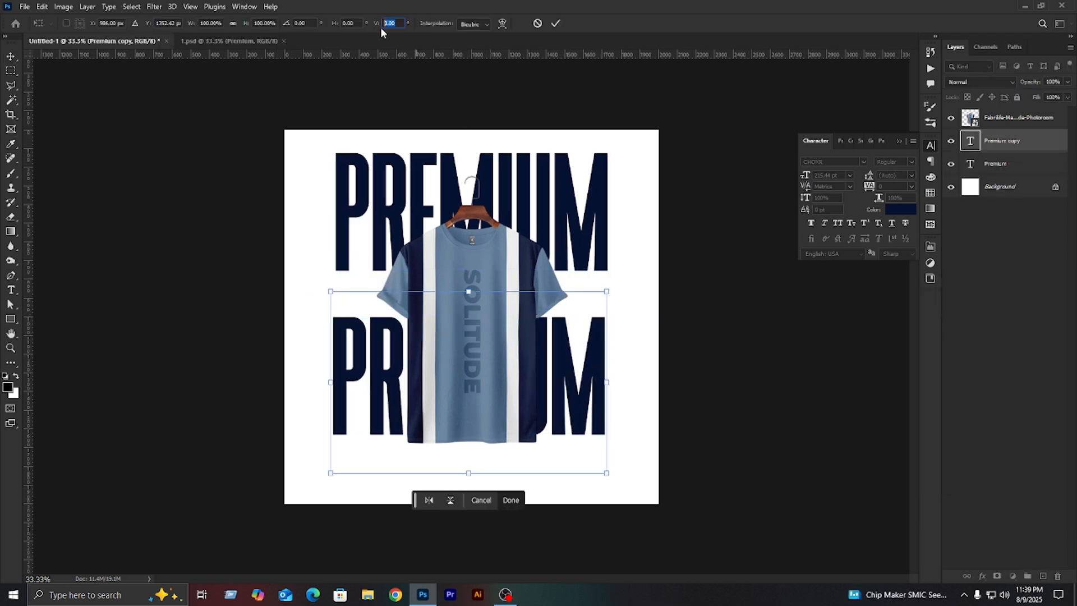
{"action": "left_click", "coordinate": [301, 23]}
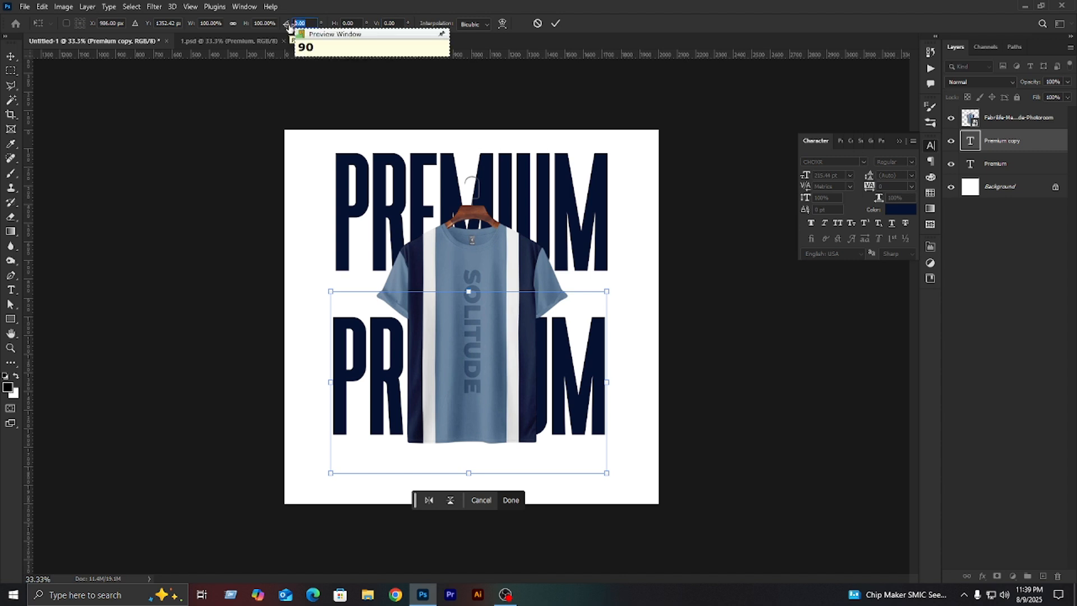
{"action": "key", "text": "Escape"}
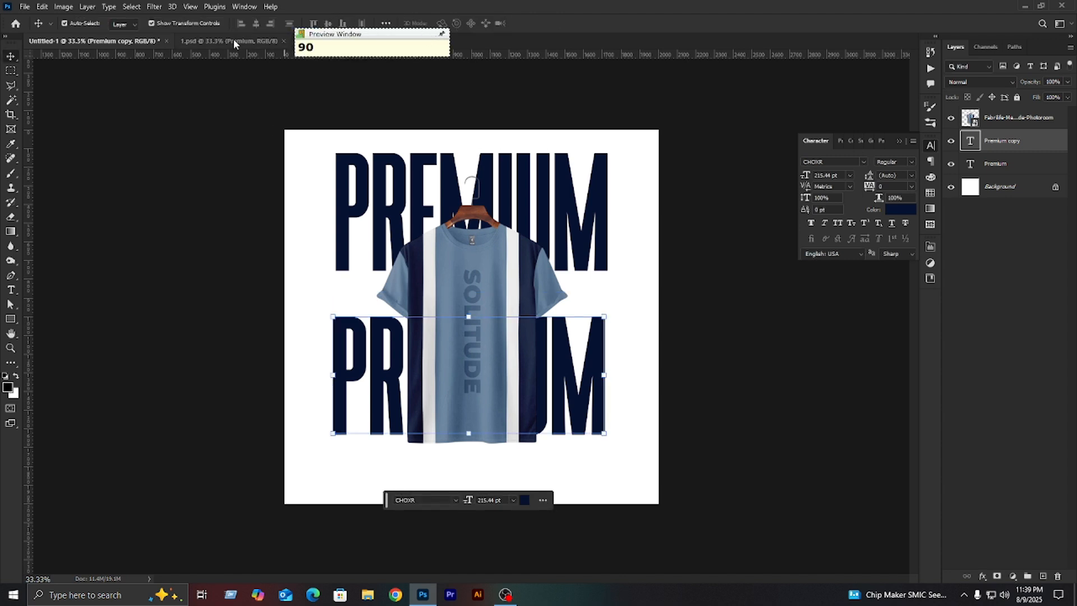
{"action": "double_click", "coordinate": [570, 381]}
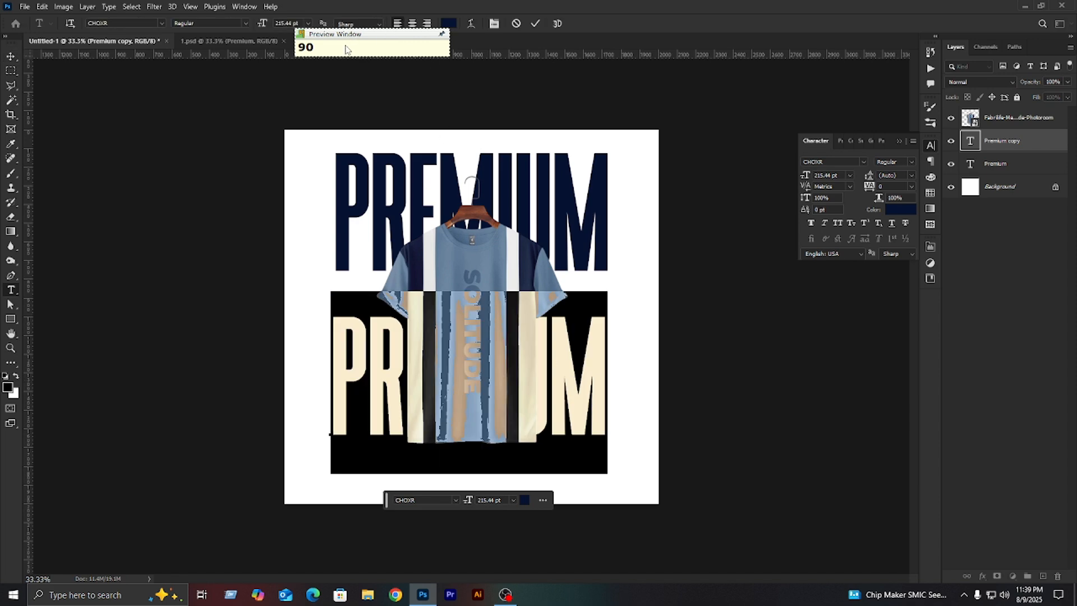
{"action": "key", "text": "BackSpace"}
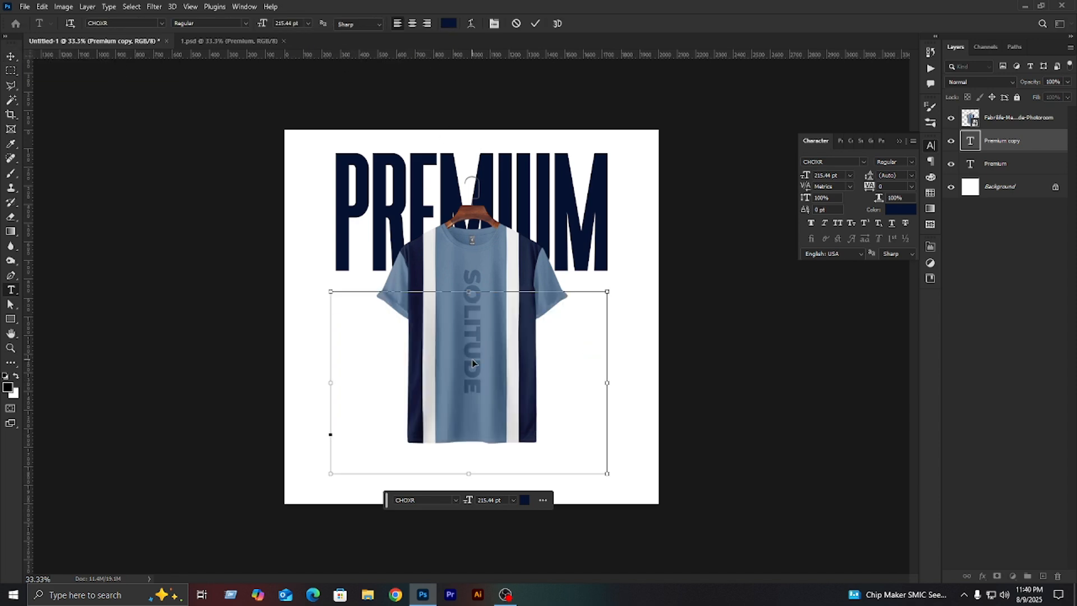
{"action": "key", "text": "ctrl+z"}
{"action": "key", "text": "Escape"}
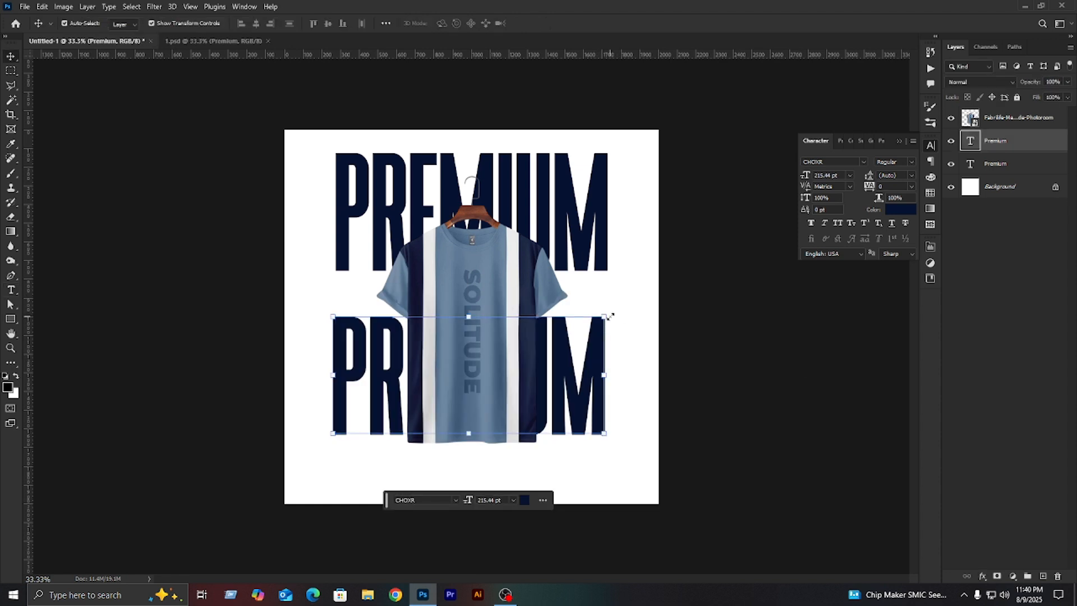
- Try to set the rotation of the lower Premium text copy to 90 degrees
{"action": "left_click", "coordinate": [609, 316]}
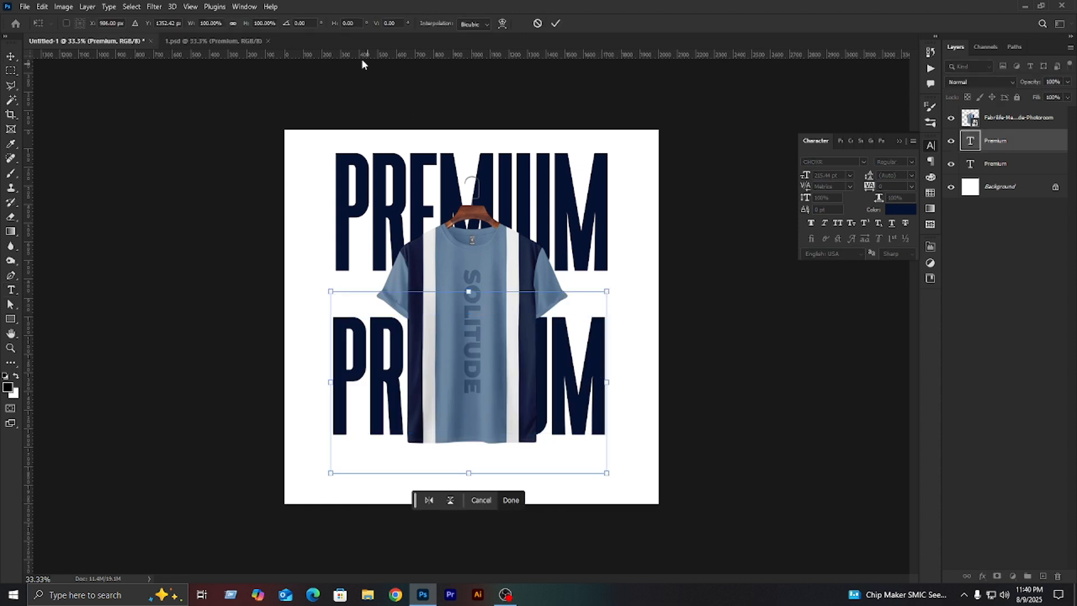
{"action": "left_click", "coordinate": [295, 23]}
{"action": "type", "text": "9"}
{"action": "left_click", "coordinate": [294, 23]}
{"action": "left_click", "coordinate": [294, 23]}
{"action": "type", "text": "90"}
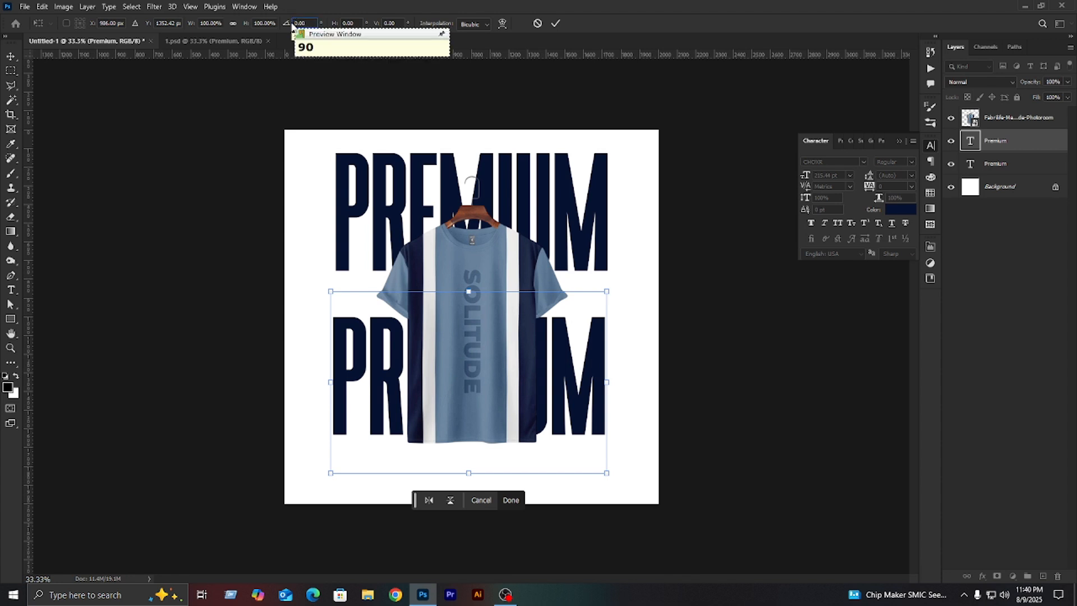
{"action": "key", "text": "Escape"}
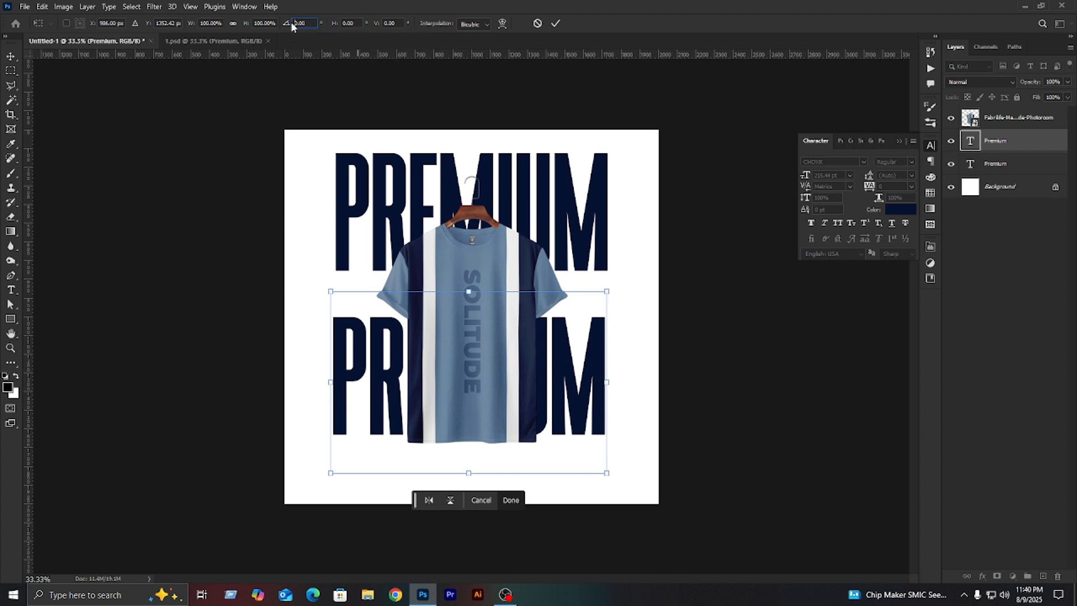
{"action": "key", "text": "Escape"}
{"action": "left_click", "coordinate": [820, 377]}
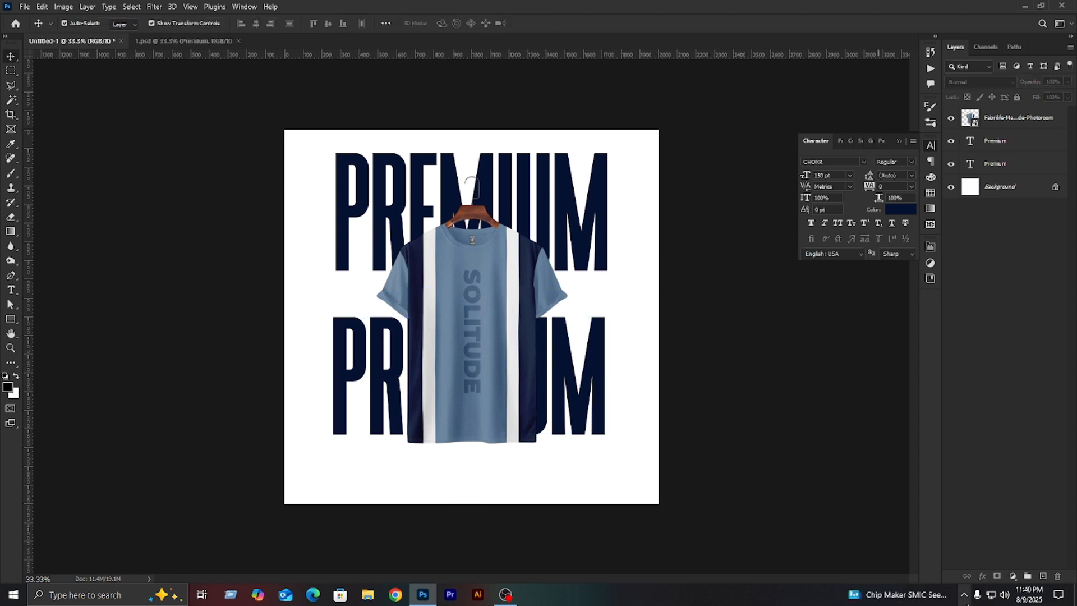
{"action": "left_click", "coordinate": [964, 594]}
{"action": "left_click", "coordinate": [819, 452]}
{"action": "left_click", "coordinate": [575, 345]}
{"action": "left_click", "coordinate": [605, 318]}
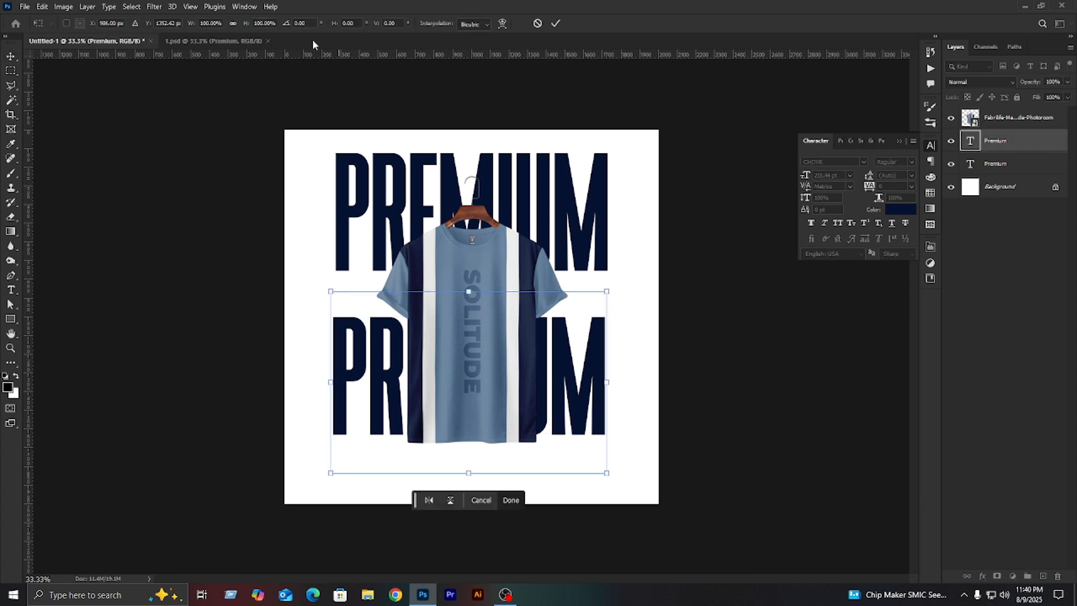
{"action": "left_click", "coordinate": [291, 24]}
{"action": "type", "text": "90"}
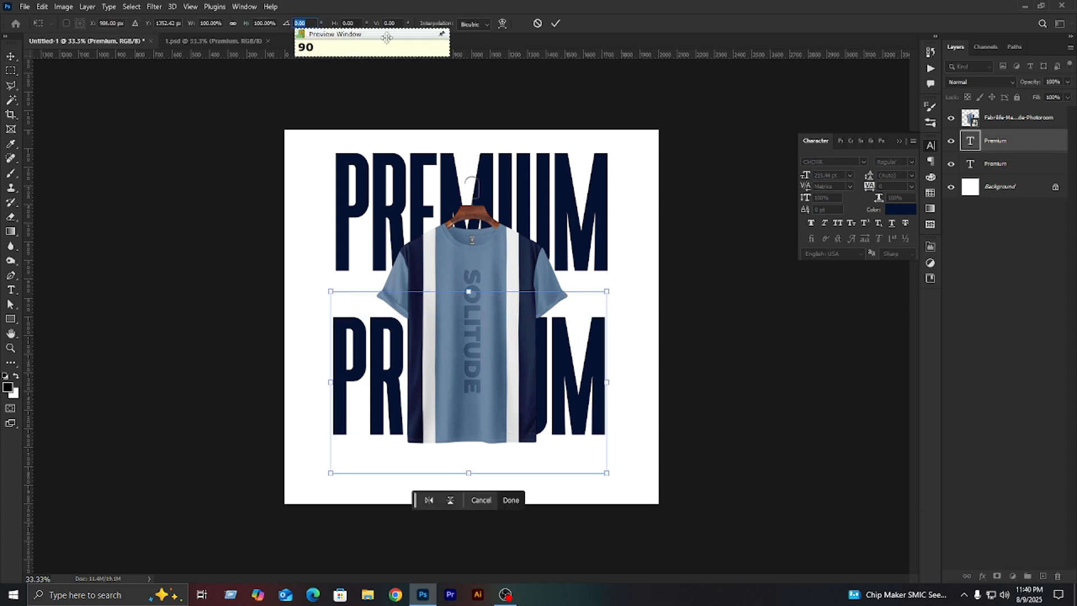
{"action": "left_click", "coordinate": [269, 75]}
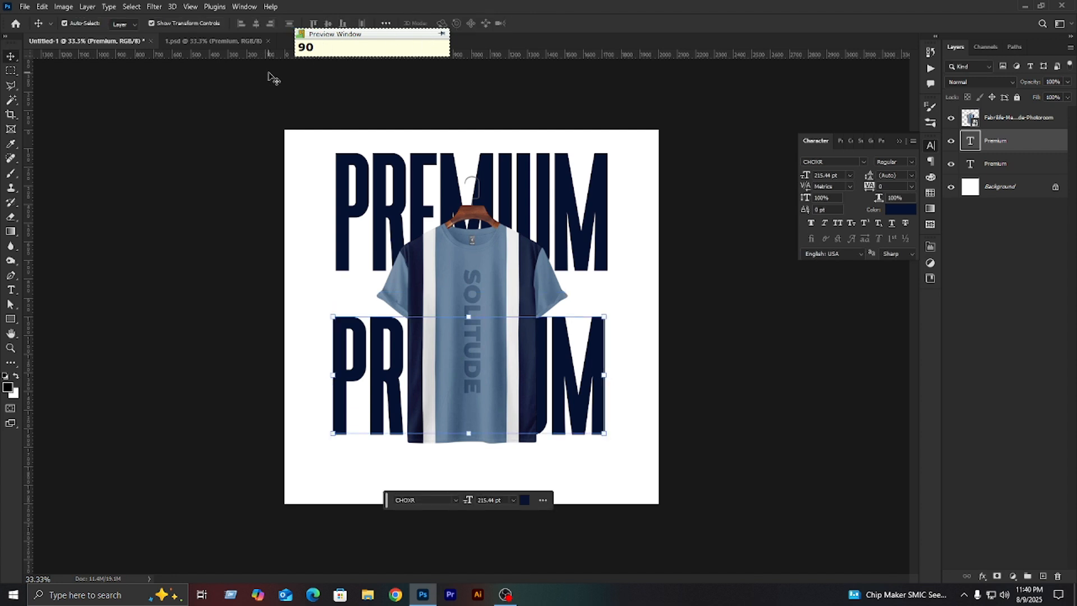
- Delete the lower Premium text copy, keep the original text at the top, and clear the selection
{"action": "key", "text": "BackSpace"}
{"action": "key", "text": "BackSpace"}
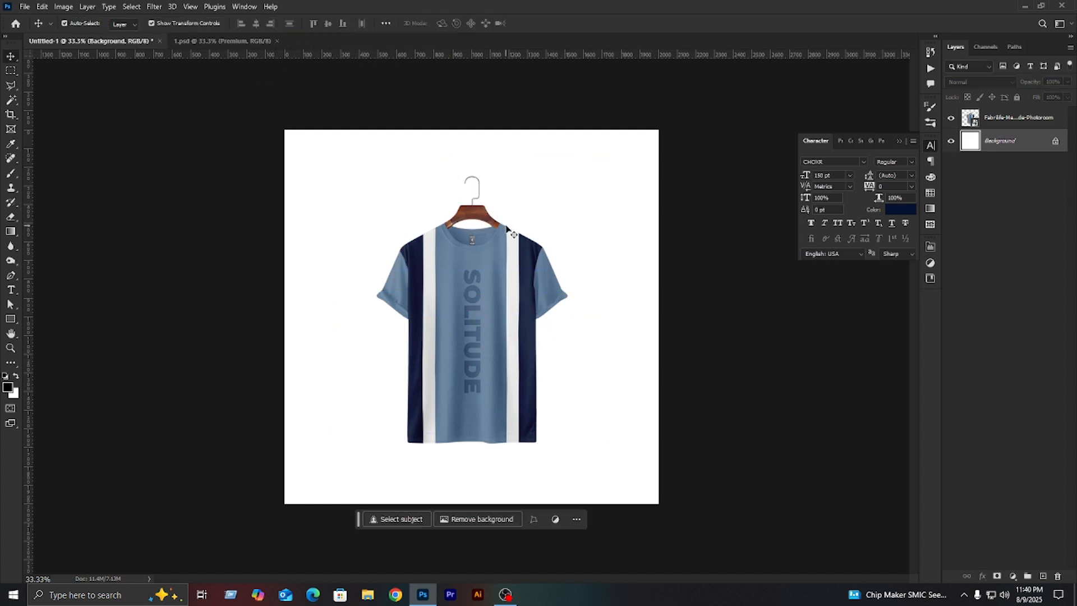
{"action": "key", "text": "ctrl+z"}
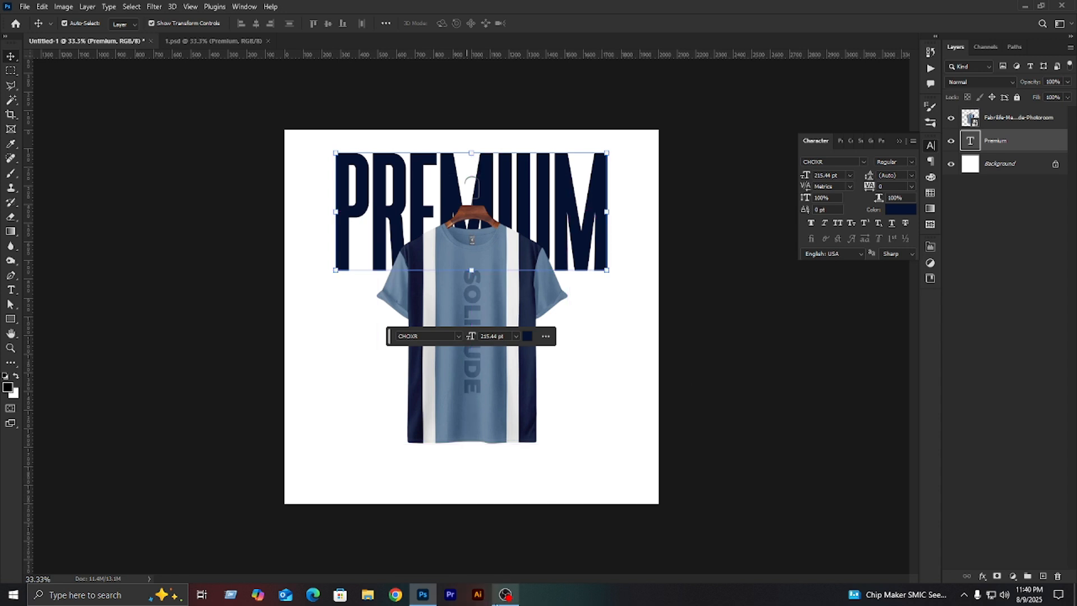
{"action": "left_click", "coordinate": [720, 404]}
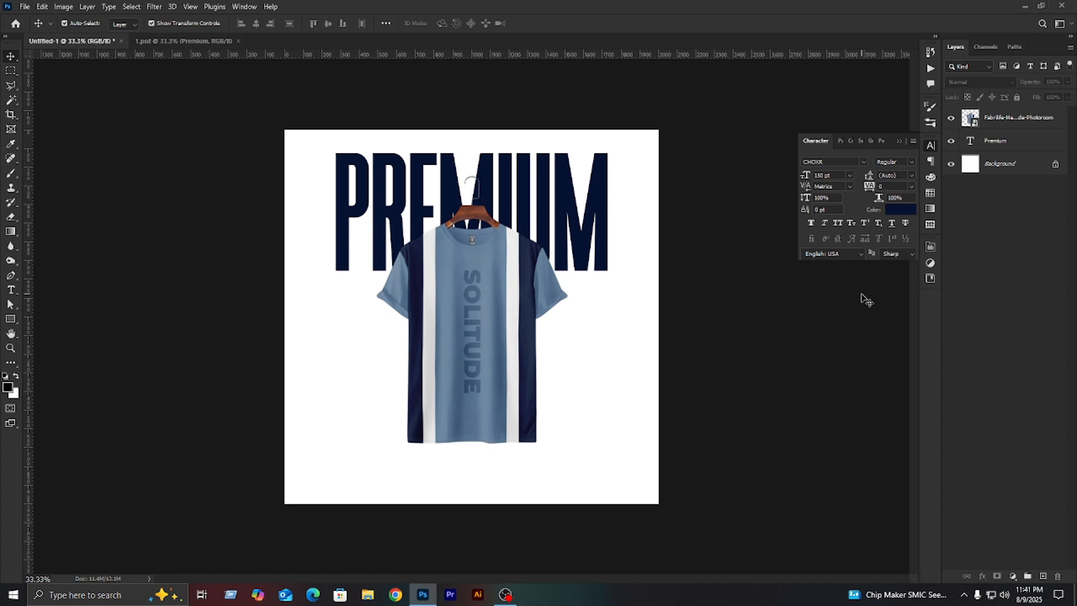
- Duplicate the Premium text onto the lower part of the canvas and rotate the copy to about 90 degrees
{"action": "left_click", "coordinate": [558, 211]}
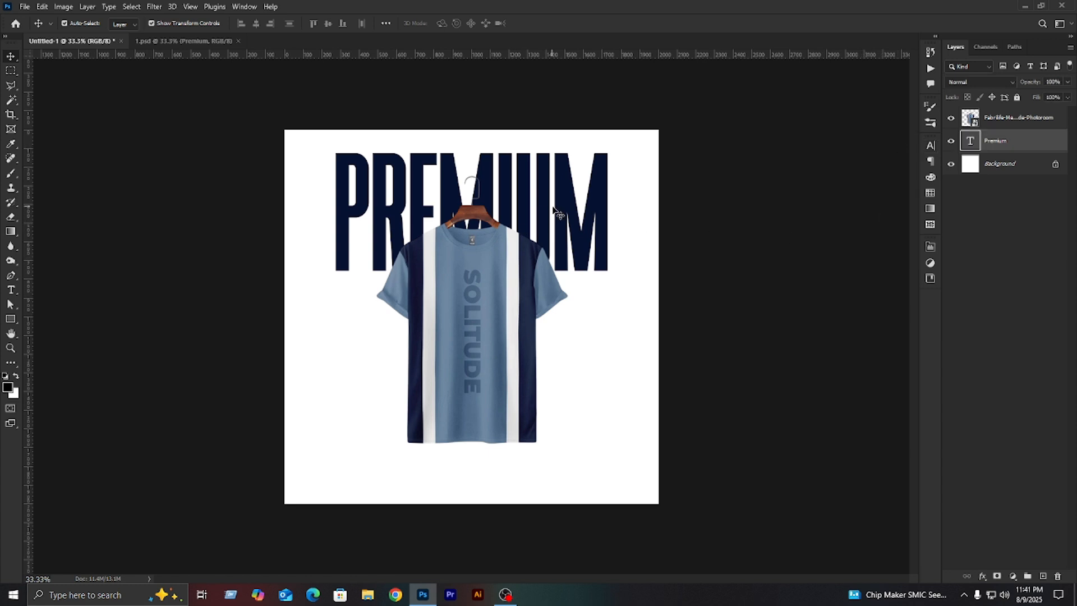
{"action": "left_click_drag", "start_coordinate": [553, 209], "coordinate": [605, 372]}
{"action": "key", "text": "ctrl+t"}
{"action": "left_click_drag", "start_coordinate": [617, 317], "coordinate": [493, 456]}
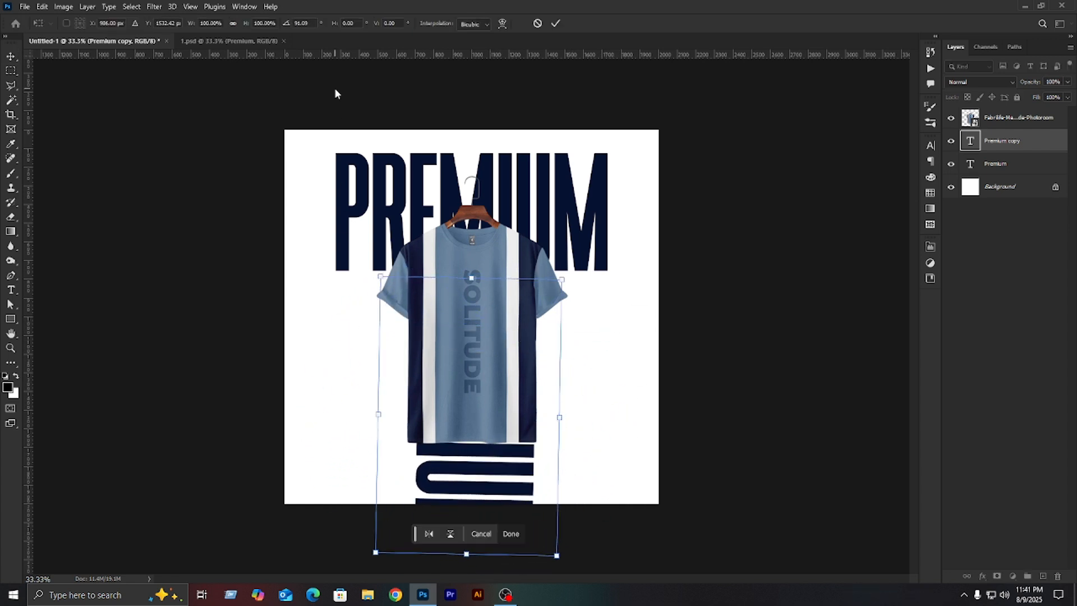
{"action": "left_click", "coordinate": [309, 22]}
{"action": "scroll", "coordinate": [308, 23], "scroll_direction": "down", "scroll_amount": 16}
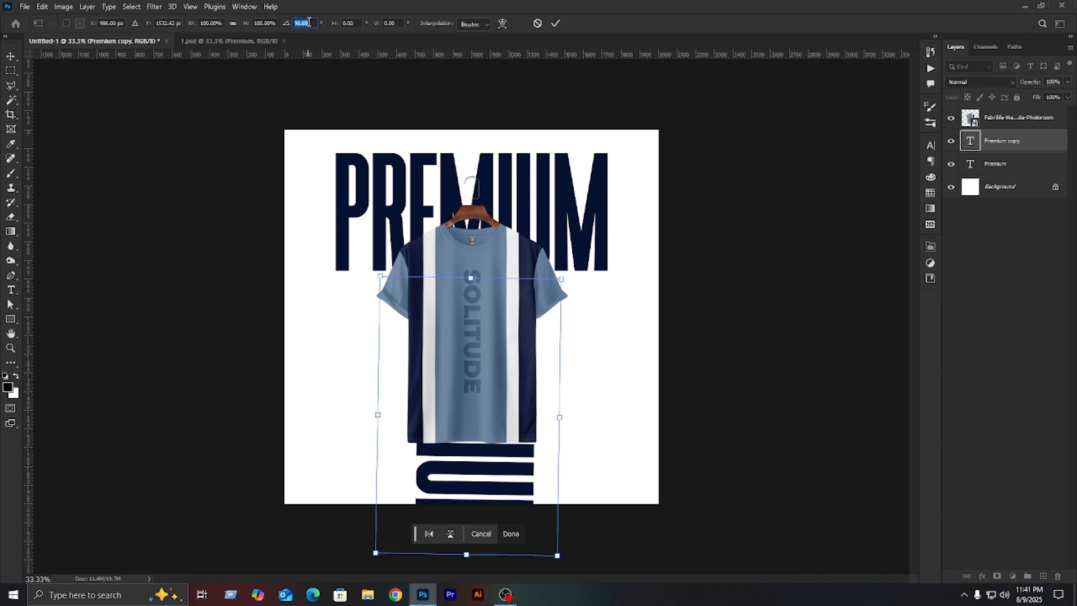
{"action": "scroll", "coordinate": [308, 22], "scroll_direction": "down", "scroll_amount": 6}
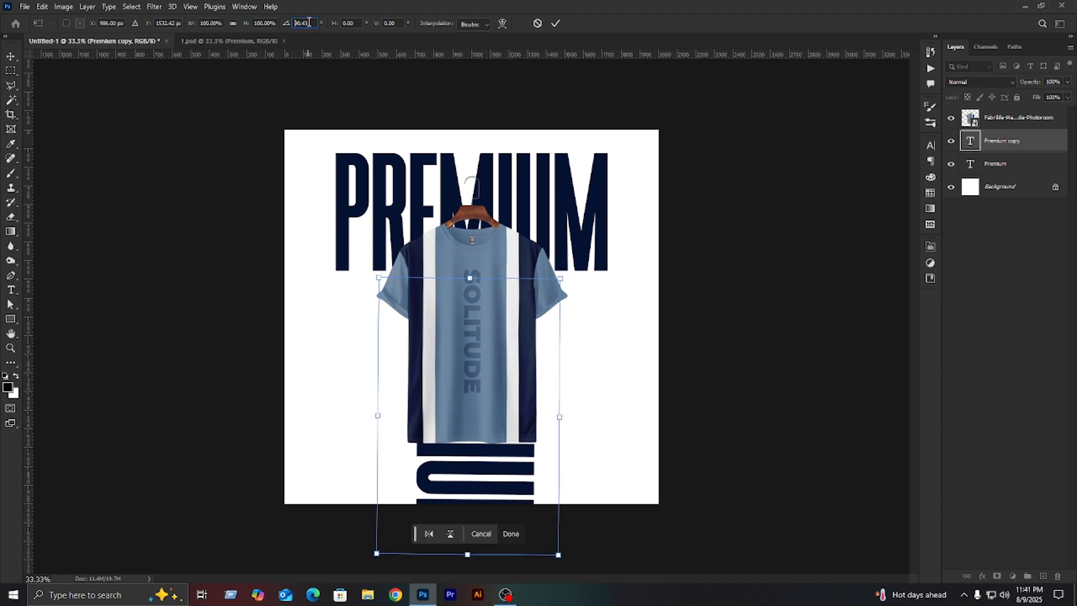
{"action": "scroll", "coordinate": [309, 22], "scroll_direction": "down", "scroll_amount": 3}
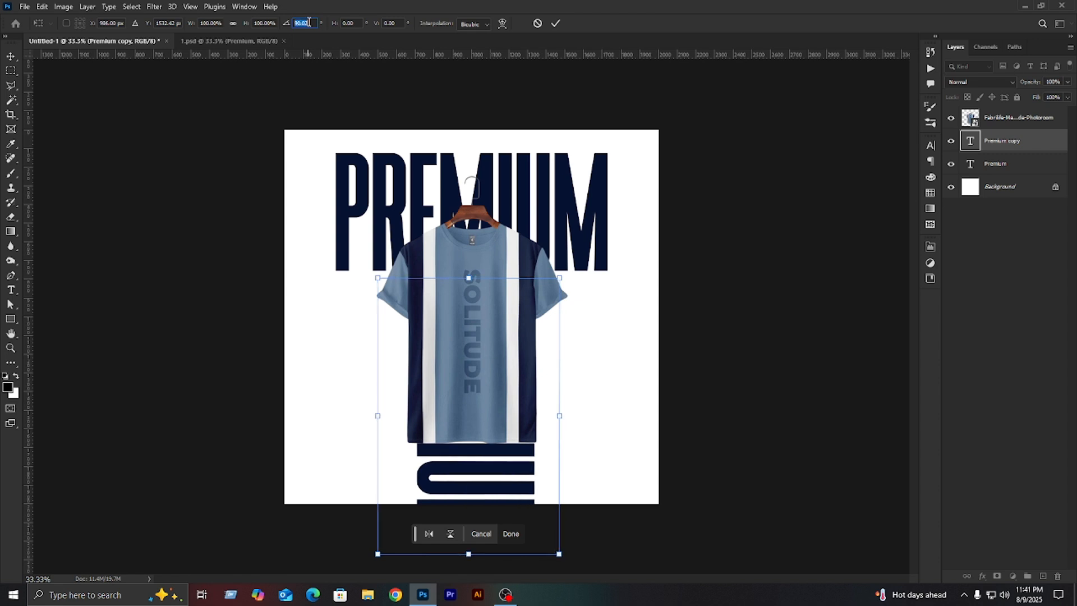
{"action": "key", "text": "Return"}
- Enlarge the rotated Premium copy to about 136% so it spans the canvas height, and move its layer below the original text
{"action": "left_click_drag", "start_coordinate": [522, 475], "coordinate": [517, 323]}
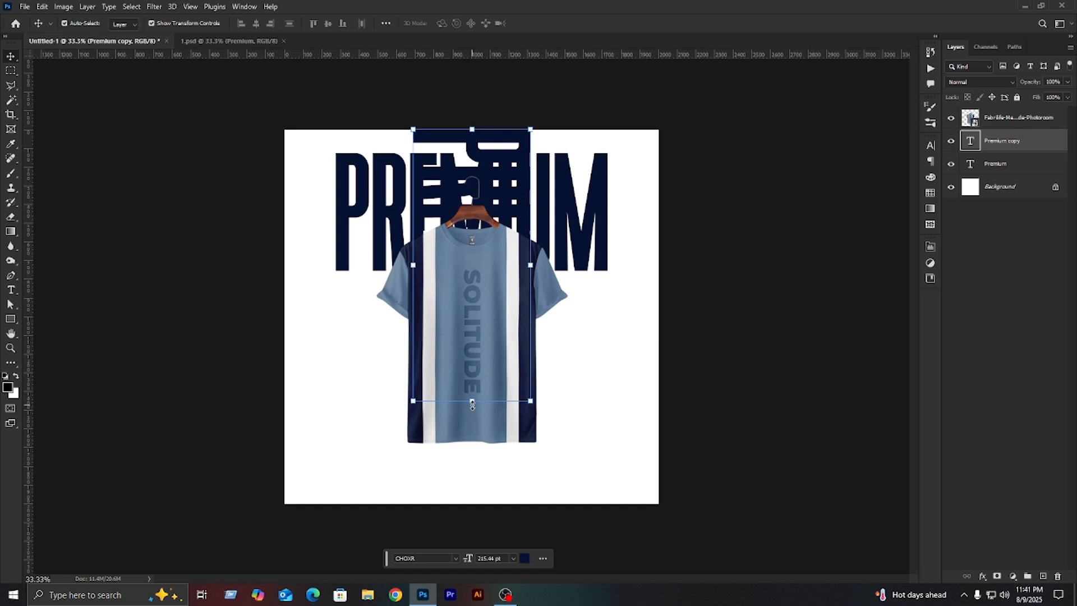
{"action": "left_click", "coordinate": [472, 403]}
{"action": "left_click_drag", "start_coordinate": [472, 403], "coordinate": [457, 503]}
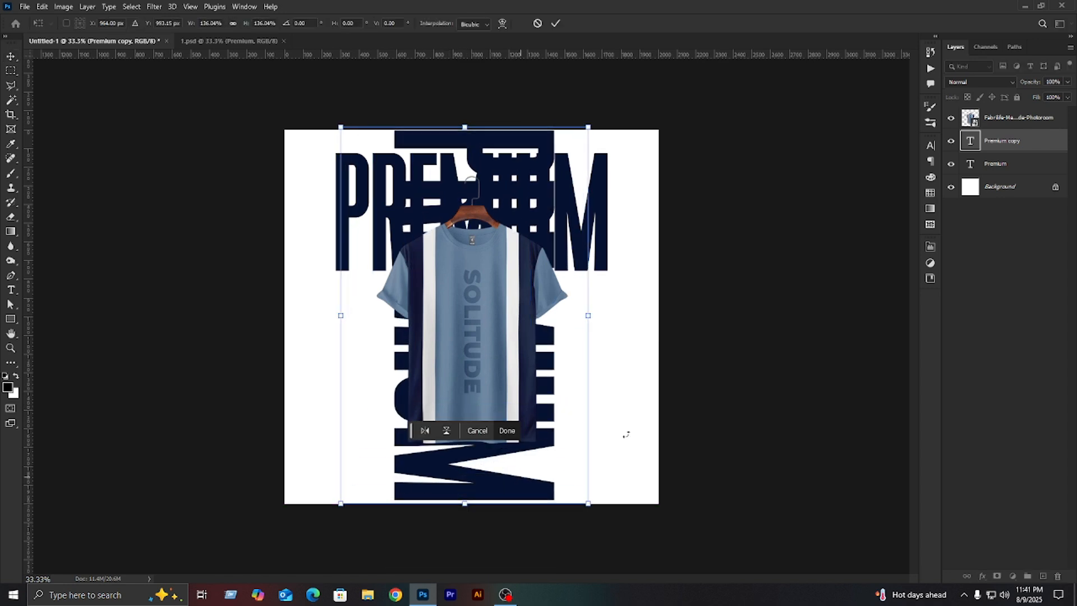
{"action": "key", "text": "Return"}
{"action": "left_click_drag", "start_coordinate": [1002, 141], "coordinate": [1001, 175]}
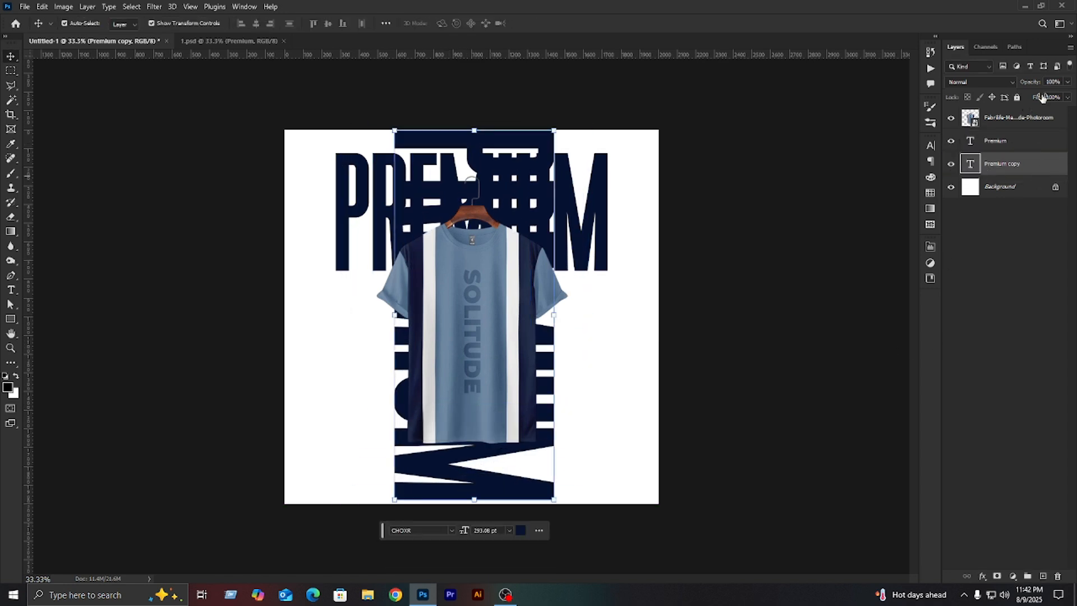
- Lower the rotated Premium copy's opacity to about 16% and clear the selection
{"action": "left_click", "coordinate": [1065, 80]}
{"action": "left_click_drag", "start_coordinate": [1038, 93], "coordinate": [1028, 94]}
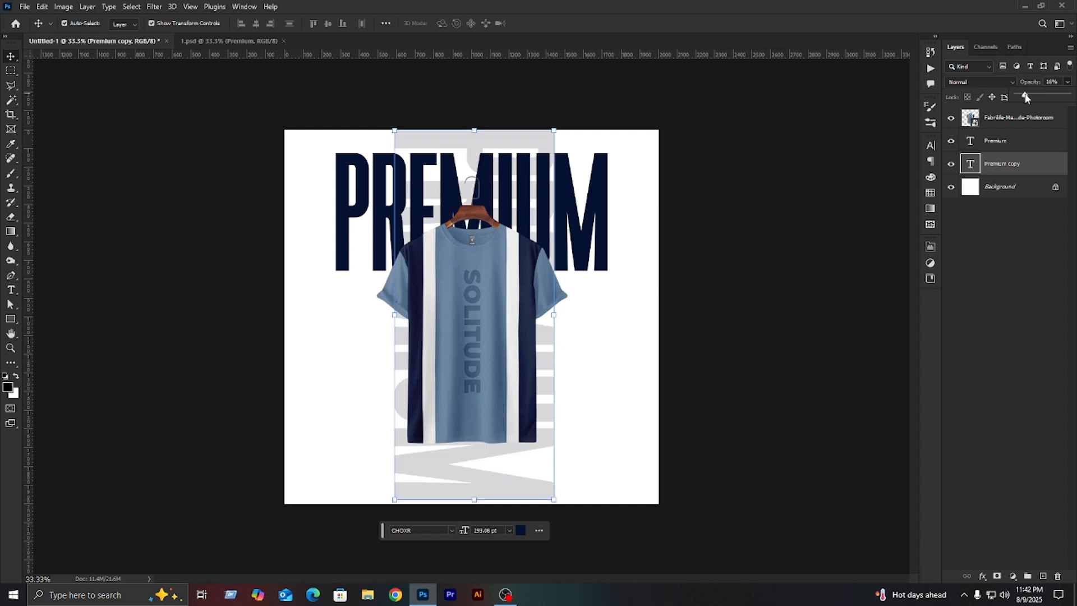
{"action": "left_click", "coordinate": [981, 328]}
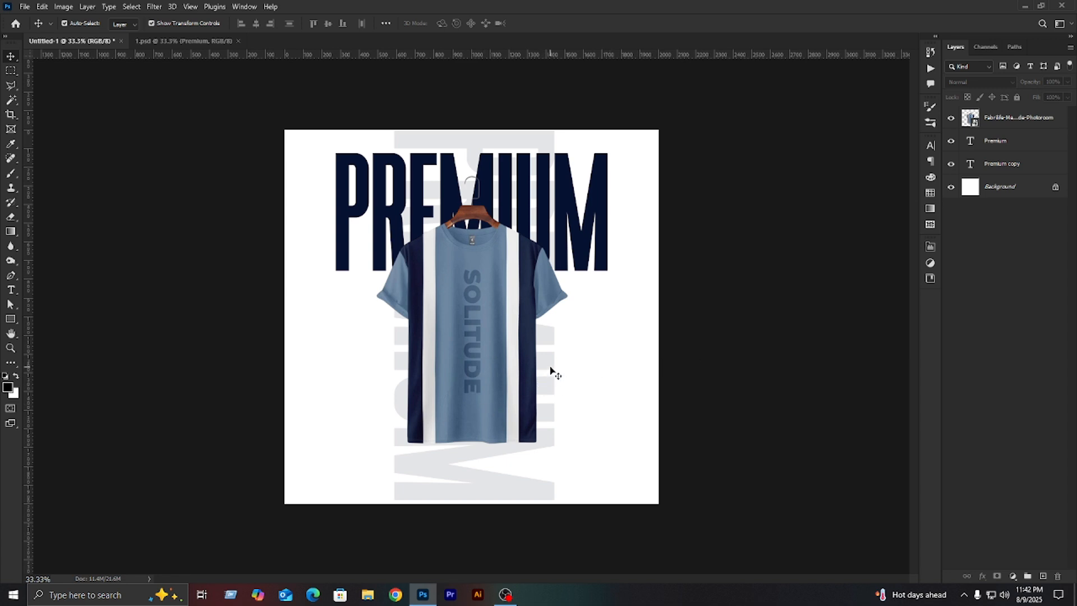
- Duplicate the faded rotated Premium text to both sides of the shirt and align the top edges of all three copies
{"action": "left_click_drag", "start_coordinate": [548, 367], "coordinate": [701, 368]}
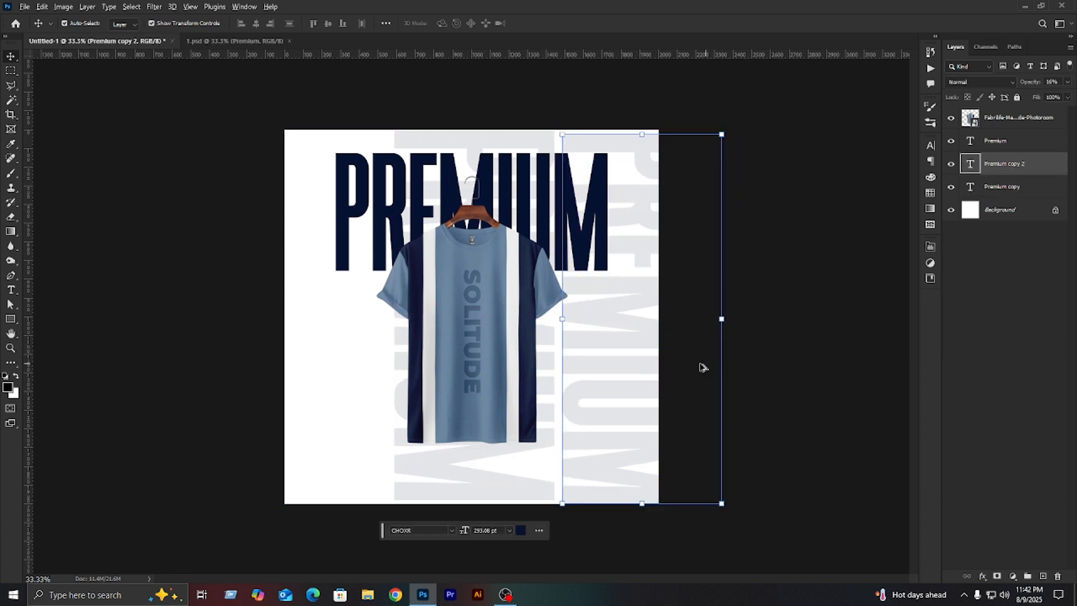
{"action": "left_click_drag", "start_coordinate": [634, 344], "coordinate": [268, 386]}
{"action": "left_click", "coordinate": [428, 469], "text": "shift"}
{"action": "left_click", "coordinate": [590, 469], "text": "shift"}
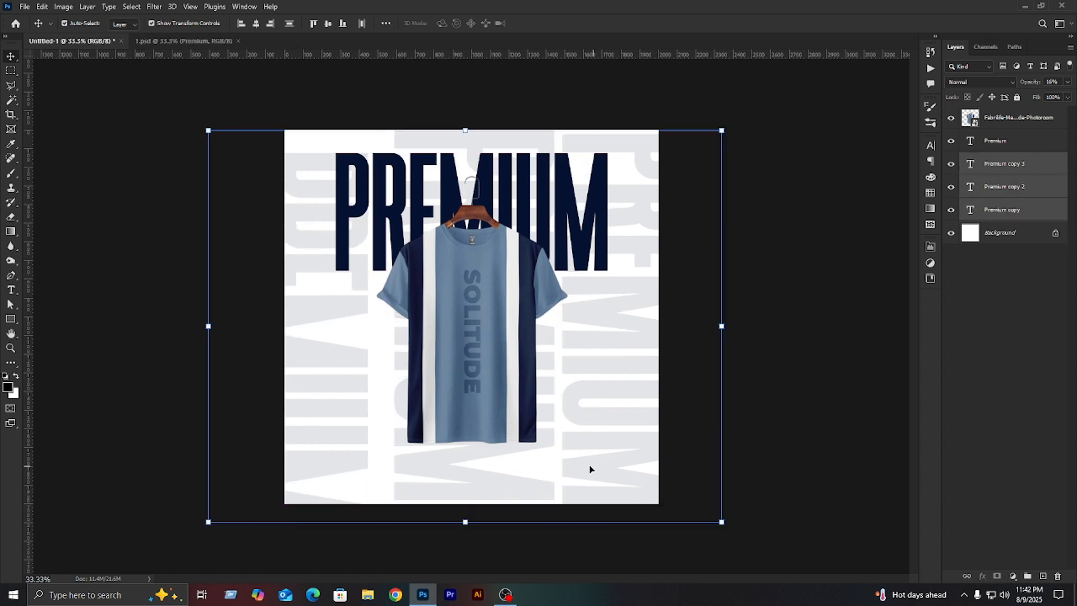
{"action": "left_click", "coordinate": [325, 24]}
{"action": "left_click_drag", "start_coordinate": [653, 325], "coordinate": [644, 301]}
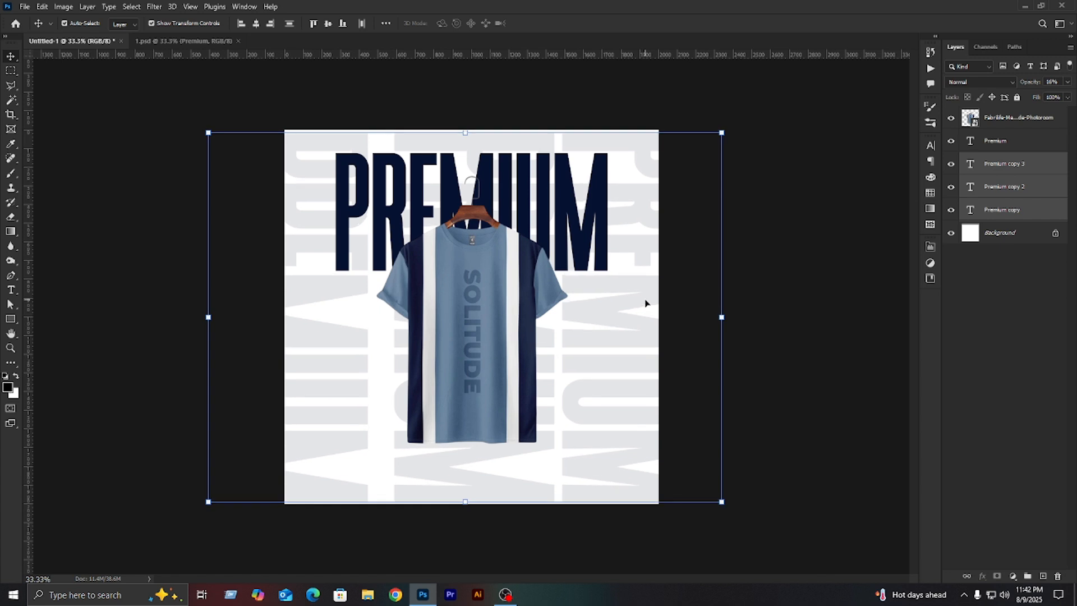
- Move the rotated Premium copy on the canvas's right side flush against the middle copy
{"action": "left_click", "coordinate": [685, 315]}
{"action": "left_click", "coordinate": [642, 306]}
{"action": "left_click_drag", "start_coordinate": [641, 305], "coordinate": [633, 306]}
- Nudge the rotated Premium copy on the canvas's left side rightward until it nearly meets the middle copy, and clear the selection
{"action": "left_click", "coordinate": [329, 333]}
{"action": "key", "text": "shift+Right"}
{"action": "key", "text": "shift+Right"}
{"action": "key", "text": "shift+Right"}
{"action": "key", "text": "shift+Right"}
{"action": "key", "text": "shift+Right"}
{"action": "key", "text": "shift+Right"}
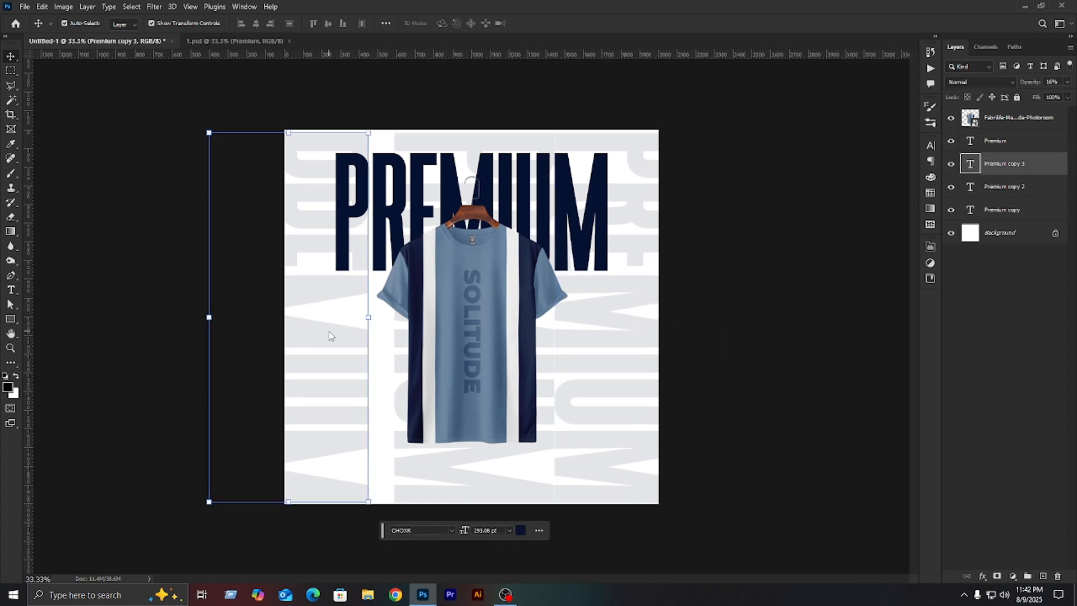
{"action": "key", "text": "shift+Right"}
{"action": "key", "text": "shift+Right"}
{"action": "key", "text": "shift+Right"}
{"action": "key", "text": "shift+Right"}
{"action": "key", "text": "shift+Right"}
{"action": "key", "text": "shift+Right"}
{"action": "key", "text": "shift+Right"}
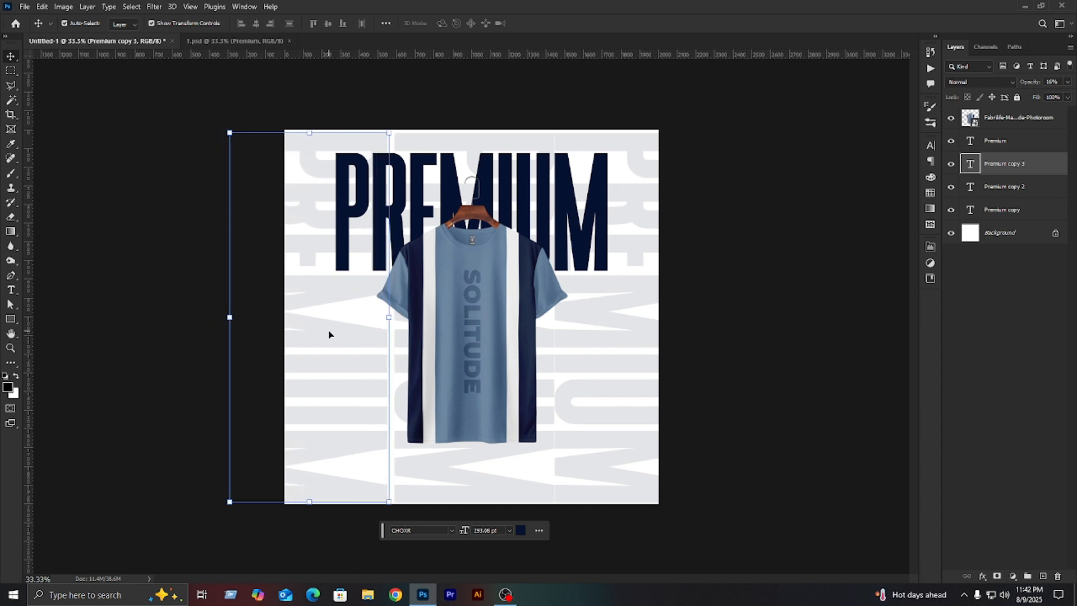
{"action": "left_click", "coordinate": [814, 374]}
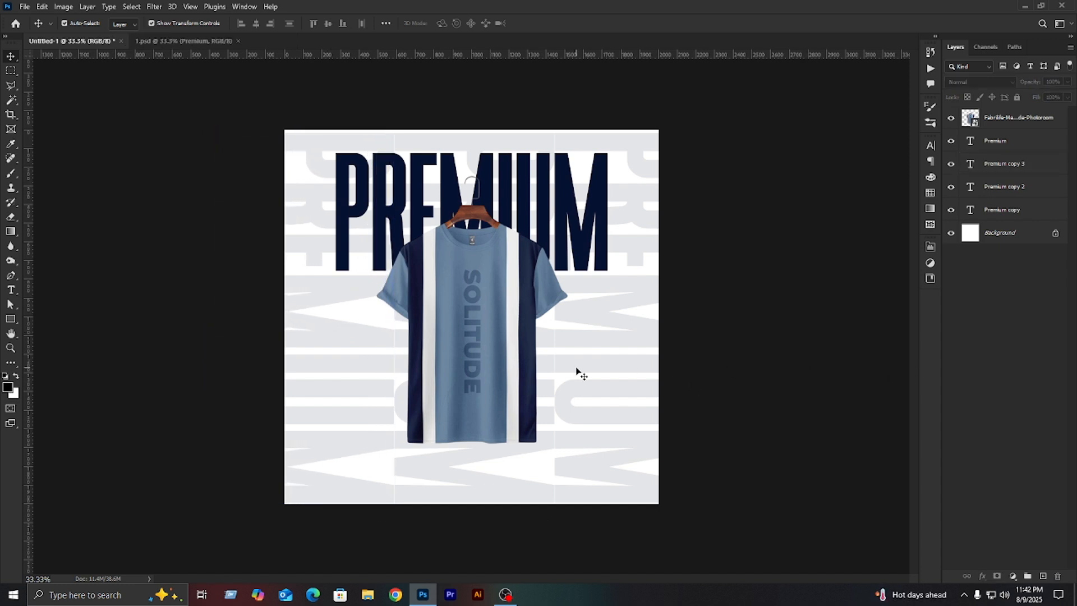
- Reduce the opacity of all three rotated Premium copies to 10% and clear the selection
{"action": "left_click", "coordinate": [1037, 171]}
{"action": "left_click", "coordinate": [1031, 207], "text": "shift"}
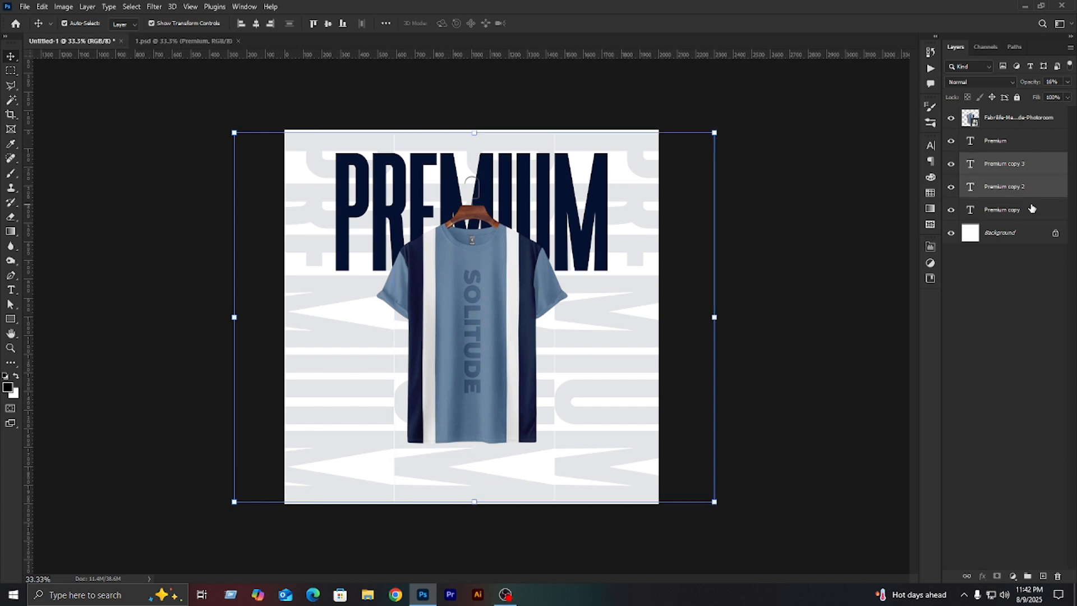
{"action": "left_click", "coordinate": [1067, 82]}
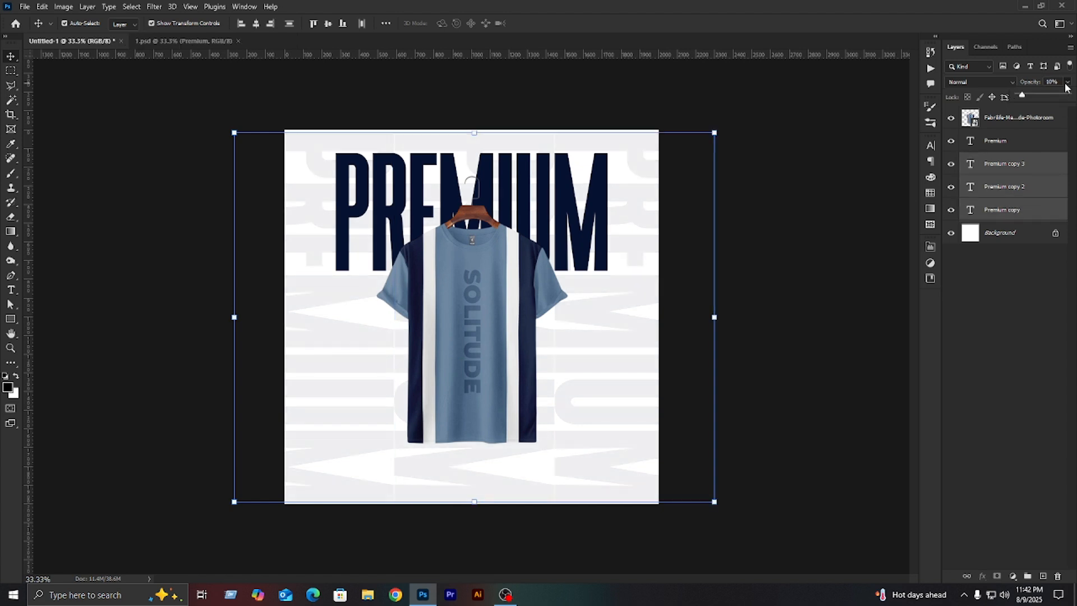
{"action": "left_click", "coordinate": [861, 195]}
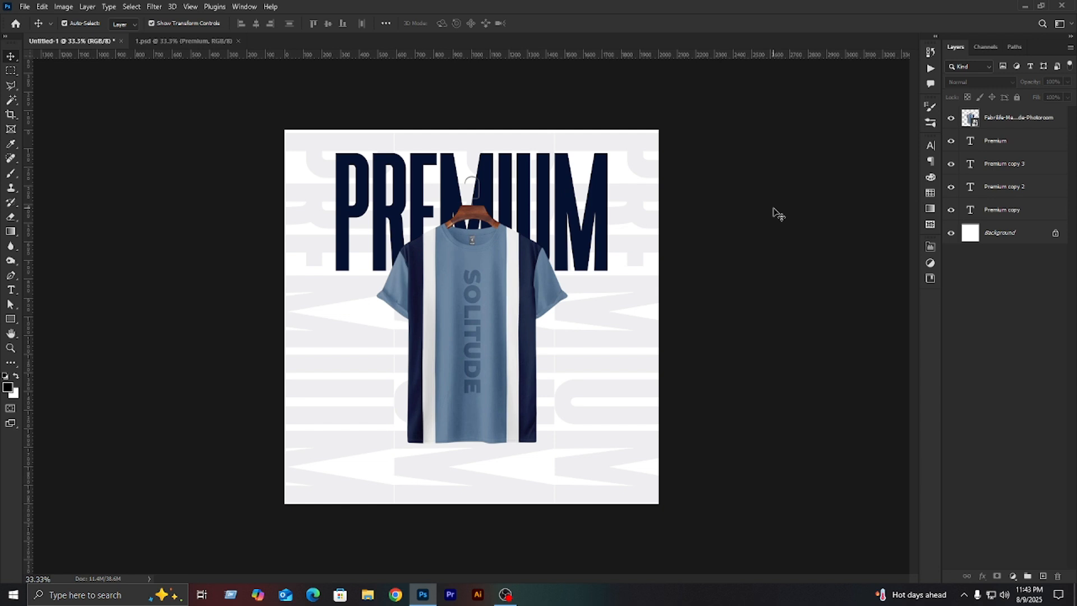
- Move the horizontal PREMIUM headline up slightly
{"action": "left_click", "coordinate": [576, 216]}
{"action": "key", "text": "shift+Up"}
{"action": "key", "text": "shift+Up"}
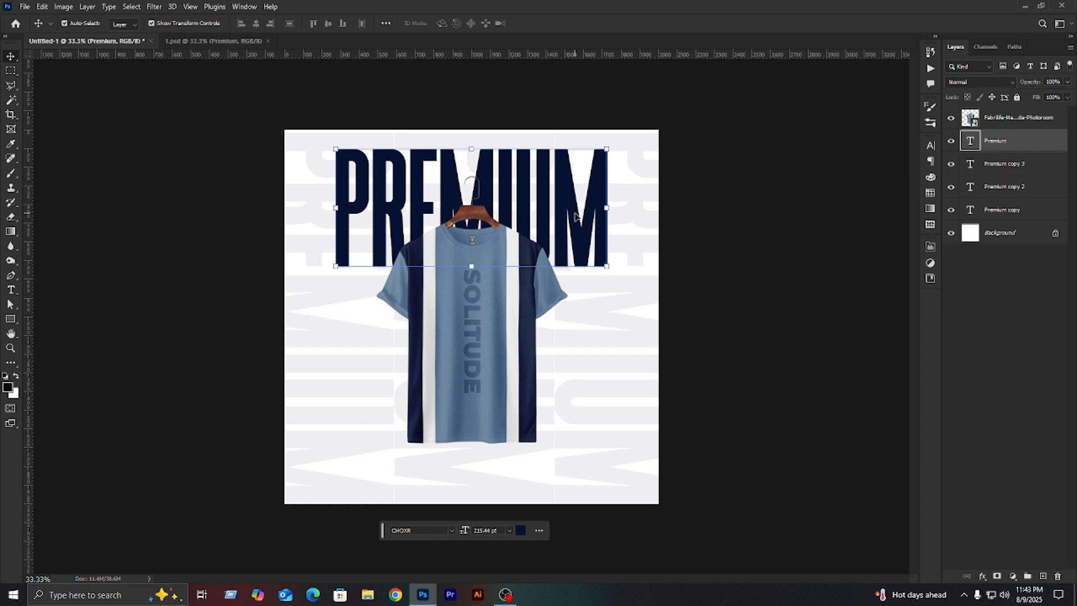
- Try recolouring the PREMIUM headline with the light blue #66809b sampled from the shirt
{"action": "left_click", "coordinate": [930, 146]}
{"action": "left_click", "coordinate": [901, 209]}
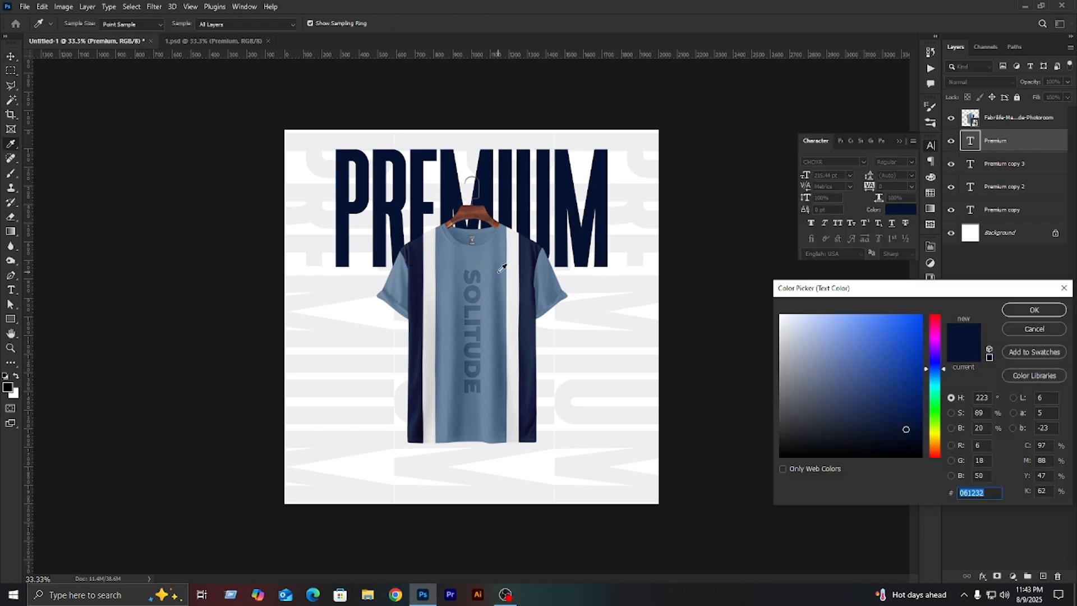
{"action": "left_click", "coordinate": [503, 259]}
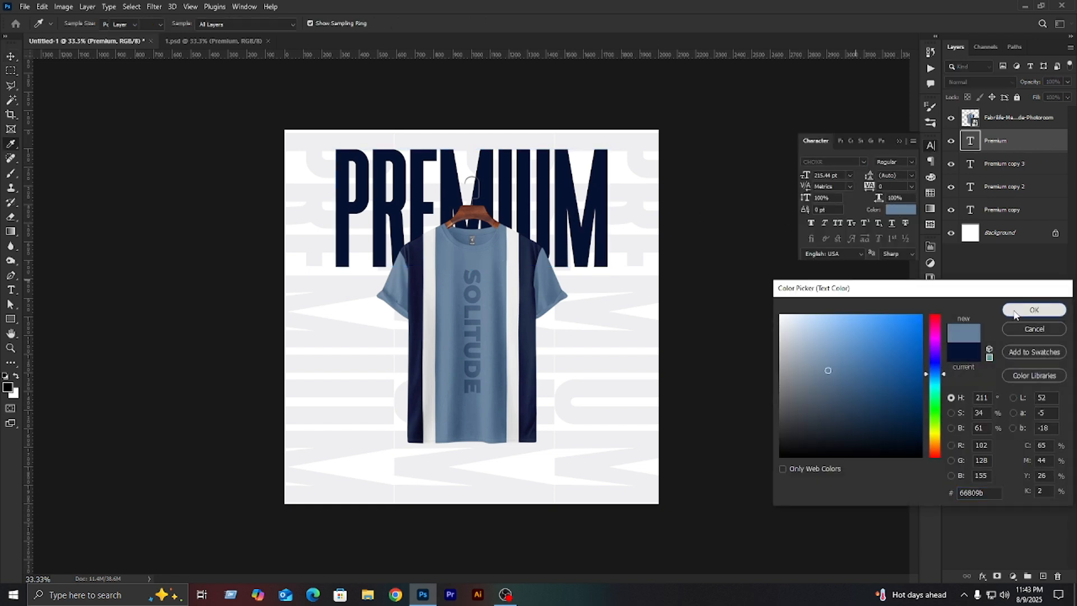
{"action": "left_click", "coordinate": [1034, 310]}
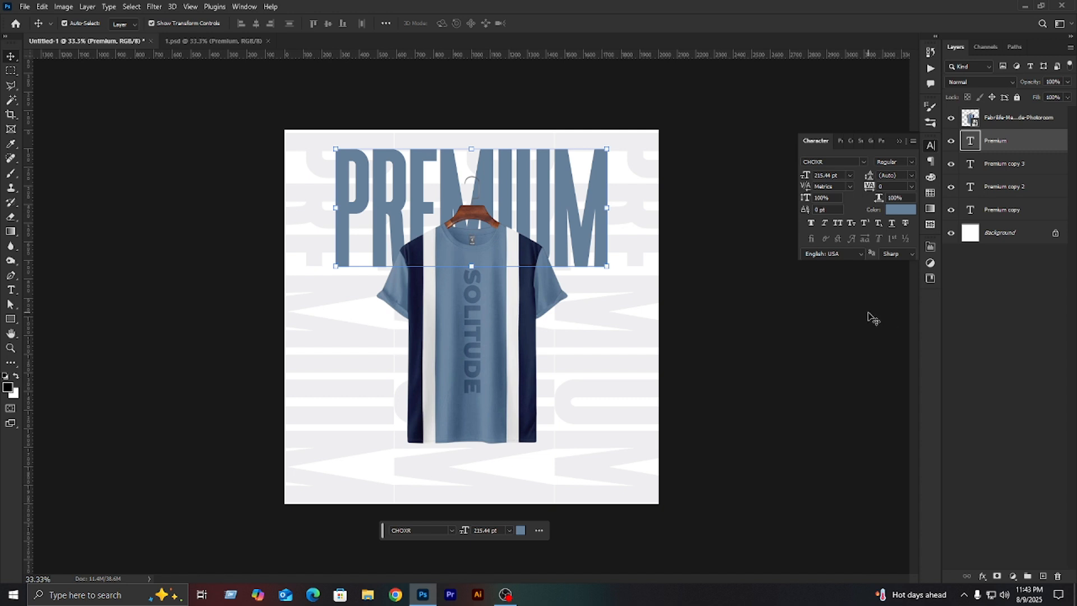
- Recolour the PREMIUM headline very dark navy, starting from the shirt's dark stripe colour, and clear the selection
{"action": "left_click", "coordinate": [901, 209]}
{"action": "left_click_drag", "start_coordinate": [867, 378], "coordinate": [874, 393]}
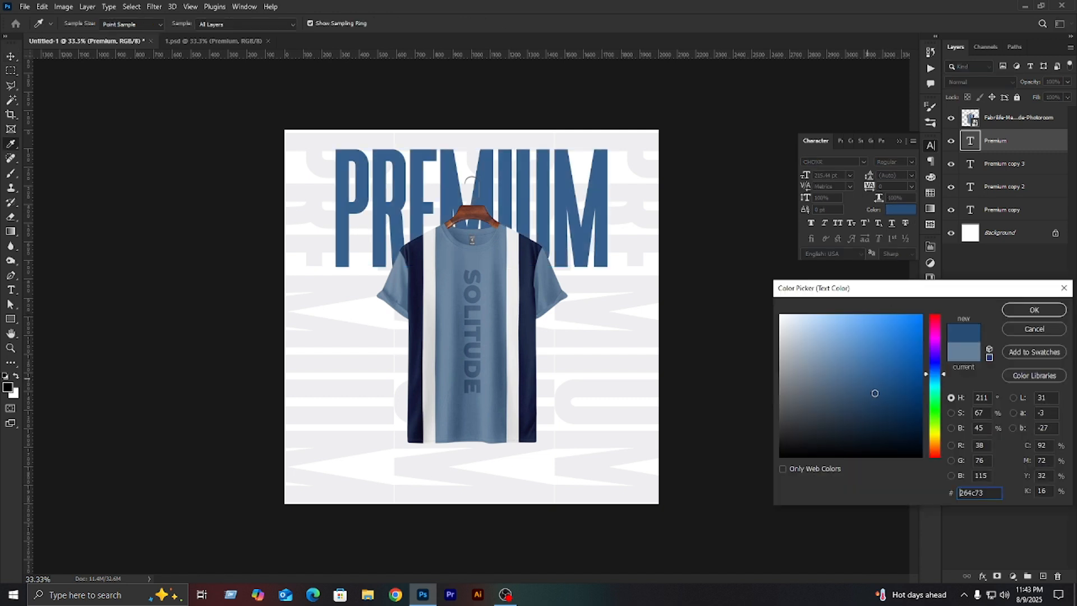
{"action": "left_click", "coordinate": [521, 397]}
{"action": "left_click_drag", "start_coordinate": [908, 436], "coordinate": [934, 442]}
{"action": "left_click", "coordinate": [1034, 310]}
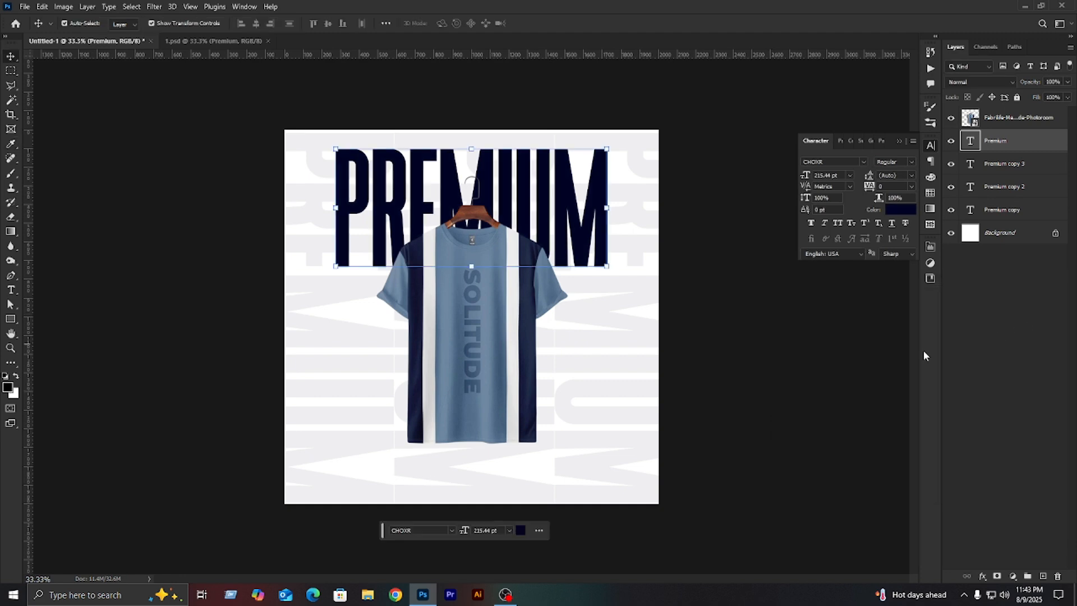
{"action": "key", "text": "v"}
{"action": "left_click", "coordinate": [861, 365]}
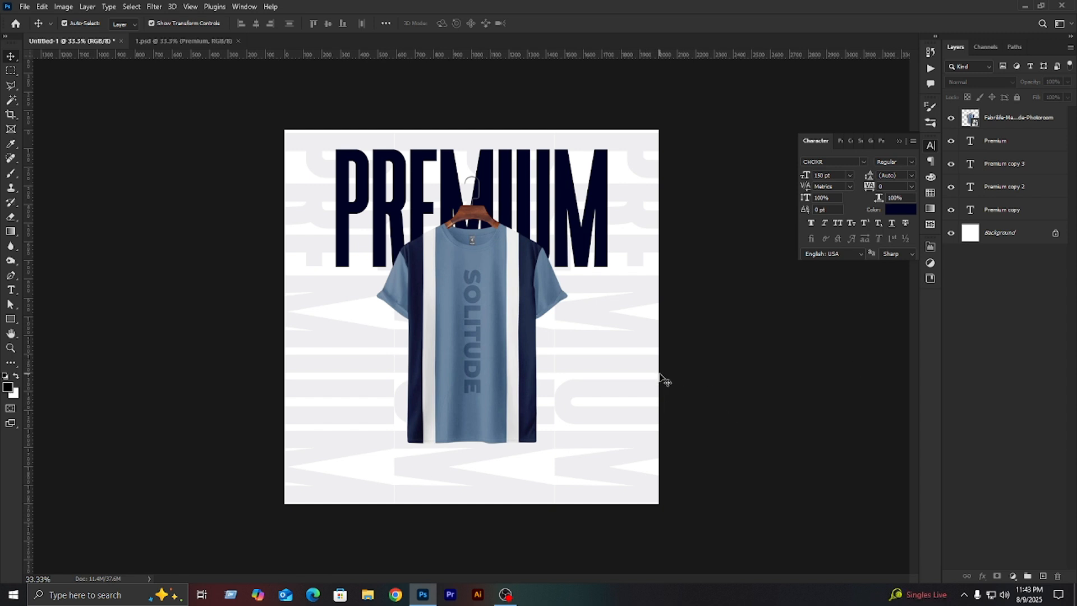
- Hide the three rotated Premium copy layers
{"action": "left_click", "coordinate": [10, 290]}
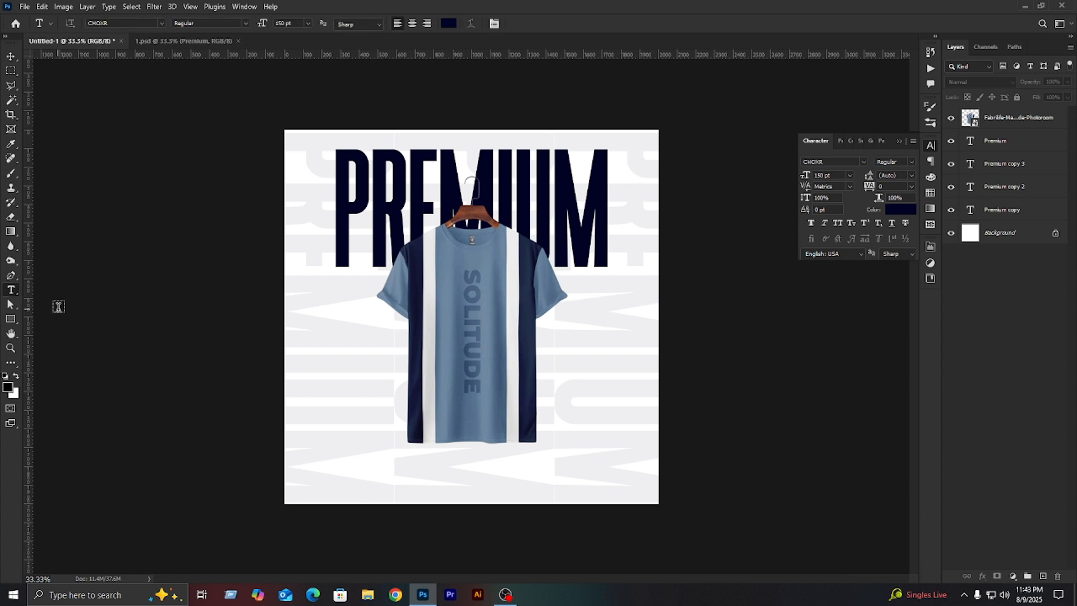
{"action": "left_click", "coordinate": [10, 56]}
{"action": "left_click_drag", "start_coordinate": [950, 212], "coordinate": [941, 169]}
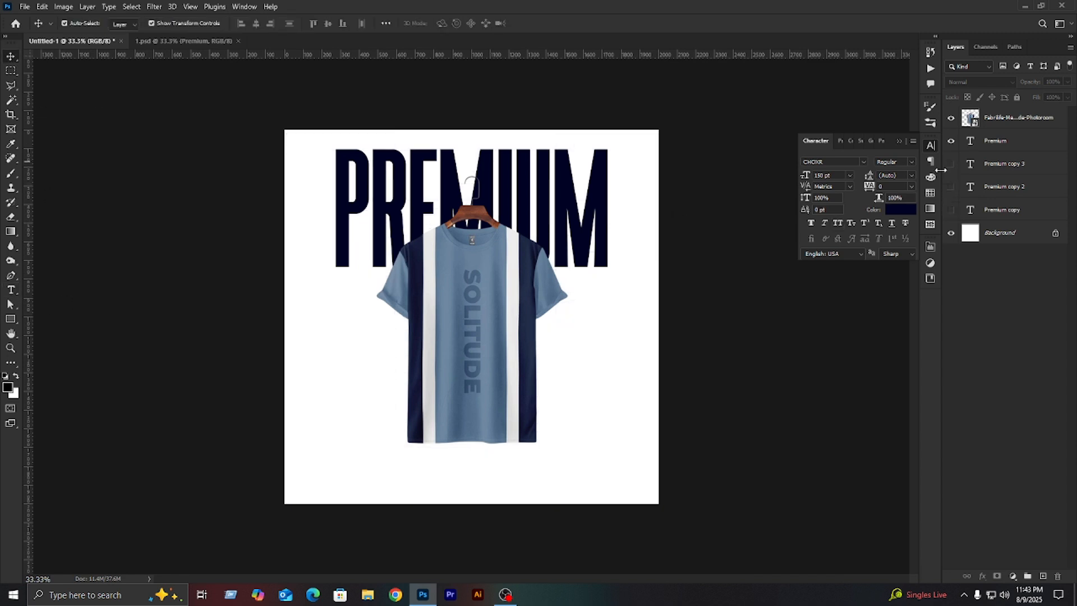
- Draw a small paragraph text box to the left of the shirt's lower half and set its font to Arial
{"action": "left_click", "coordinate": [10, 290]}
{"action": "left_click_drag", "start_coordinate": [309, 351], "coordinate": [403, 394]}
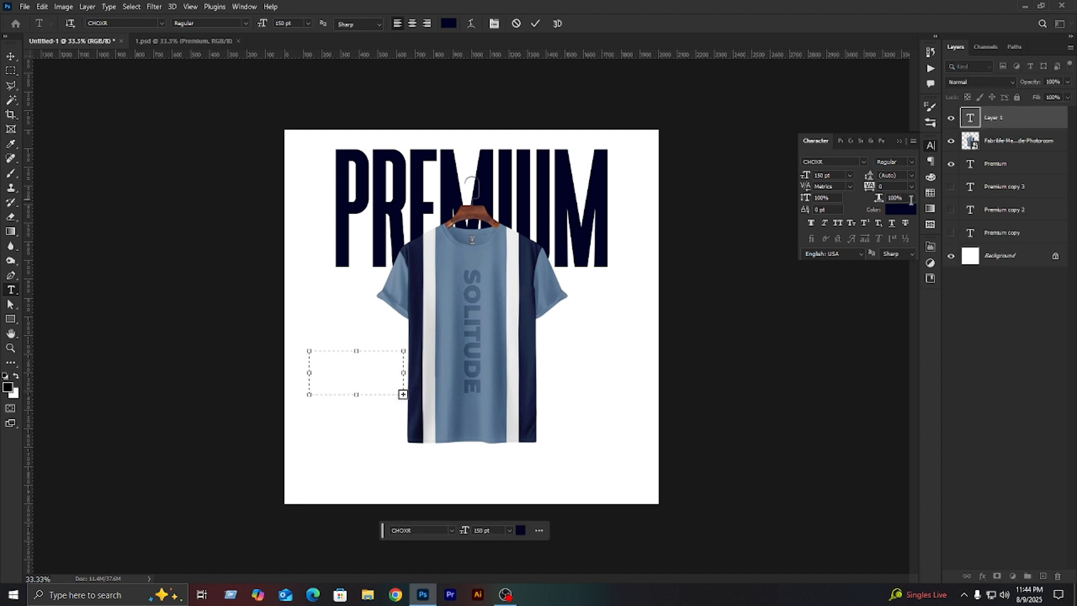
{"action": "left_click", "coordinate": [863, 163]}
{"action": "left_click", "coordinate": [870, 208]}
{"action": "left_click", "coordinate": [744, 264]}
{"action": "left_click", "coordinate": [10, 56]}
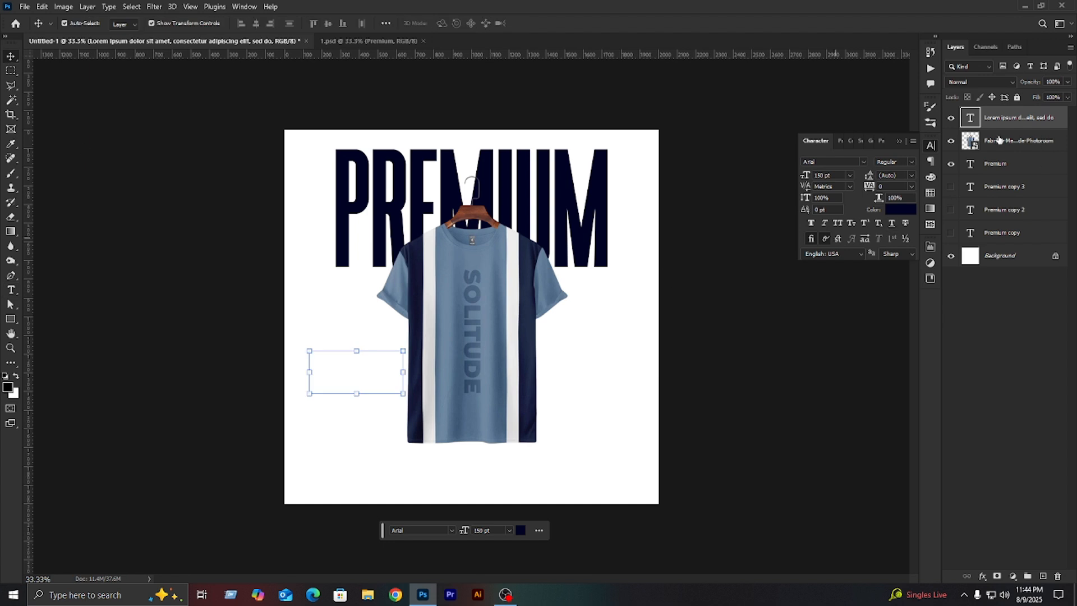
- Set the paragraph text colour to black (#000000) and clear the selection
{"action": "left_click", "coordinate": [901, 214]}
{"action": "left_click_drag", "start_coordinate": [841, 381], "coordinate": [624, 568]}
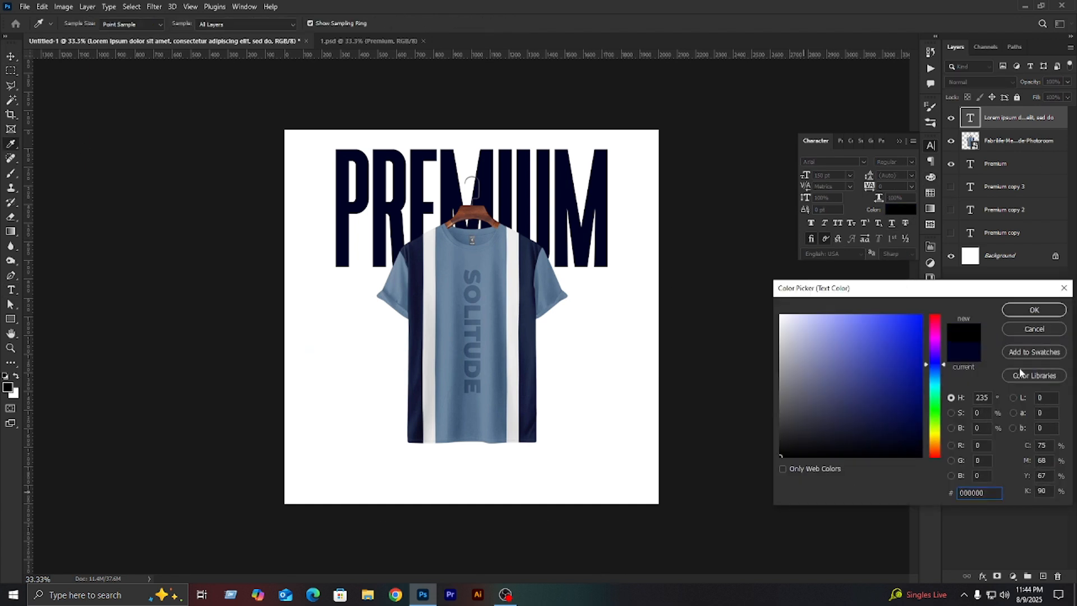
{"action": "left_click", "coordinate": [1034, 311]}
{"action": "left_click", "coordinate": [717, 423]}
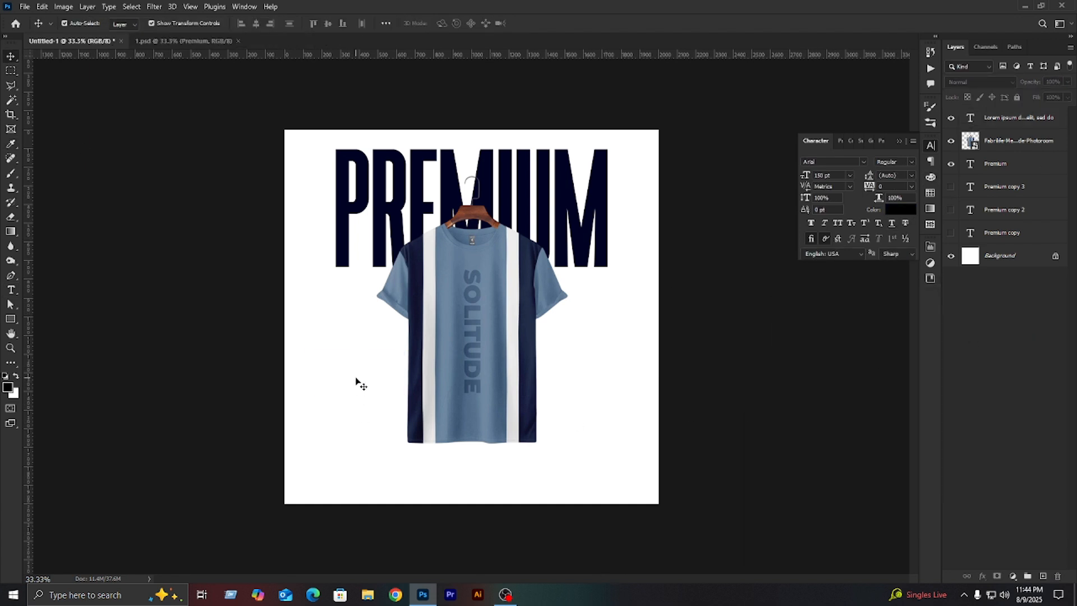
- Try enlarging the lorem ipsum text box, and delete its layer
{"action": "left_click", "coordinate": [1001, 118]}
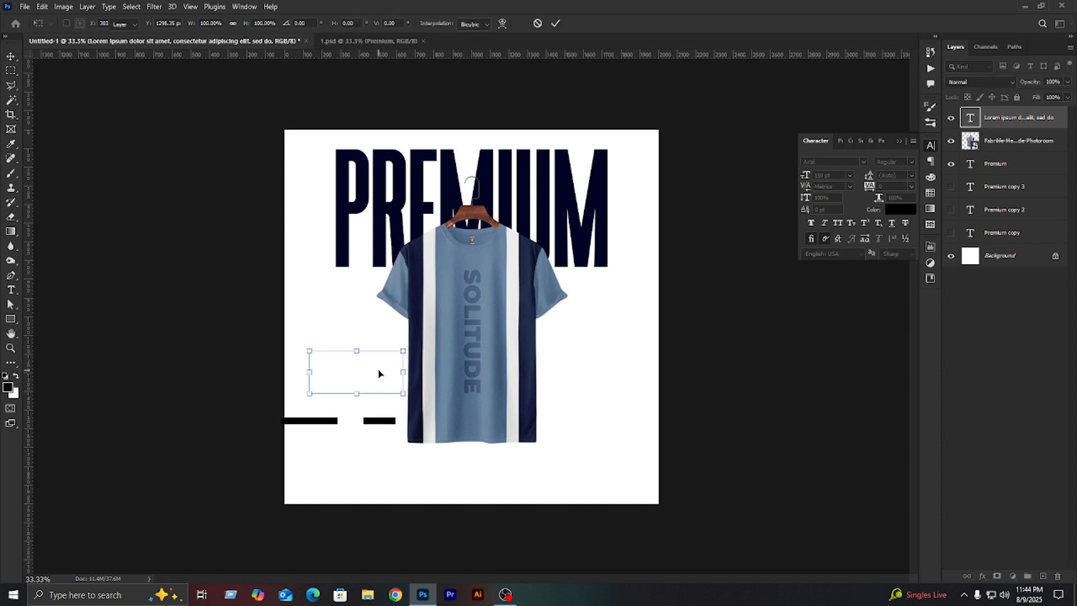
{"action": "left_click_drag", "start_coordinate": [403, 394], "coordinate": [413, 412]}
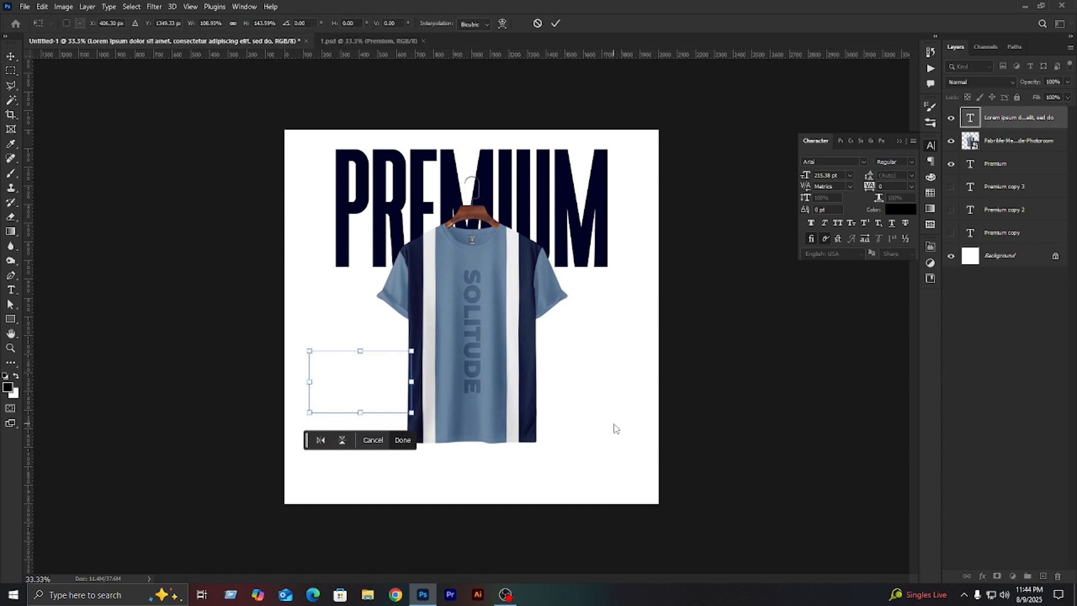
{"action": "left_click", "coordinate": [1025, 117]}
{"action": "key", "text": "Delete"}
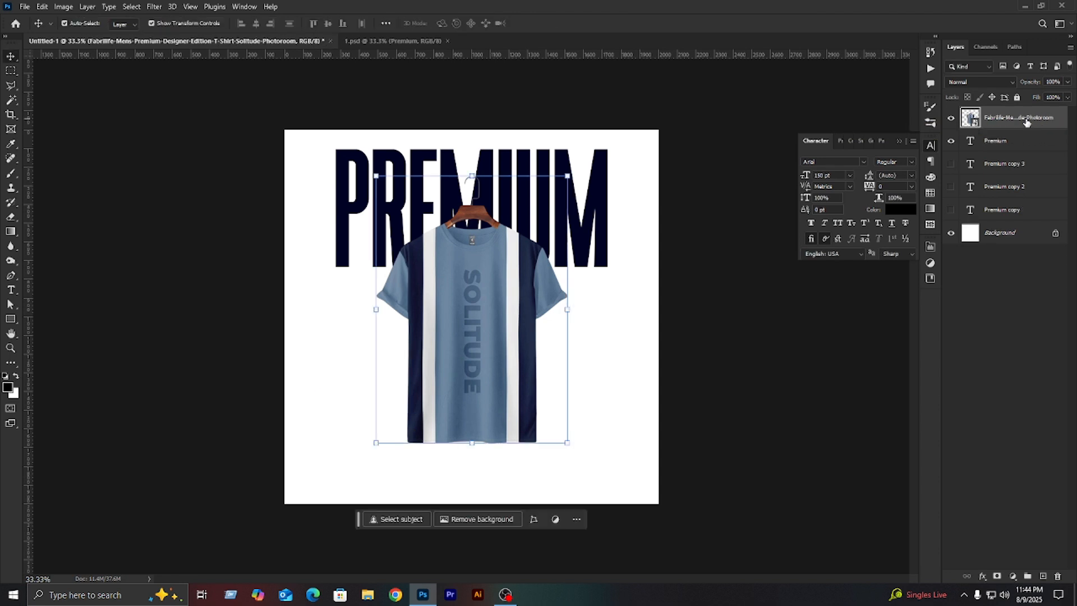
- Draw a wider lorem ipsum text box across the lower part of the shirt and set its font size to 9 pt
{"action": "left_click", "coordinate": [10, 290]}
{"action": "left_click_drag", "start_coordinate": [299, 397], "coordinate": [515, 483]}
{"action": "left_click", "coordinate": [850, 175]}
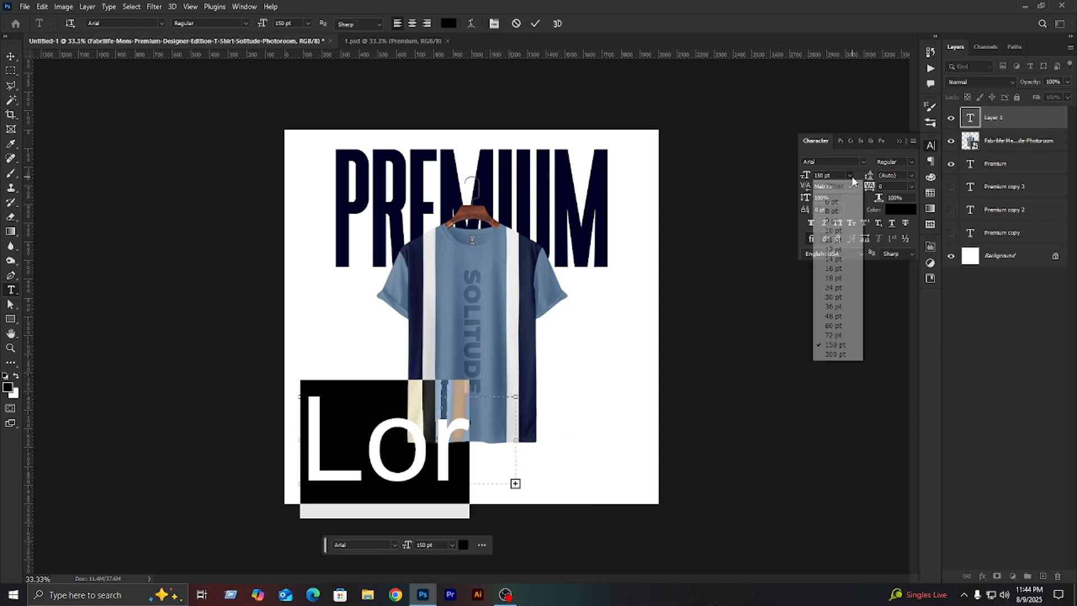
{"action": "left_click", "coordinate": [837, 223]}
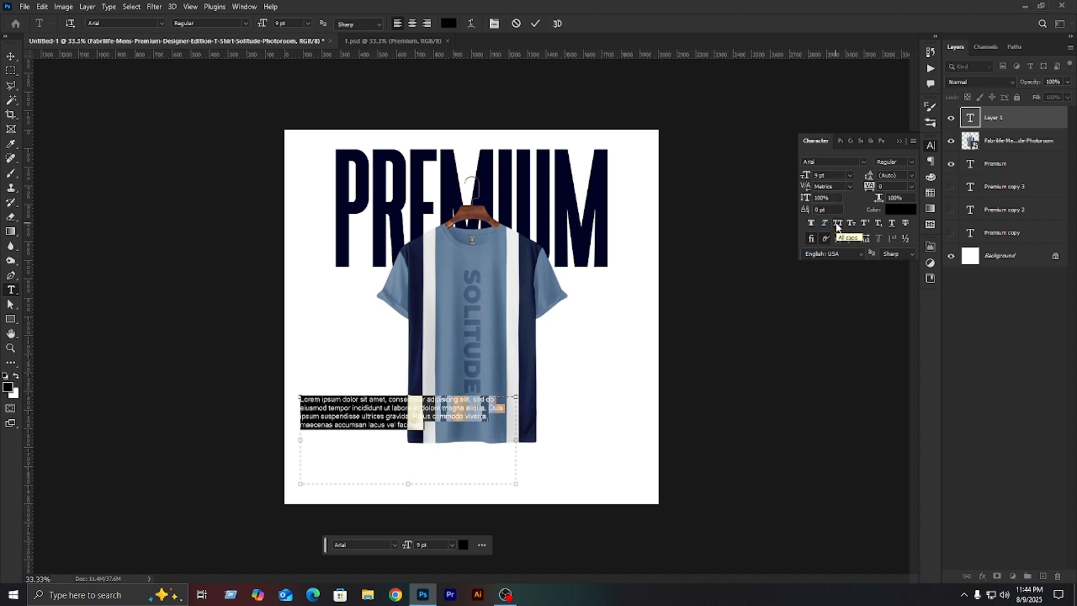
- Shrink the lorem ipsum box to fit left of the shirt, right-align its text, and place a duplicate paragraph above it
{"action": "left_click_drag", "start_coordinate": [514, 483], "coordinate": [367, 417]}
{"action": "left_click", "coordinate": [426, 24]}
{"action": "left_click", "coordinate": [10, 57]}
{"action": "left_click", "coordinate": [739, 351]}
{"action": "left_click", "coordinate": [749, 377]}
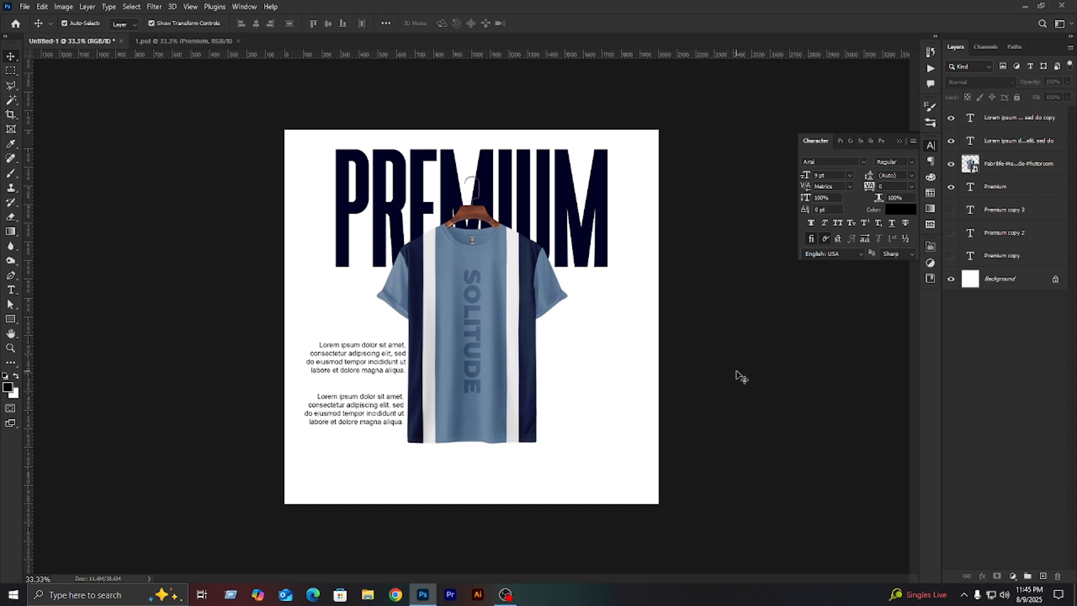
- Reposition the upper paragraph and add a third copy above it, stacking all three evenly with right edges aligned
{"action": "mouse_move", "coordinate": [368, 363]}
{"action": "left_mouse_down"}
{"action": "mouse_move", "coordinate": [369, 377]}
{"action": "mouse_move", "coordinate": [360, 345]}
{"action": "left_mouse_up"}
{"action": "left_click", "coordinate": [352, 443]}
{"action": "left_click_drag", "start_coordinate": [355, 446], "coordinate": [352, 328]}
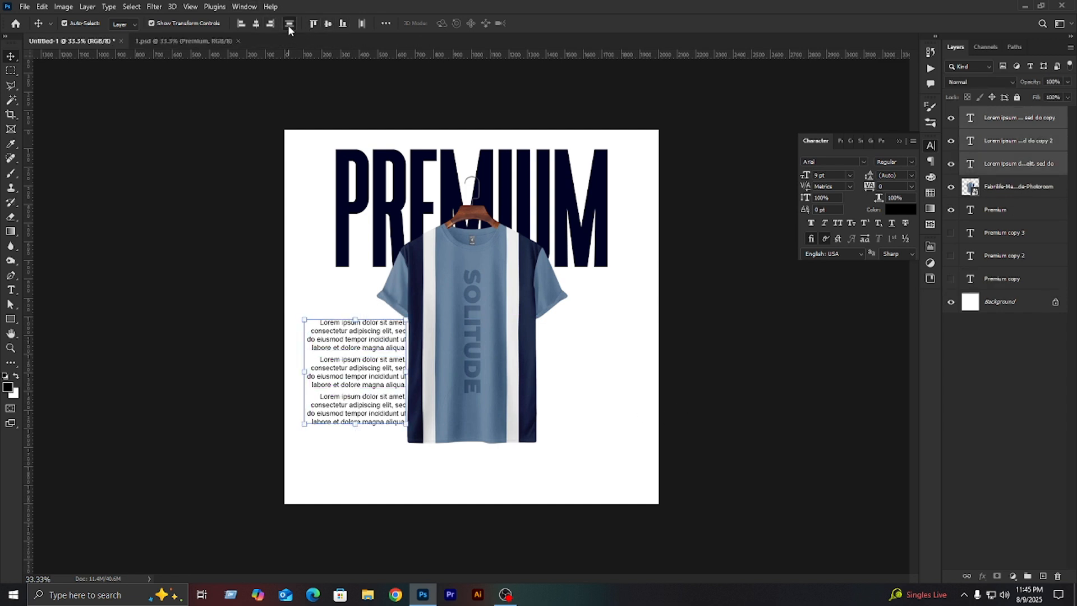
- Nudge the three stacked paragraphs down and slightly left, away from the shirt's edge
{"action": "key", "text": "shift+Down"}
{"action": "key", "text": "shift+Down"}
{"action": "key", "text": "shift+Down"}
{"action": "key", "text": "shift+Down"}
{"action": "key", "text": "shift+Down"}
{"action": "key", "text": "shift+Down"}
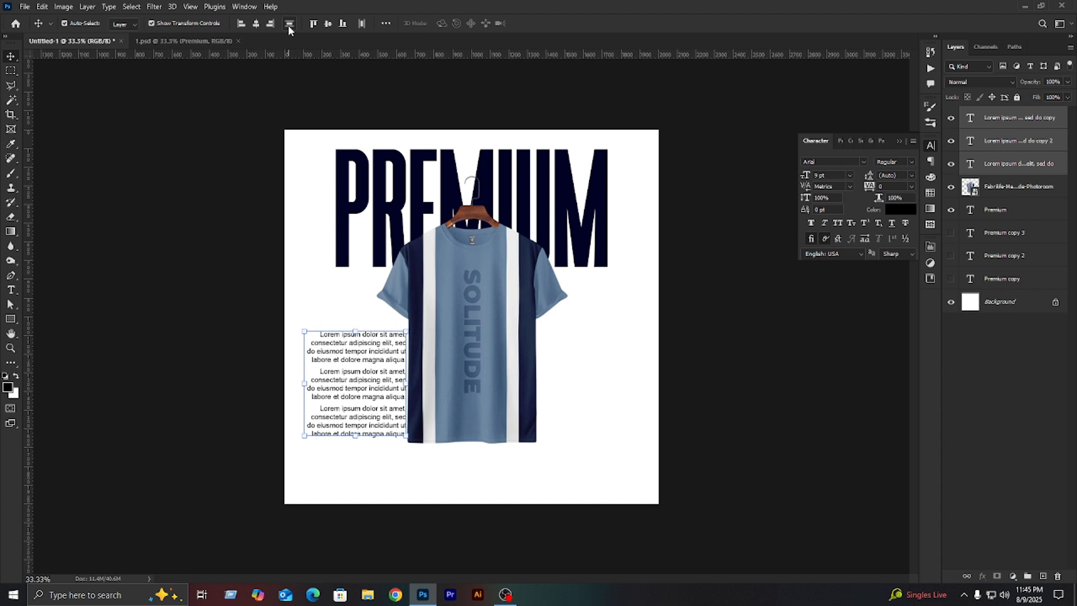
{"action": "key", "text": "shift+Left"}
- Make the words "ipsum dolor" bold in the top paragraph
{"action": "double_click", "coordinate": [354, 337]}
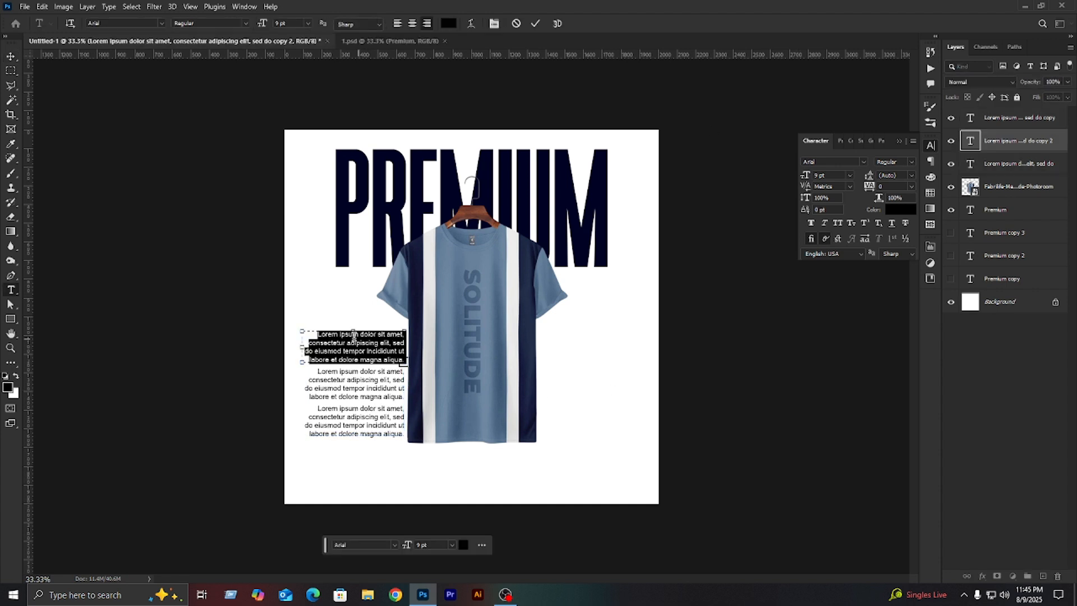
{"action": "left_click_drag", "start_coordinate": [340, 334], "coordinate": [348, 335]}
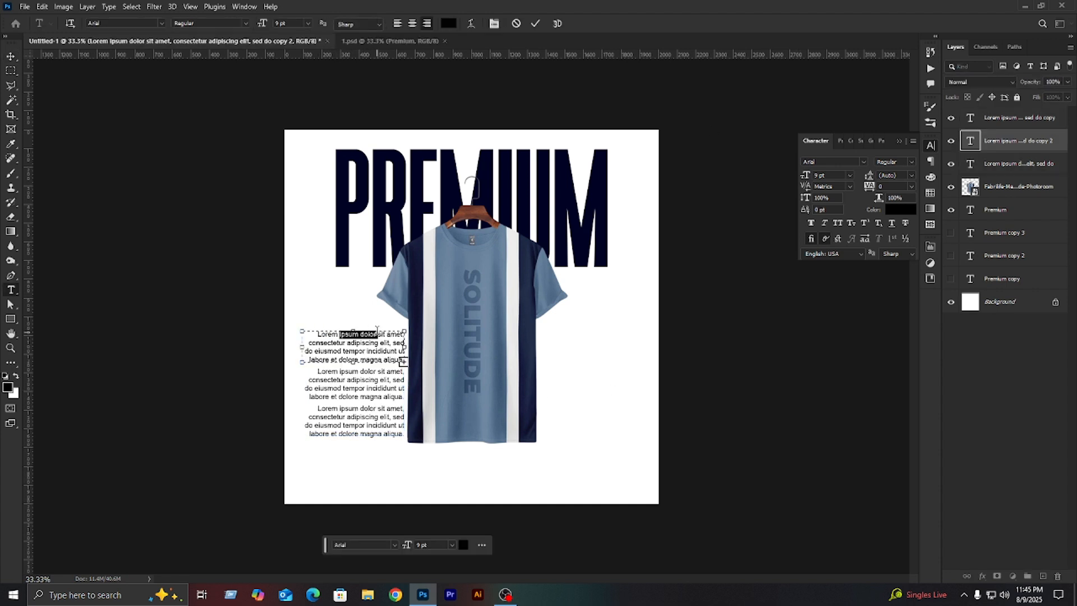
{"action": "left_click", "coordinate": [811, 223]}
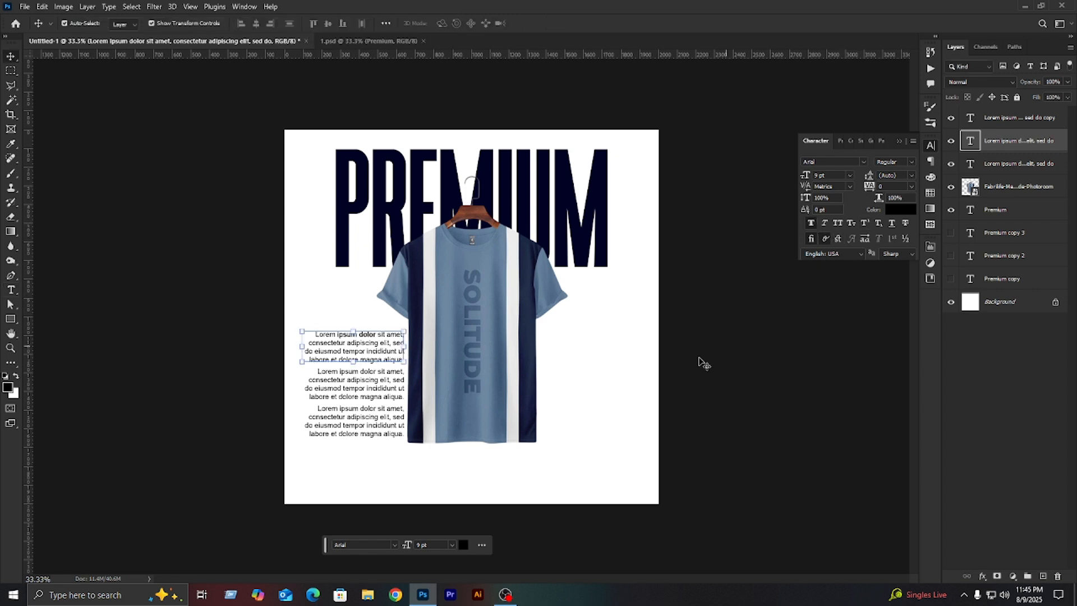
- Make the word "adipiscing" bold in the middle paragraph
{"action": "key", "text": "ctrl+Return"}
{"action": "double_click", "coordinate": [347, 382]}
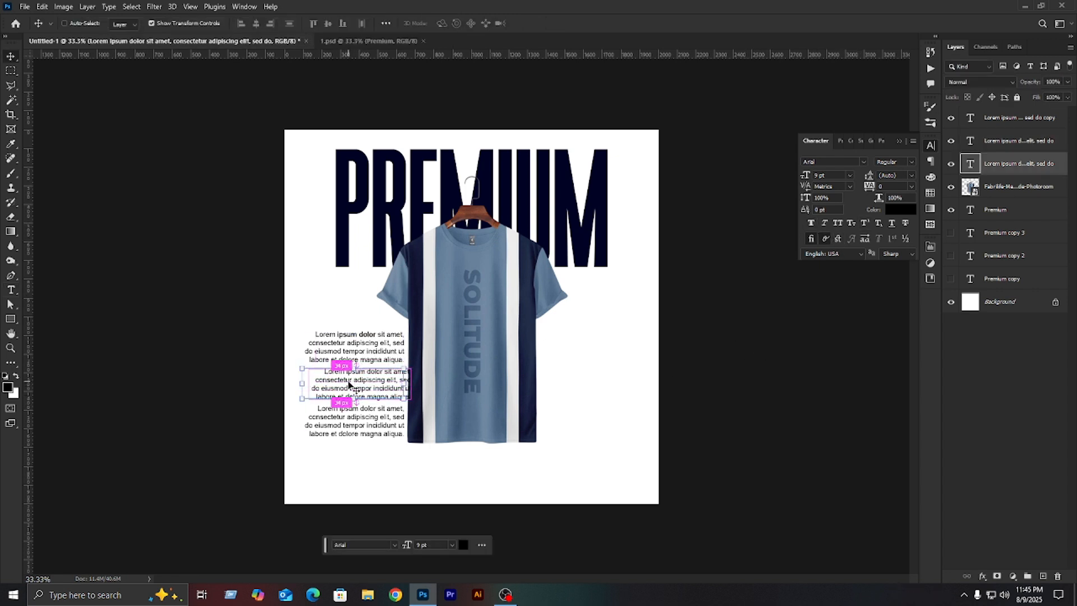
{"action": "left_click", "coordinate": [347, 382]}
{"action": "left_click", "coordinate": [811, 222]}
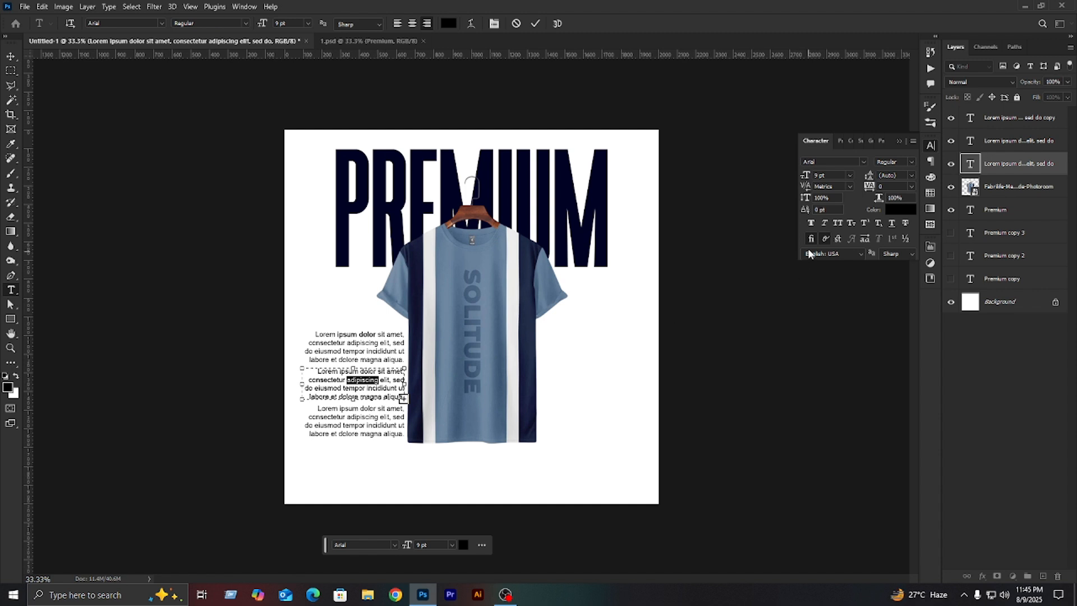
{"action": "key", "text": "ctrl+Return"}
- Make the words "tempor incididunt" bold in the bottom paragraph
{"action": "left_click", "coordinate": [346, 425]}
{"action": "double_click", "coordinate": [347, 424]}
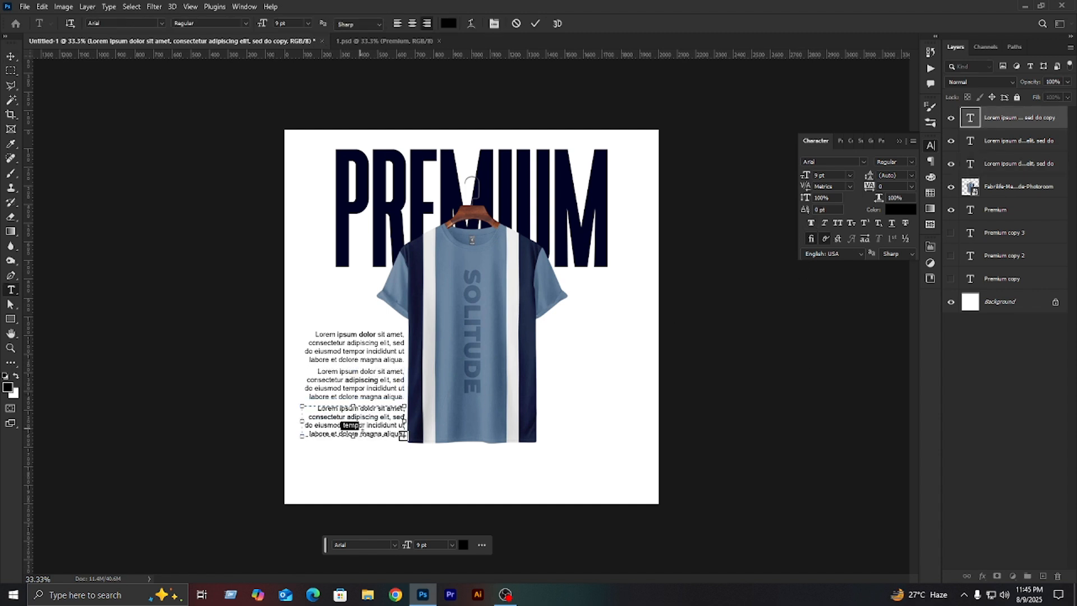
{"action": "left_click_drag", "start_coordinate": [372, 426], "coordinate": [400, 426]}
{"action": "left_click", "coordinate": [811, 223]}
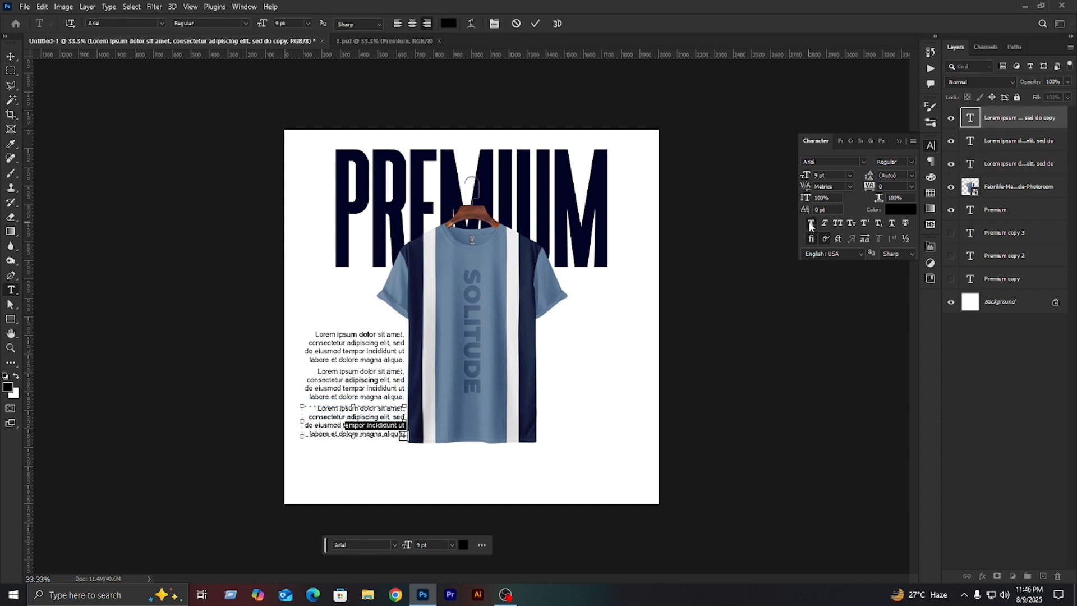
{"action": "key", "text": "ctrl+Return"}
{"action": "left_click_drag", "start_coordinate": [352, 457], "coordinate": [354, 347]}
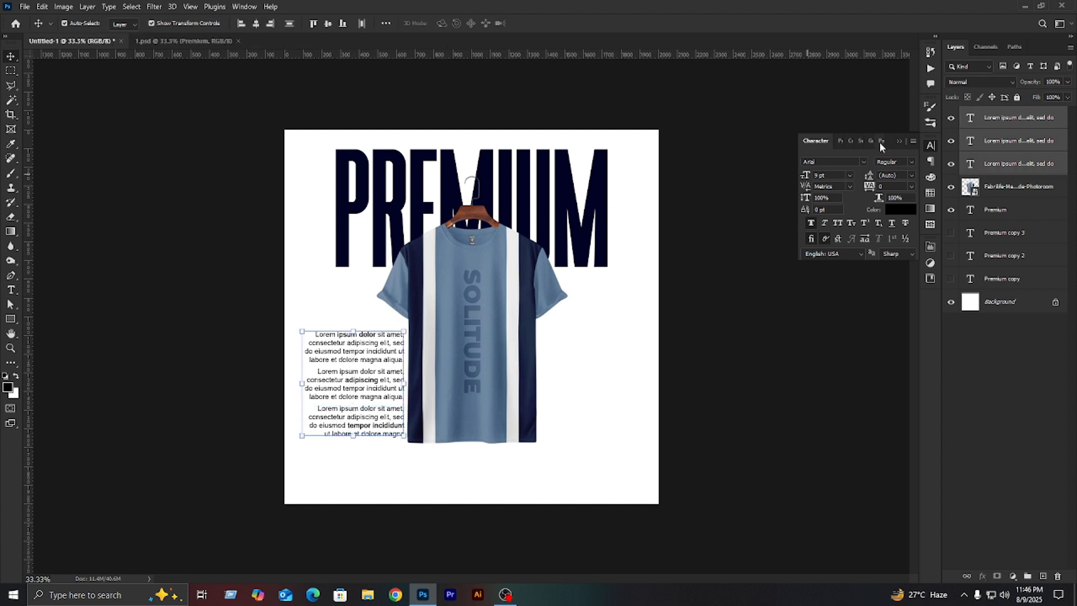
{"action": "left_click", "coordinate": [710, 387]}
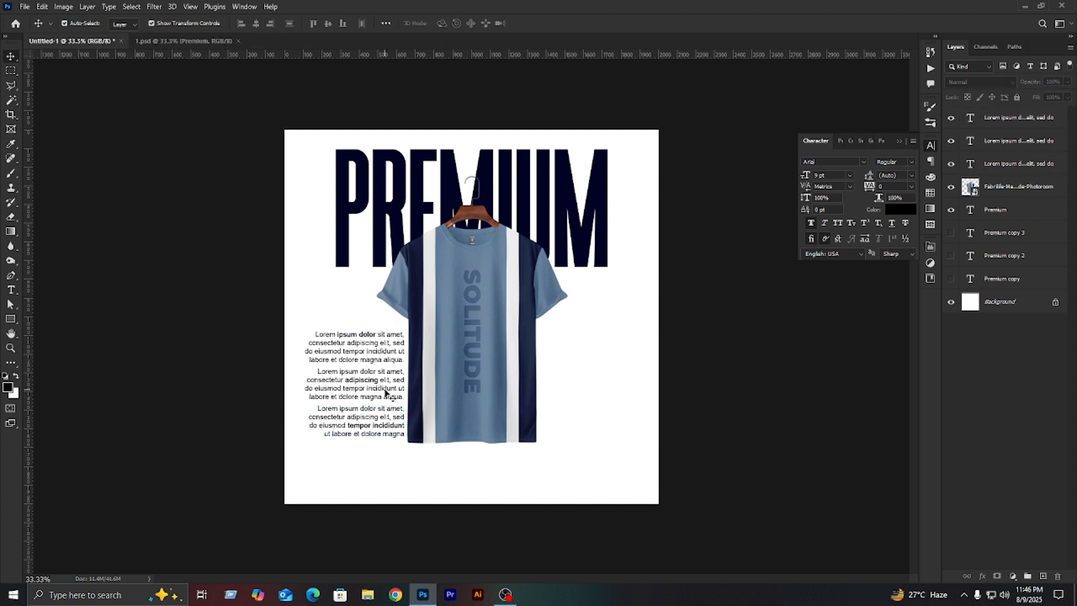
- Widen the gaps between the stacked paragraphs by nudging the bottom one slightly down and the top one slightly up
{"action": "left_click", "coordinate": [370, 423]}
{"action": "key", "text": "Down"}
{"action": "key", "text": "Down"}
{"action": "key", "text": "Down"}
{"action": "key", "text": "Down"}
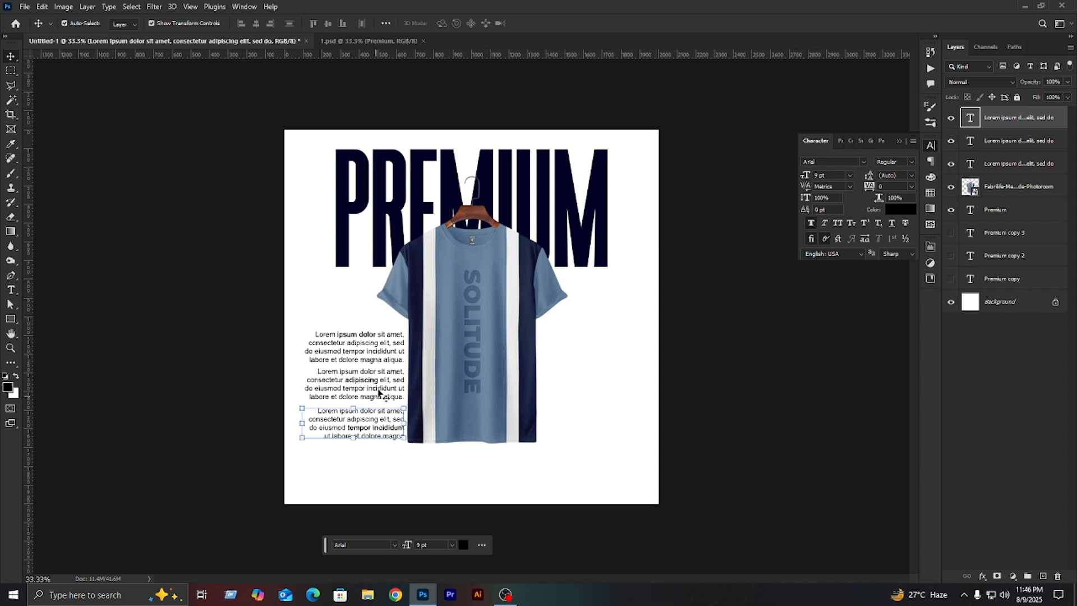
{"action": "left_click", "coordinate": [389, 350]}
{"action": "key", "text": "Up"}
{"action": "key", "text": "Up"}
{"action": "key", "text": "Up"}
{"action": "key", "text": "Up"}
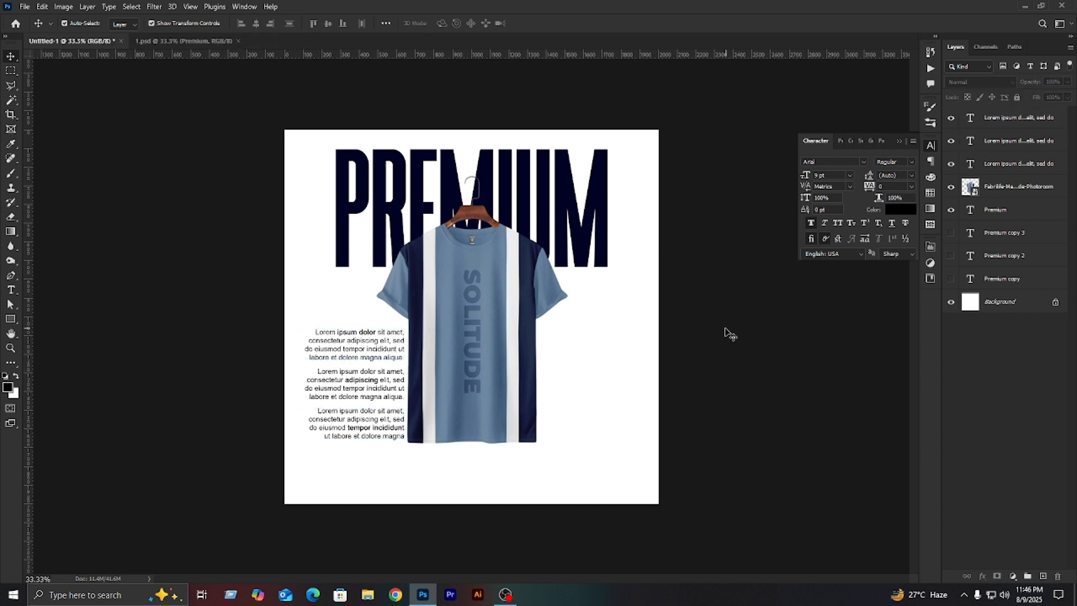
- Bring the "details" text from 1.psd into the poster above the paragraphs and set its font to Brilliant Signature
{"action": "left_click", "coordinate": [217, 41]}
{"action": "left_click_drag", "start_coordinate": [513, 288], "coordinate": [349, 316]}
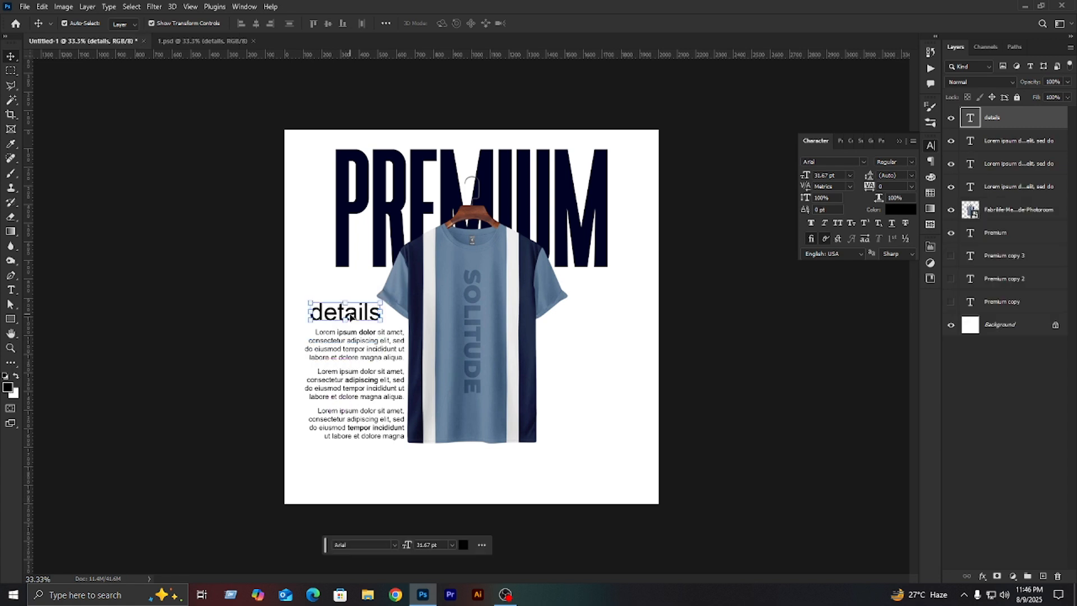
{"action": "left_click", "coordinate": [863, 161]}
{"action": "left_click", "coordinate": [942, 218]}
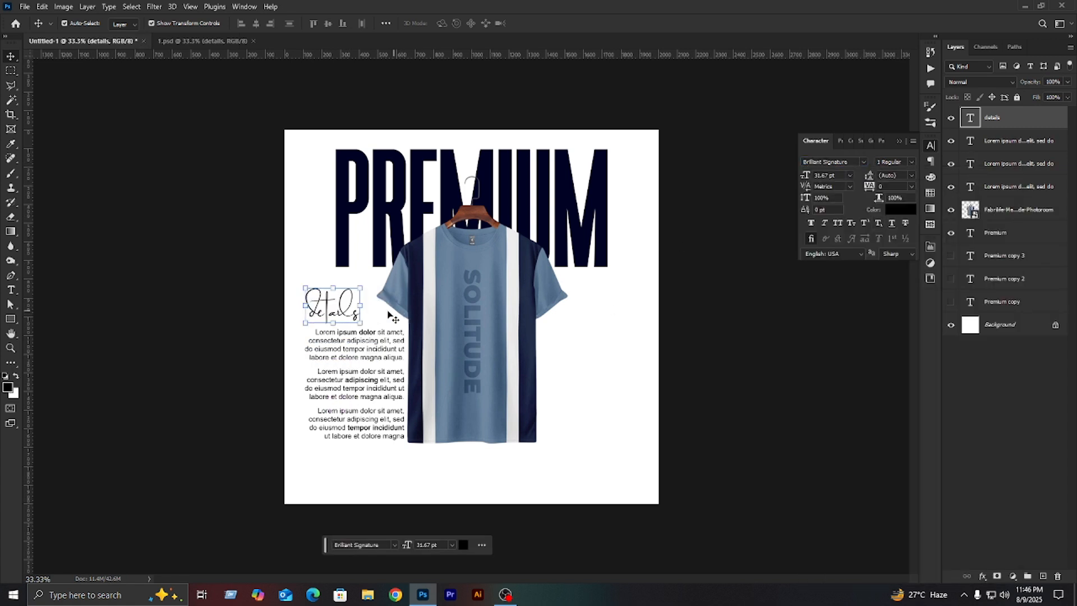
- Enlarge the "details" text to 46.63 pt and centre it horizontally over the top paragraph, overlapping its first lines
{"action": "left_click_drag", "start_coordinate": [363, 306], "coordinate": [389, 330]}
{"action": "key", "text": "Return"}
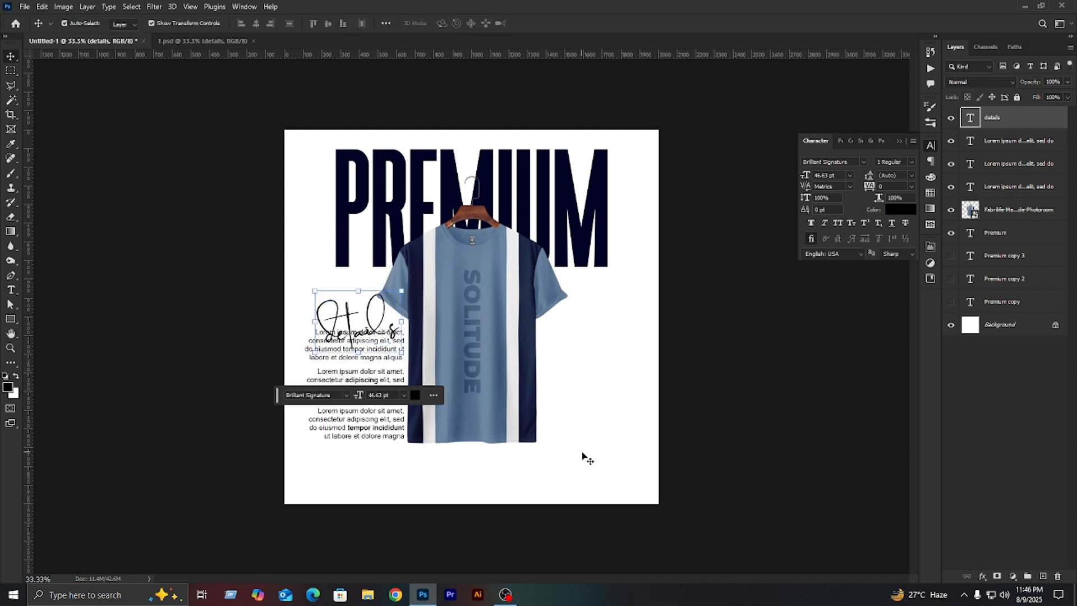
{"action": "left_click", "coordinate": [581, 454]}
{"action": "left_click_drag", "start_coordinate": [298, 353], "coordinate": [408, 361]}
{"action": "left_click", "coordinate": [257, 23]}
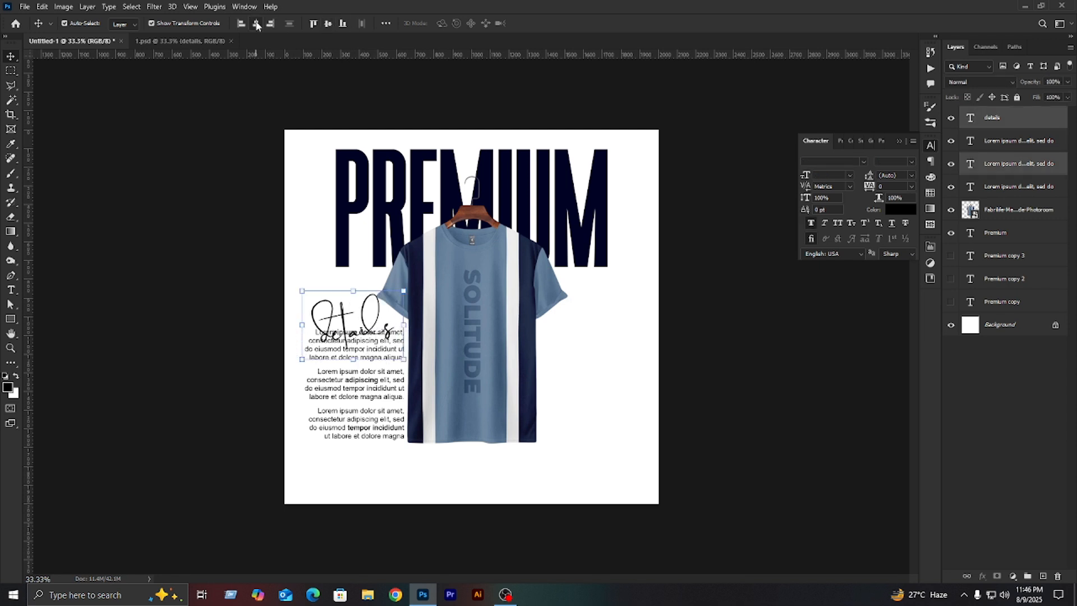
{"action": "left_click", "coordinate": [844, 359]}
{"action": "left_click", "coordinate": [365, 327]}
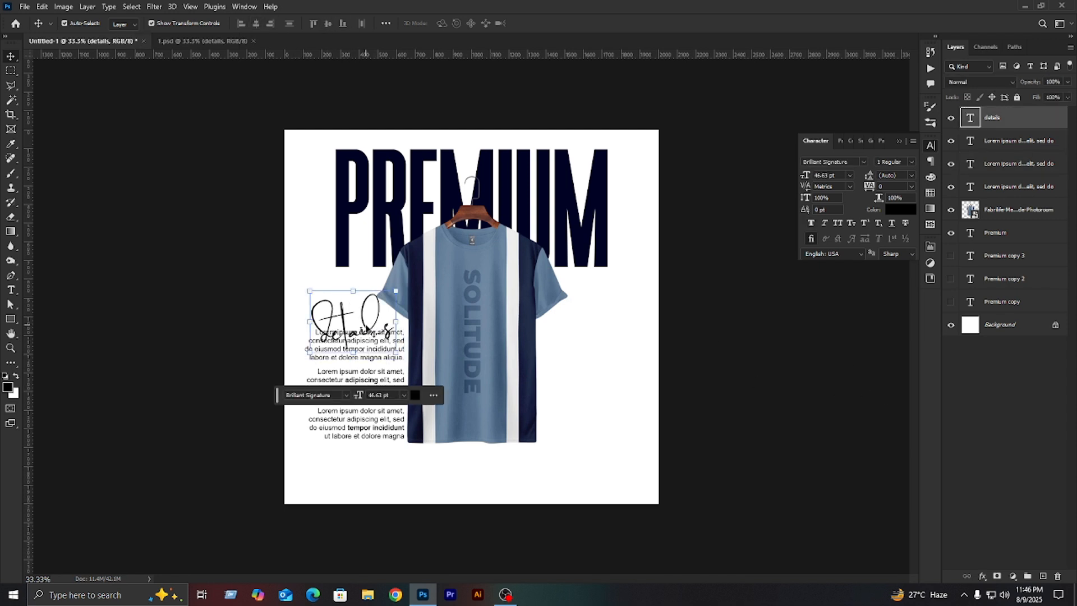
{"action": "left_click_drag", "start_coordinate": [367, 330], "coordinate": [368, 325]}
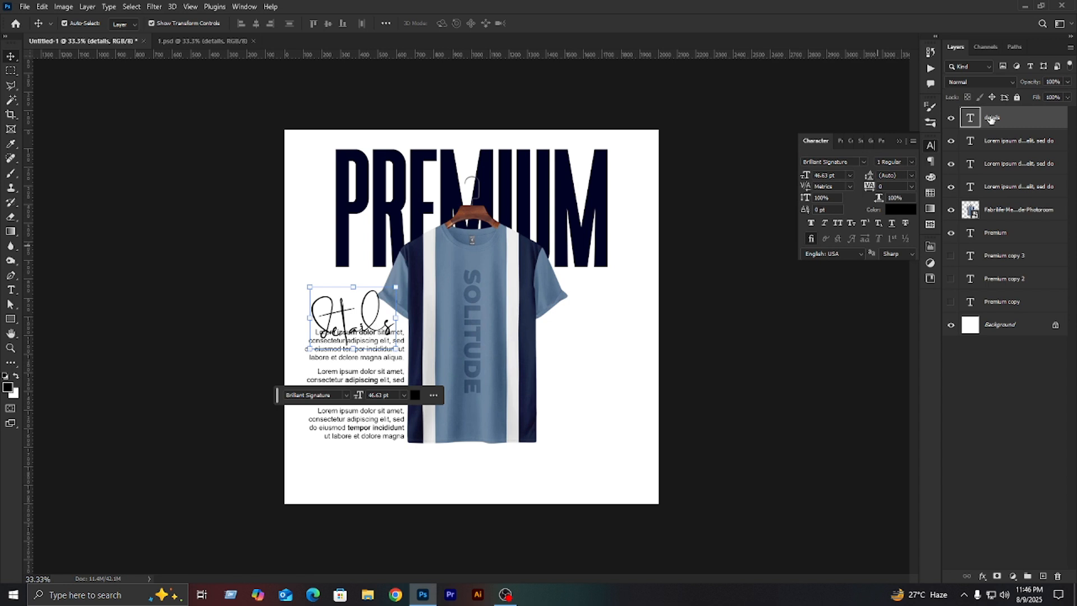
- Move the details layer and the three paragraph layers beneath the T-shirt layer
{"action": "left_click", "coordinate": [1034, 185], "text": "shift"}
{"action": "left_click_drag", "start_coordinate": [1034, 185], "coordinate": [1037, 223]}
{"action": "left_click", "coordinate": [1029, 389]}
- Change the top paragraph's text colour to dark grey 1e1e1e
{"action": "left_click", "coordinate": [387, 357]}
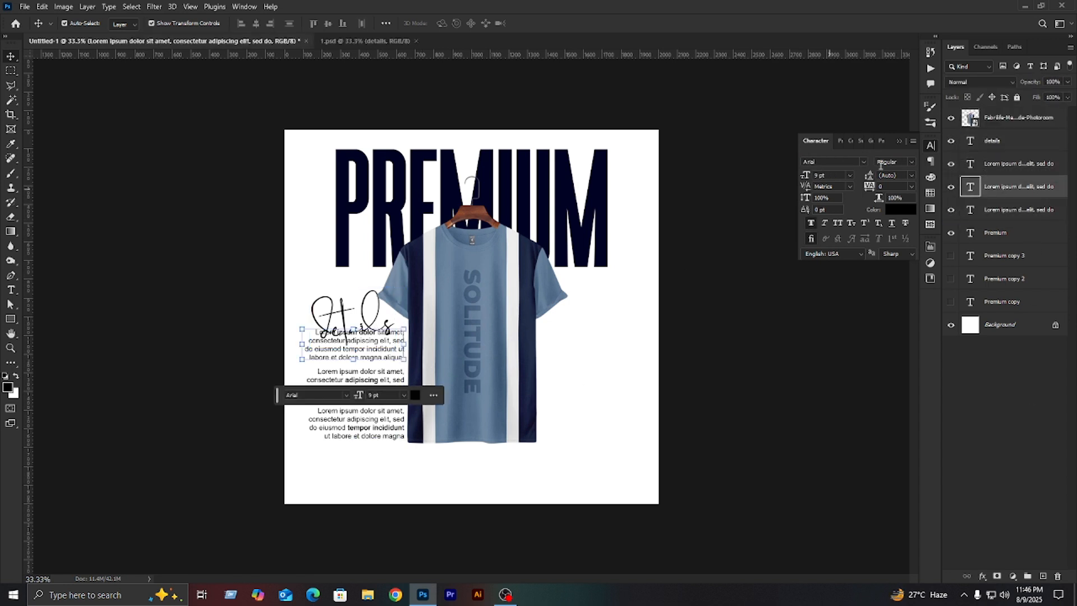
{"action": "left_click", "coordinate": [895, 209]}
{"action": "left_click", "coordinate": [780, 441]}
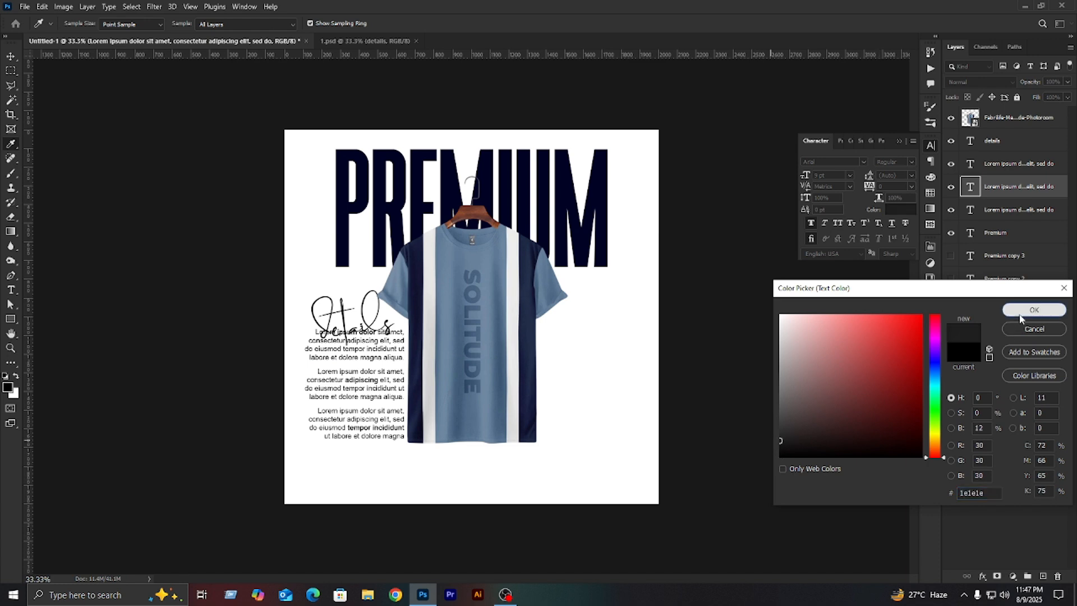
{"action": "left_click", "coordinate": [1021, 313]}
{"action": "left_click", "coordinate": [611, 362]}
{"action": "left_click", "coordinate": [375, 382]}
{"action": "left_click", "coordinate": [662, 408]}
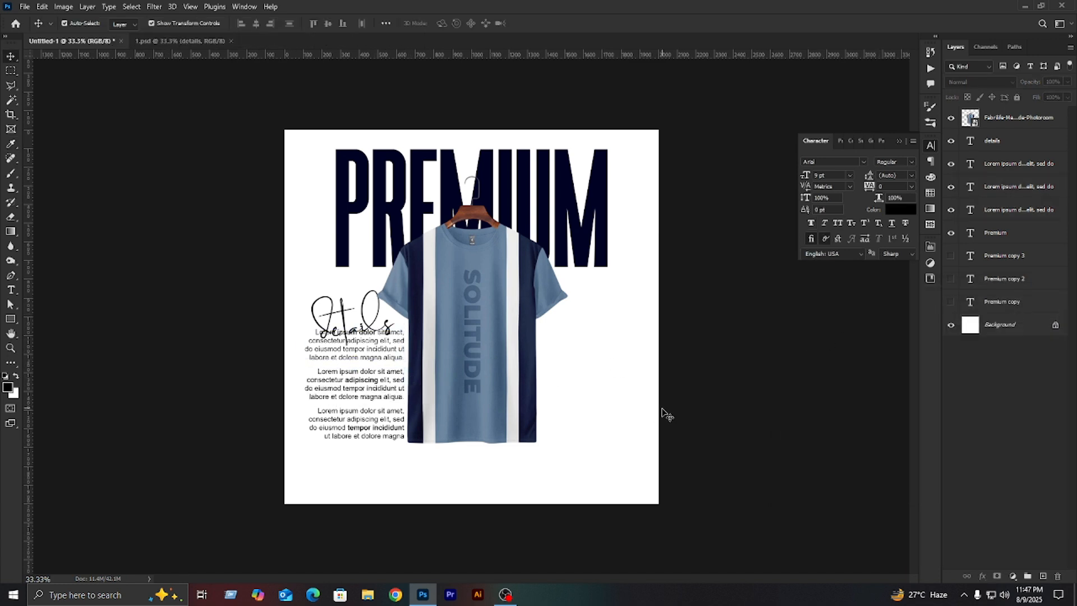
- Set the text colour of all three lorem ipsum paragraphs to dark grey 222222
{"action": "left_click", "coordinate": [1003, 218]}
{"action": "left_click", "coordinate": [1010, 165], "text": "shift"}
{"action": "left_click", "coordinate": [897, 210]}
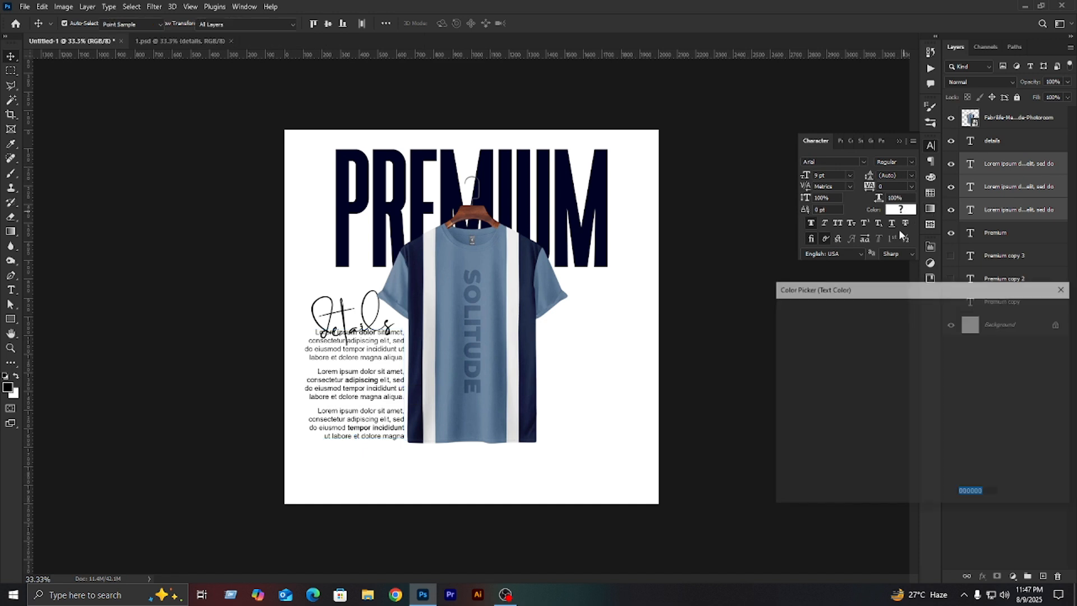
{"action": "key", "text": "Return"}
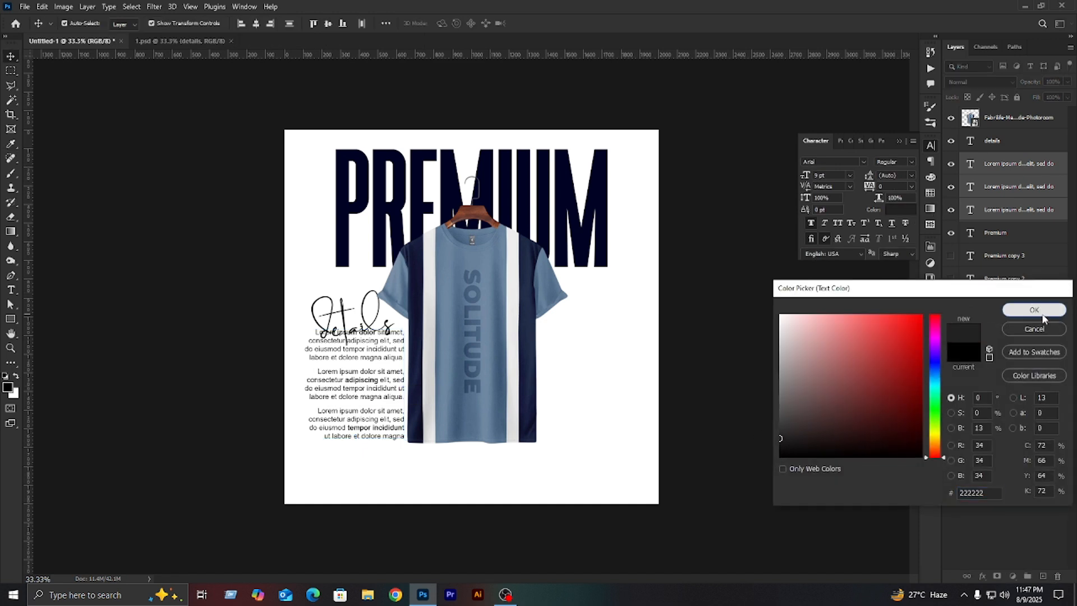
{"action": "left_click", "coordinate": [802, 352]}
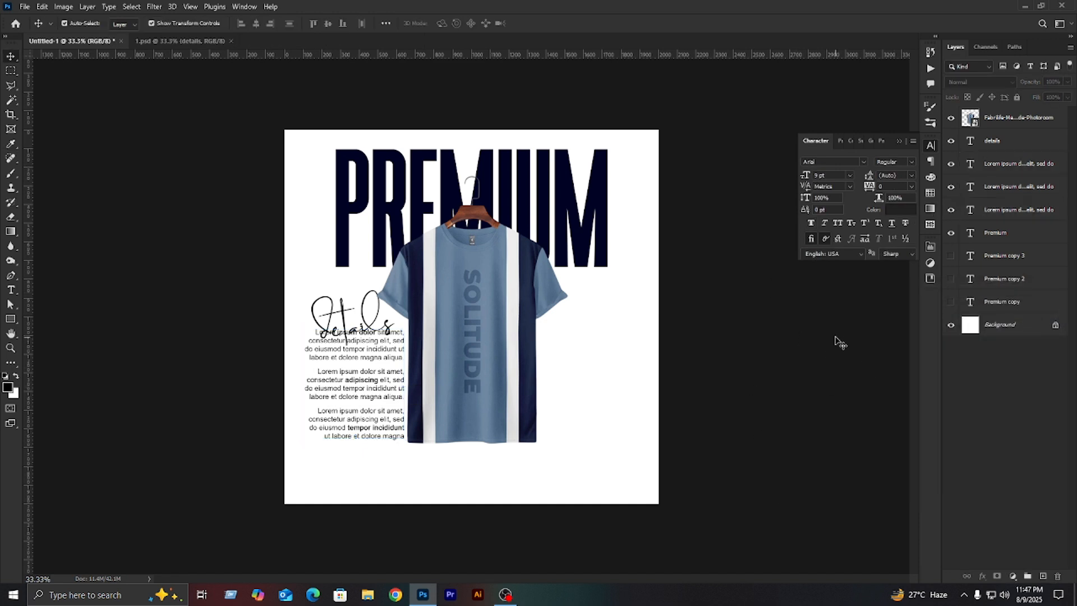
- Show the three hidden Premium copy layers in the poster's background
{"action": "left_click_drag", "start_coordinate": [946, 301], "coordinate": [951, 255]}
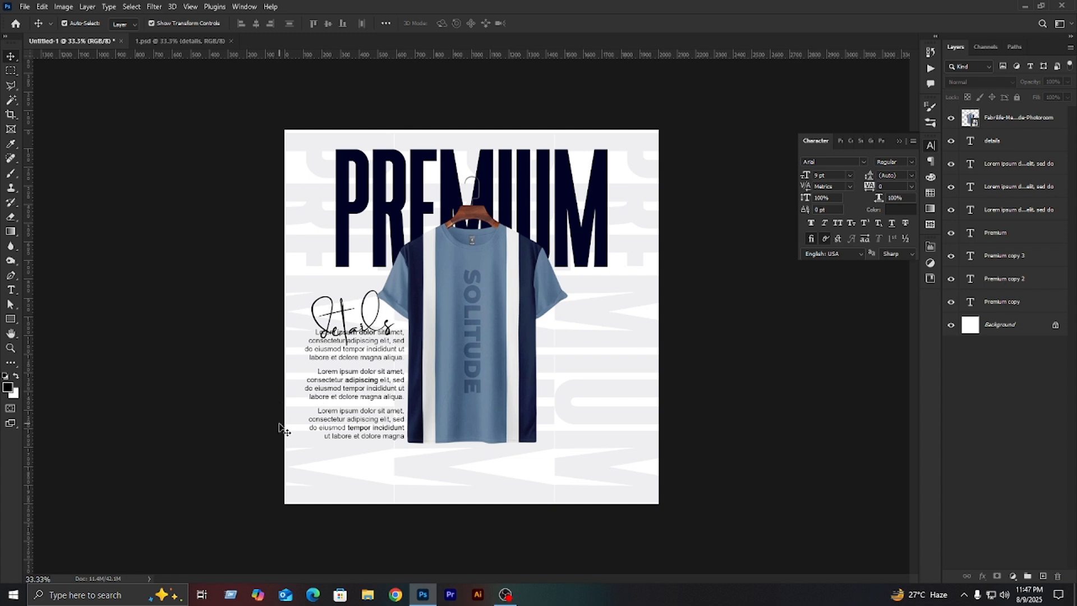
- Paint a large soft black spot on a new layer and flatten it into a thin shadow below the shirt
{"action": "left_click", "coordinate": [10, 172]}
{"action": "left_click", "coordinate": [475, 333]}
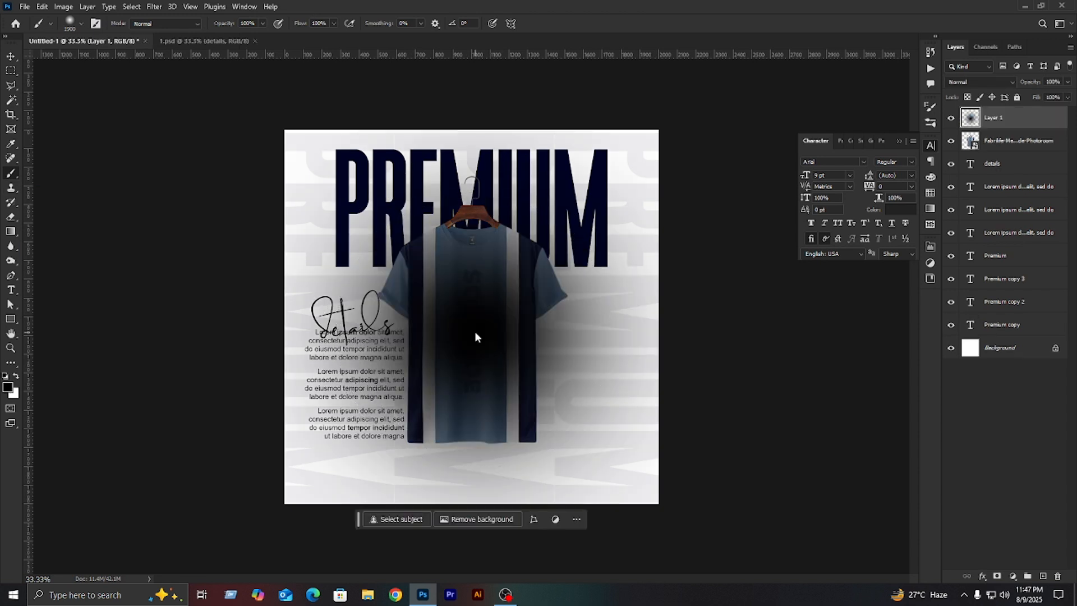
{"action": "key", "text": "ctrl+t"}
{"action": "mouse_move", "coordinate": [471, 130]}
{"action": "left_mouse_down"}
{"action": "mouse_move", "coordinate": [469, 360]}
{"action": "mouse_move", "coordinate": [492, 469]}
{"action": "left_mouse_up"}
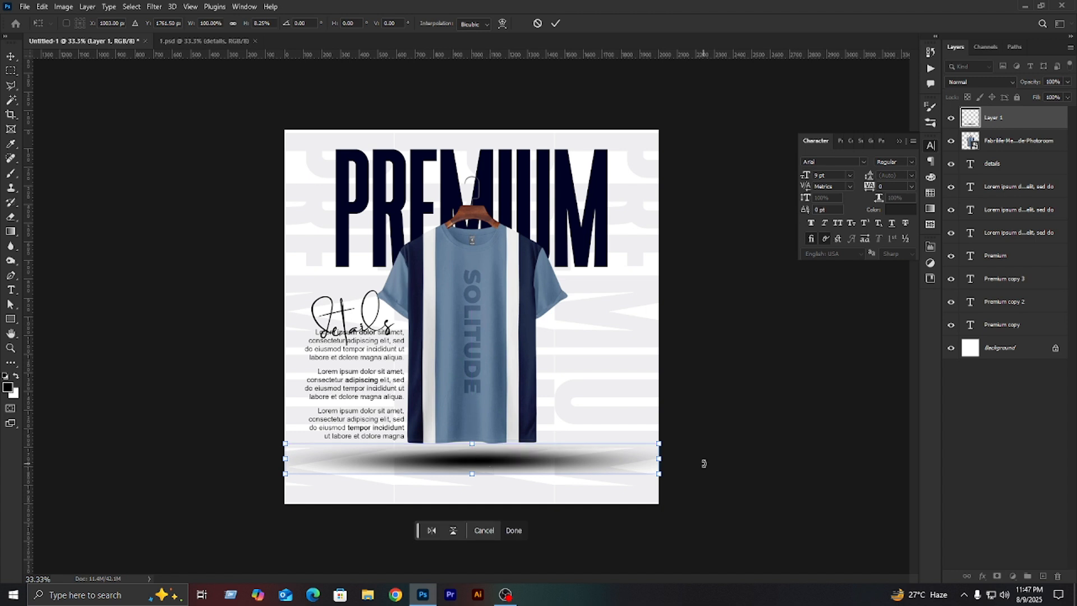
- Scale the shadow to 44.15% width and 4.50% height, centred just below the shirt's hem
{"action": "left_click_drag", "start_coordinate": [658, 465], "coordinate": [537, 465]}
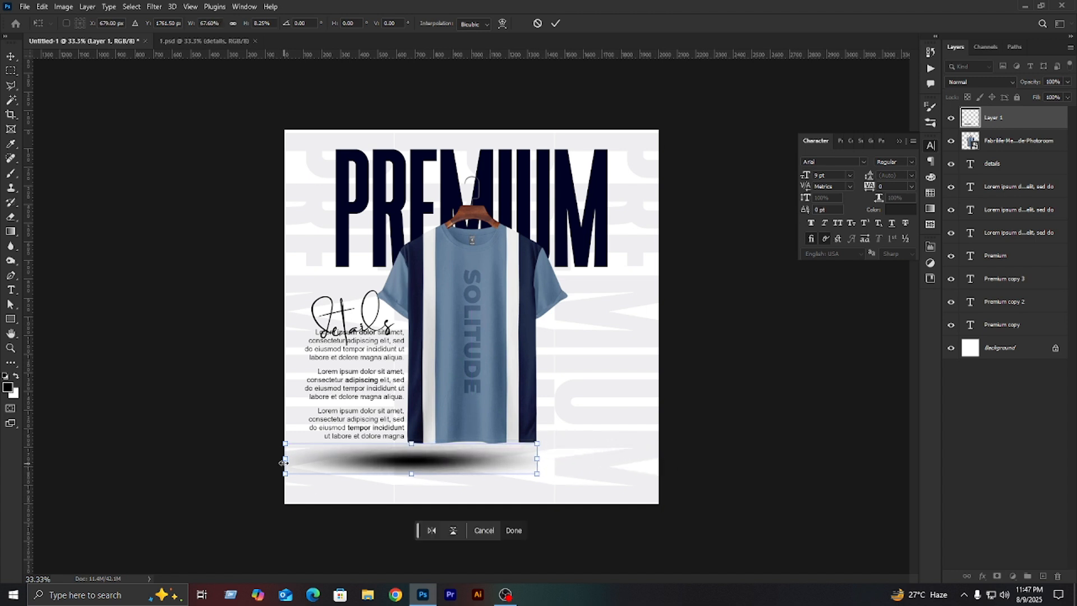
{"action": "left_click_drag", "start_coordinate": [285, 459], "coordinate": [390, 449]}
{"action": "left_click_drag", "start_coordinate": [538, 458], "coordinate": [554, 459]}
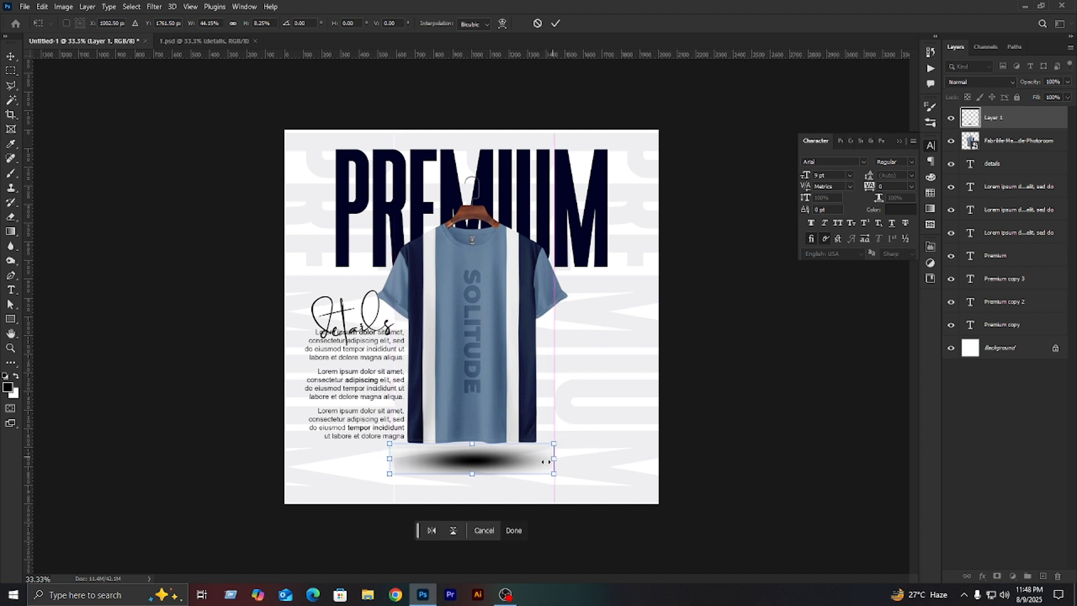
{"action": "left_click_drag", "start_coordinate": [466, 441], "coordinate": [488, 464]}
{"action": "left_click", "coordinate": [758, 443]}
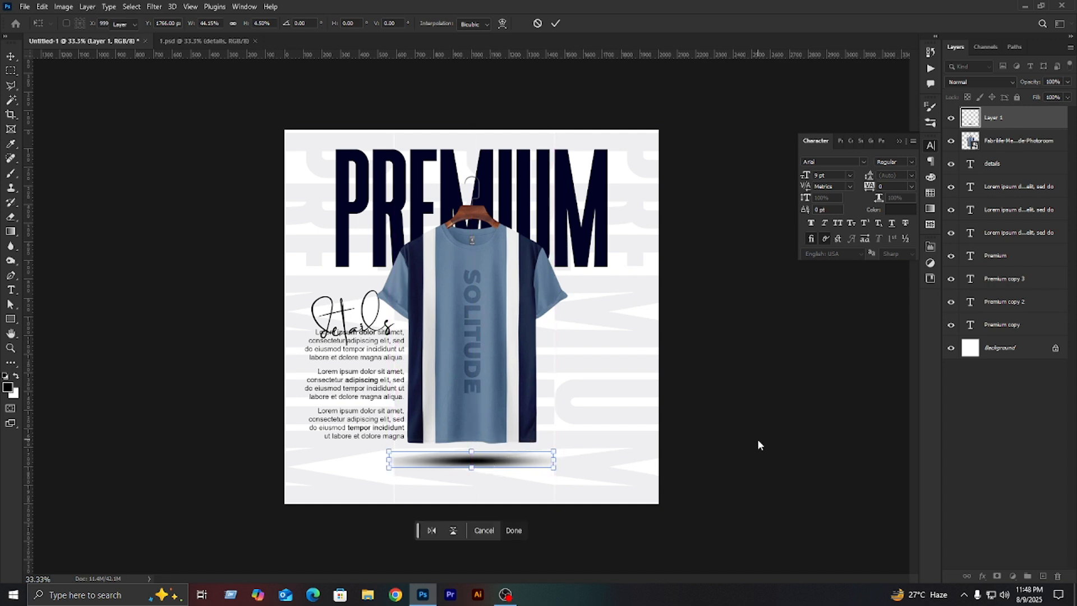
- Reduce the shadow layer's opacity to 60% and place the layer beneath the T-shirt layer
{"action": "left_click", "coordinate": [1068, 82]}
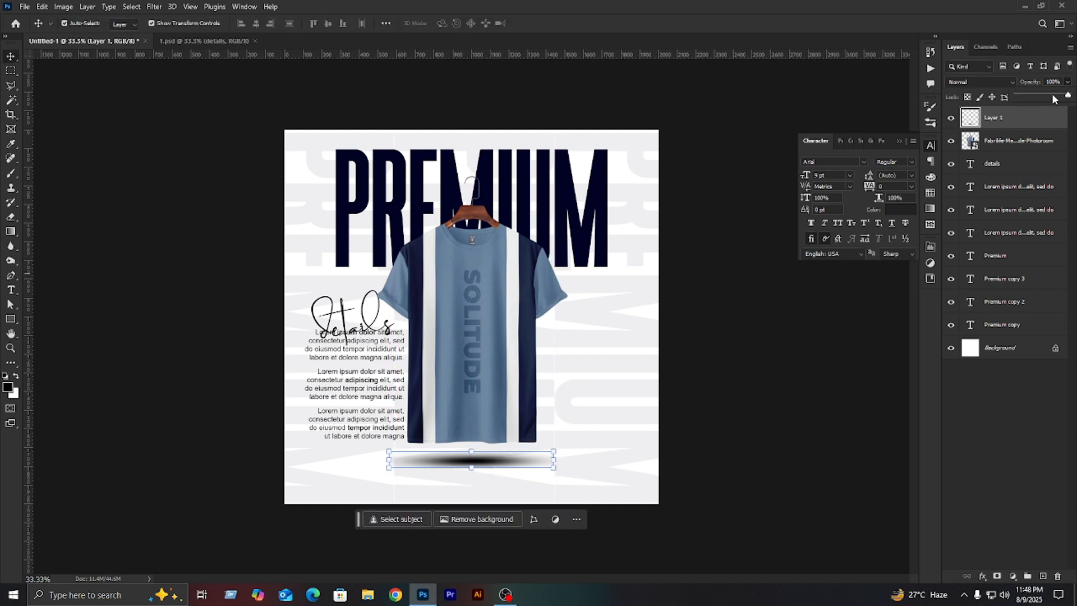
{"action": "left_click_drag", "start_coordinate": [1053, 95], "coordinate": [1032, 151]}
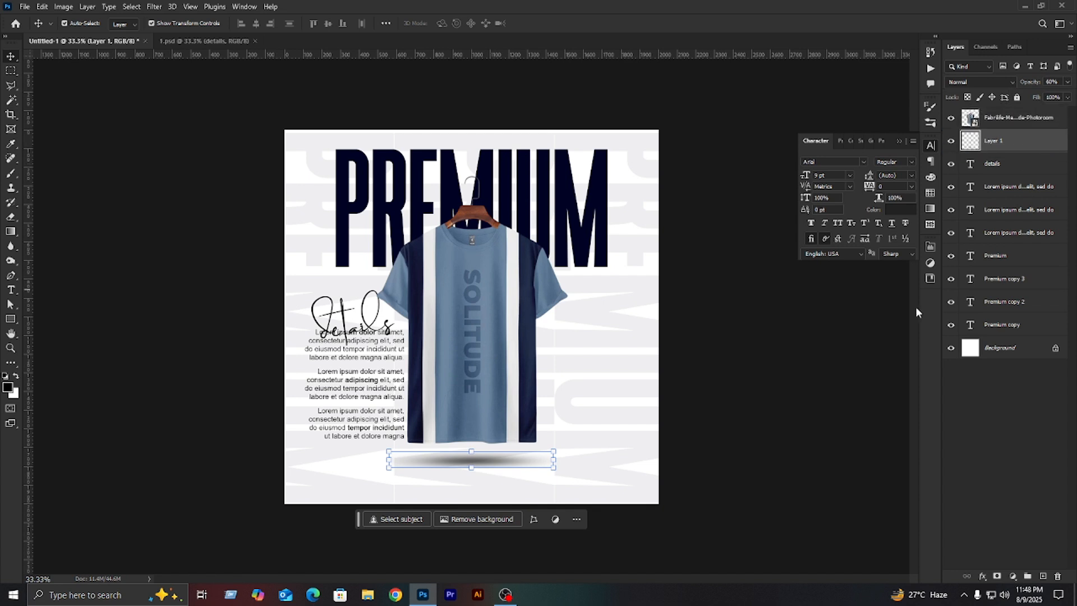
{"action": "left_click", "coordinate": [836, 313]}
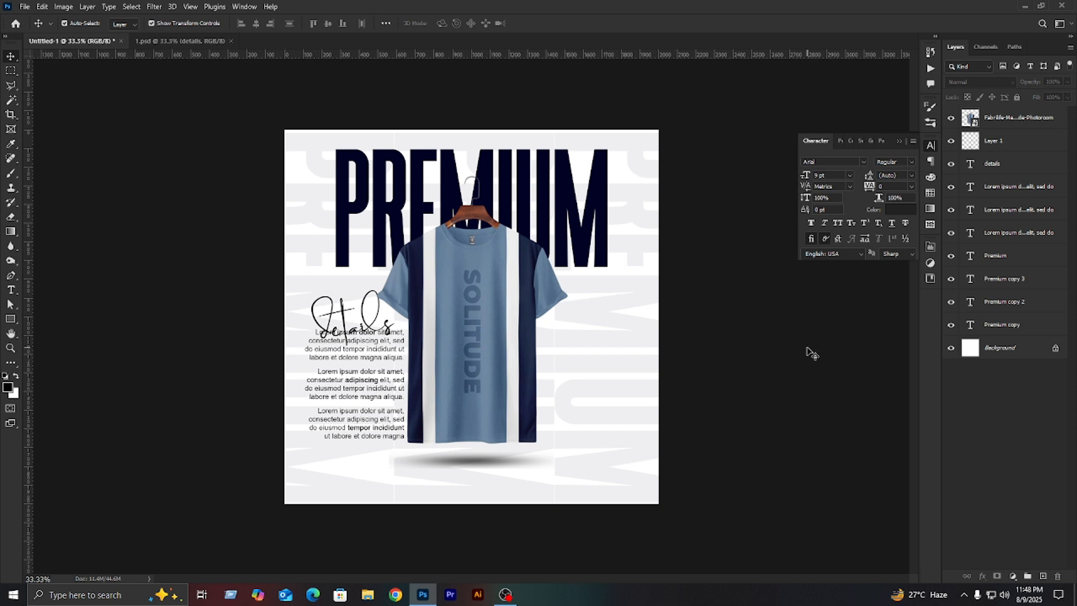
- Draw a circle about 693 px wide with the Ellipse tool over the shirt's lower right side
{"action": "left_click", "coordinate": [899, 141]}
{"action": "right_click", "coordinate": [10, 319]}
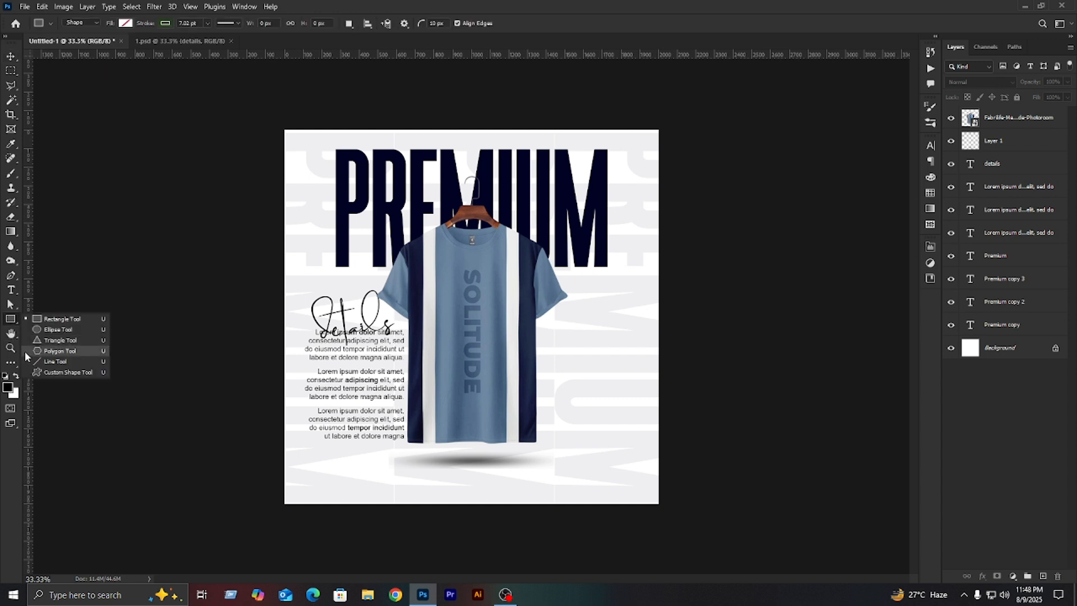
{"action": "left_click", "coordinate": [56, 329]}
{"action": "mouse_move", "coordinate": [491, 314]}
{"action": "left_mouse_down"}
{"action": "mouse_move", "coordinate": [599, 452]}
{"action": "mouse_move", "coordinate": [620, 444]}
{"action": "left_mouse_up"}
- Remove the circle's stroke and fill it with a blue sampled from the shirt
{"action": "left_click", "coordinate": [800, 376]}
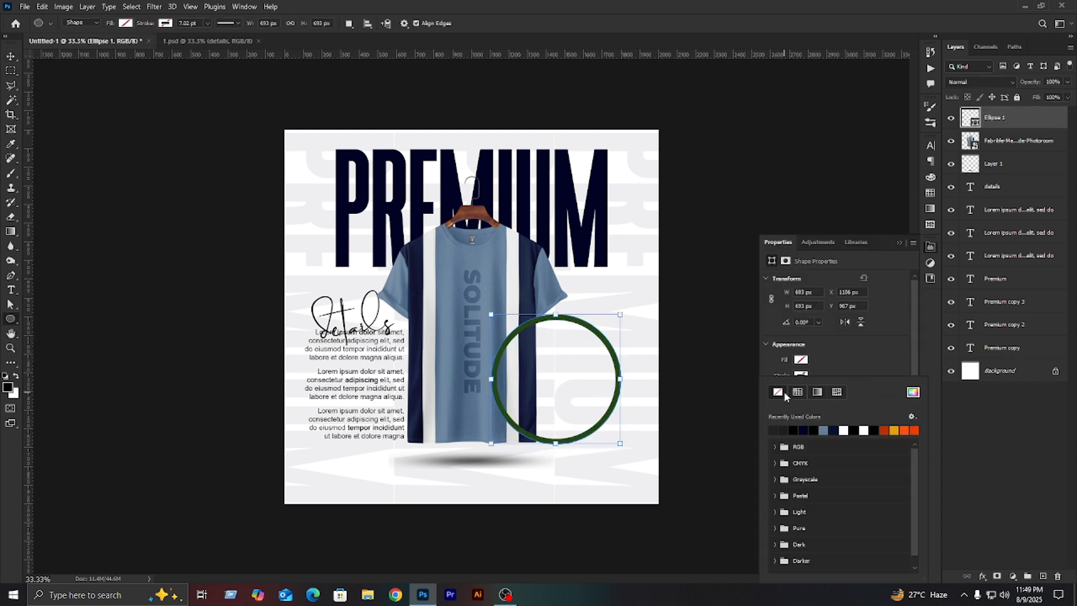
{"action": "left_click", "coordinate": [778, 398]}
{"action": "left_click", "coordinate": [801, 360]}
{"action": "left_click", "coordinate": [912, 385]}
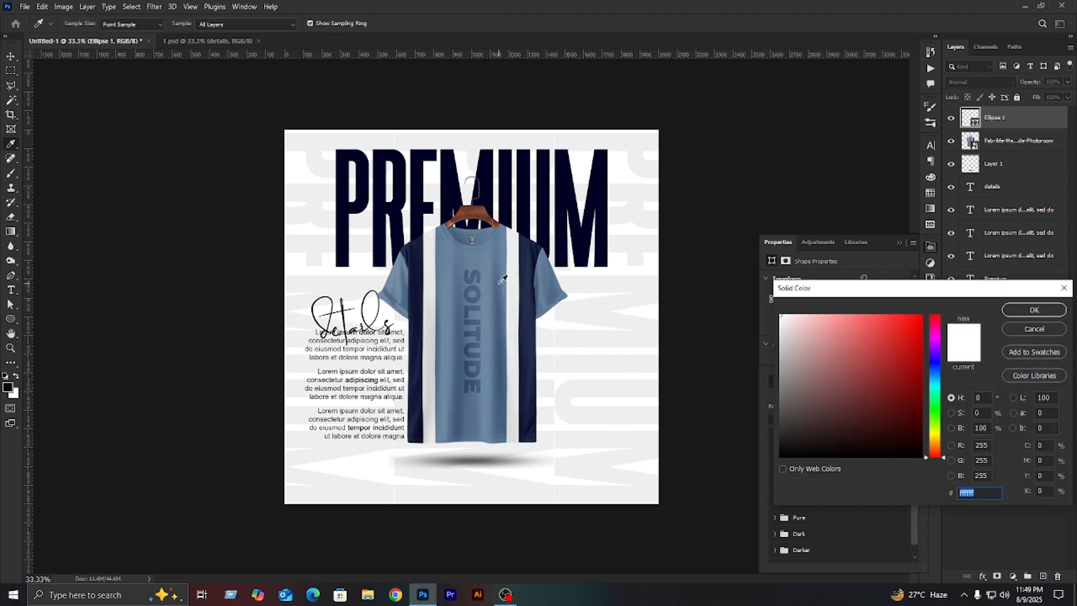
{"action": "left_click", "coordinate": [502, 280]}
{"action": "left_click", "coordinate": [1048, 314]}
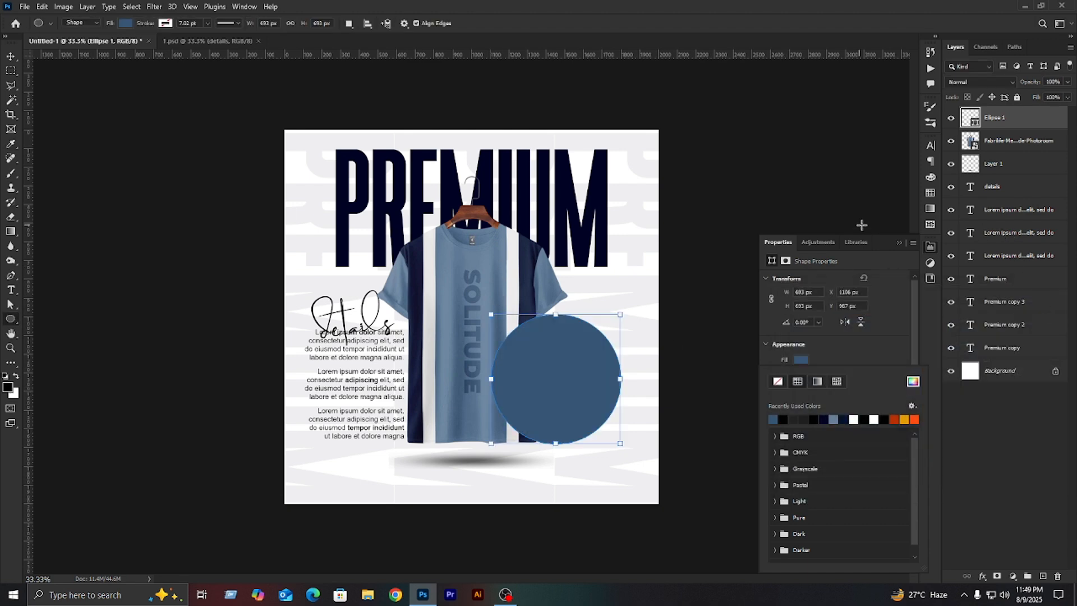
- Move the circle's layer beneath the T-shirt and position the circle partly hidden behind the shirt's right side
{"action": "left_click_drag", "start_coordinate": [1029, 121], "coordinate": [1014, 152]}
{"action": "left_click", "coordinate": [10, 56]}
{"action": "left_click_drag", "start_coordinate": [584, 370], "coordinate": [568, 387]}
{"action": "left_click", "coordinate": [630, 432]}
{"action": "left_click", "coordinate": [735, 449]}
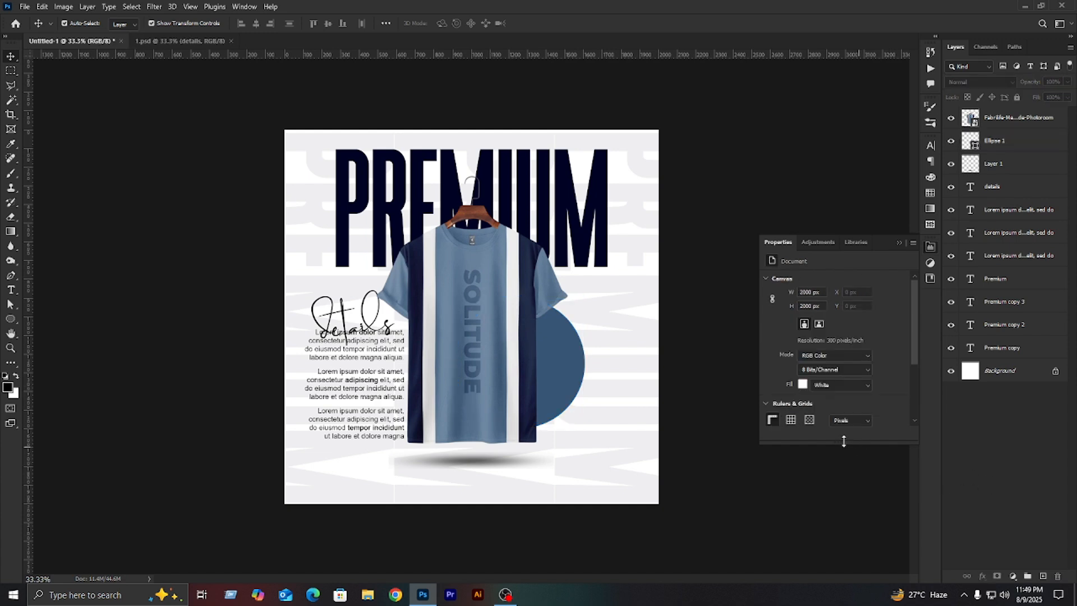
- Paint a soft white glow over the blue circle on a new layer with an 800 px brush, and place that layer beneath the T-shirt
{"action": "left_click", "coordinate": [16, 376]}
{"action": "left_click", "coordinate": [11, 173]}
{"action": "key", "text": "bracketleft"}
{"action": "key", "text": "bracketleft"}
{"action": "key", "text": "bracketleft"}
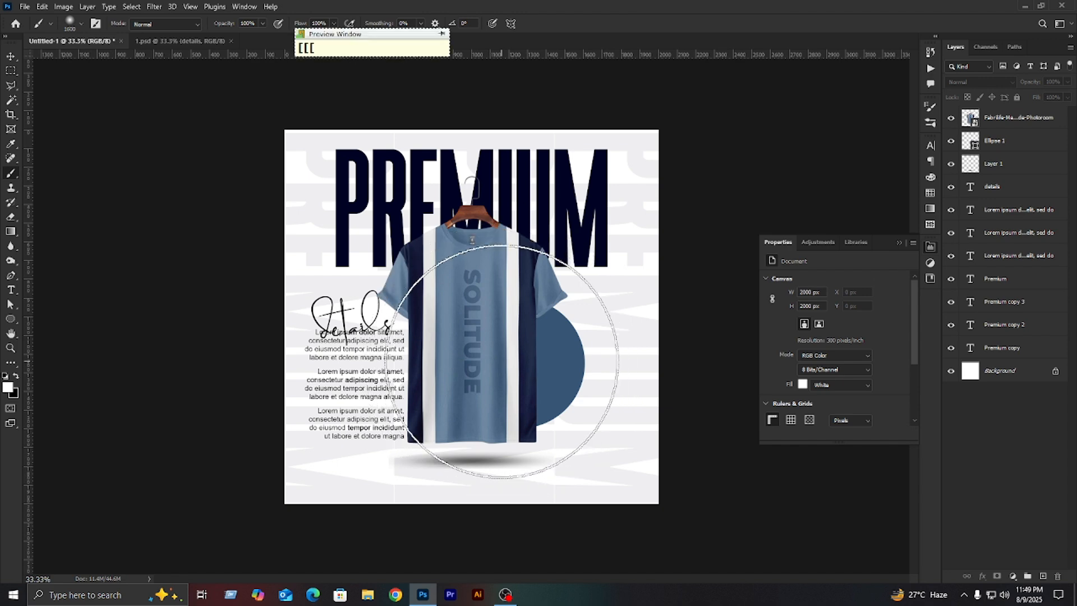
{"action": "key", "text": "bracketleft"}
{"action": "key", "text": "bracketleft"}
{"action": "key", "text": "bracketleft"}
{"action": "key", "text": "bracketleft"}
{"action": "key", "text": "bracketleft"}
{"action": "key", "text": "bracketleft"}
{"action": "key", "text": "bracketleft"}
{"action": "key", "text": "bracketleft"}
{"action": "key", "text": "bracketleft"}
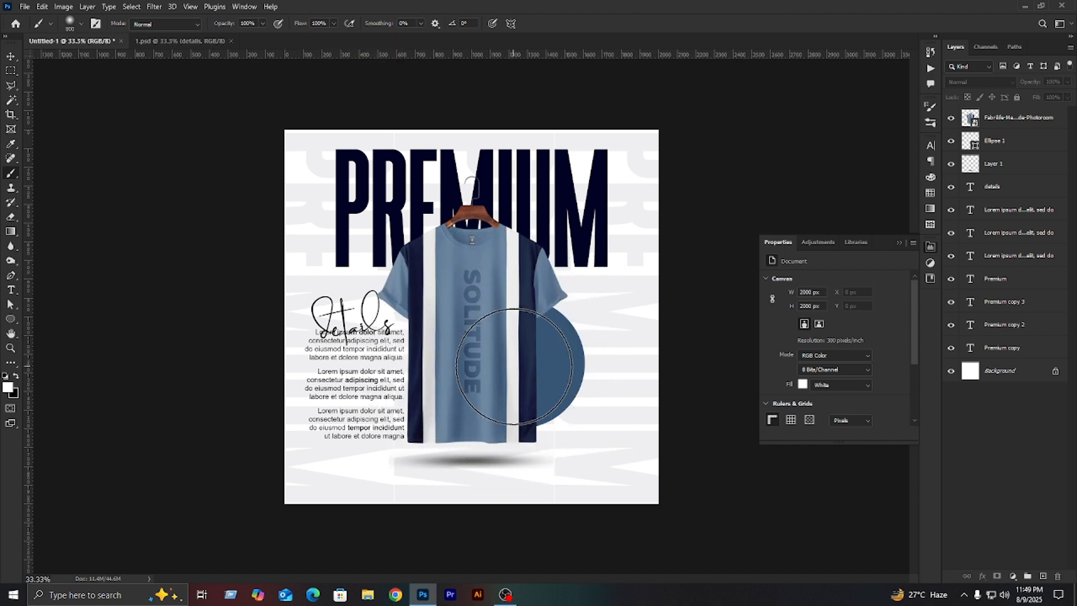
{"action": "key", "text": "ctrl+shift+alt+n"}
{"action": "left_click", "coordinate": [512, 363]}
{"action": "left_click", "coordinate": [10, 57]}
{"action": "left_click_drag", "start_coordinate": [1023, 115], "coordinate": [1021, 152]}
- Nudge the white glow layer slightly to the left over the circle
{"action": "key", "text": "Left"}
{"action": "key", "text": "Left"}
{"action": "key", "text": "Left"}
{"action": "key", "text": "Left"}
{"action": "key", "text": "Left"}
{"action": "key", "text": "Left"}
{"action": "key", "text": "Left"}
{"action": "key", "text": "Left"}
{"action": "key", "text": "Left"}
{"action": "key", "text": "Left"}
{"action": "key", "text": "Left"}
{"action": "key", "text": "Left"}
{"action": "key", "text": "Left"}
{"action": "key", "text": "Left"}
{"action": "key", "text": "Left"}
{"action": "key", "text": "Left"}
{"action": "key", "text": "Left"}
{"action": "key", "text": "Left"}
{"action": "key", "text": "Left"}
{"action": "key", "text": "Left"}
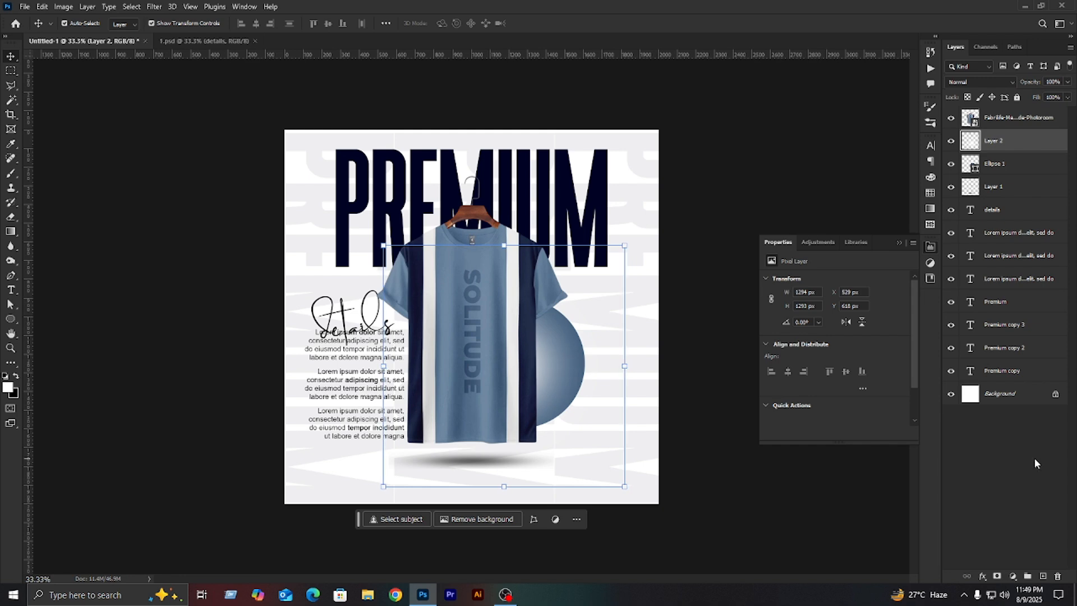
{"action": "left_click", "coordinate": [900, 242]}
{"action": "left_click", "coordinate": [863, 275]}
{"action": "left_click", "coordinate": [563, 377]}
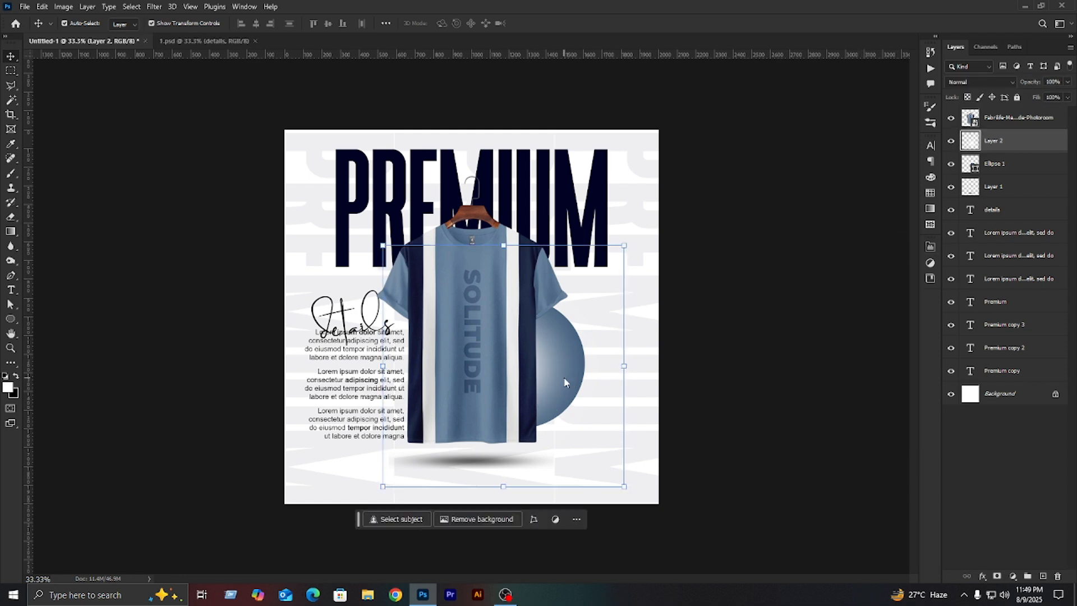
{"action": "key", "text": "Left"}
{"action": "key", "text": "Left"}
{"action": "key", "text": "Left"}
{"action": "key", "text": "Left"}
{"action": "key", "text": "Left"}
{"action": "key", "text": "Left"}
{"action": "key", "text": "Left"}
{"action": "key", "text": "Left"}
{"action": "key", "text": "Left"}
{"action": "key", "text": "Left"}
{"action": "key", "text": "Left"}
{"action": "key", "text": "Left"}
{"action": "key", "text": "Left"}
{"action": "key", "text": "Left"}
{"action": "key", "text": "Left"}
{"action": "key", "text": "Left"}
{"action": "key", "text": "Left"}
{"action": "key", "text": "Left"}
{"action": "key", "text": "Left"}
{"action": "key", "text": "Left"}
- Nudge the blue circle left so it tucks further behind the T-shirt
{"action": "left_click", "coordinate": [1030, 168]}
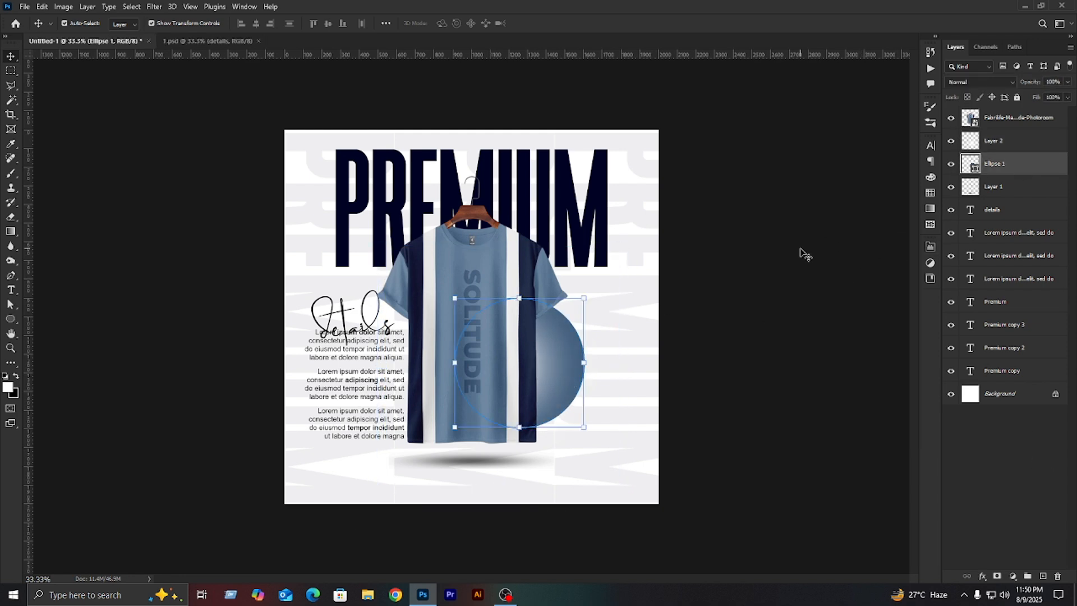
{"action": "key", "text": "Left"}
{"action": "key", "text": "Left"}
{"action": "key", "text": "Left"}
{"action": "key", "text": "Left"}
{"action": "key", "text": "Left"}
{"action": "key", "text": "Left"}
{"action": "key", "text": "Left"}
{"action": "key", "text": "Left"}
{"action": "key", "text": "Left"}
{"action": "key", "text": "Left"}
{"action": "key", "text": "Left"}
{"action": "key", "text": "Left"}
{"action": "key", "text": "Left"}
{"action": "key", "text": "Left"}
{"action": "key", "text": "Left"}
{"action": "key", "text": "Left"}
{"action": "key", "text": "Left"}
{"action": "key", "text": "Left"}
{"action": "key", "text": "Left"}
{"action": "key", "text": "Left"}
{"action": "left_click", "coordinate": [806, 254]}
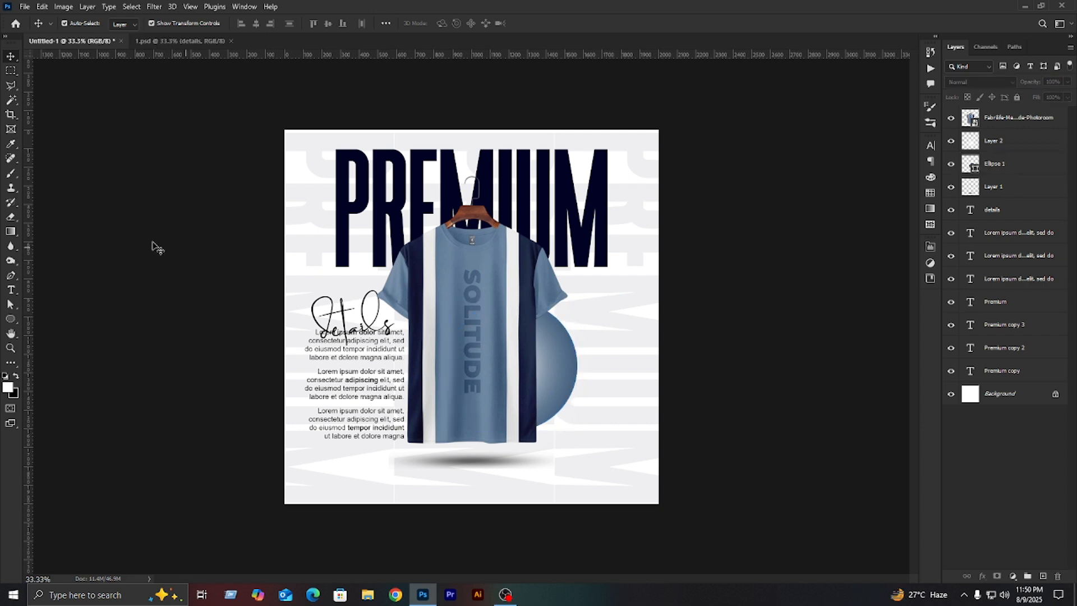
- Paint a soft dark navy vignette along the poster's edges and corners on a new layer with the 800 px brush
{"action": "left_click", "coordinate": [14, 395]}
{"action": "key", "text": "Escape"}
{"action": "left_click", "coordinate": [16, 376]}
{"action": "key", "text": "b"}
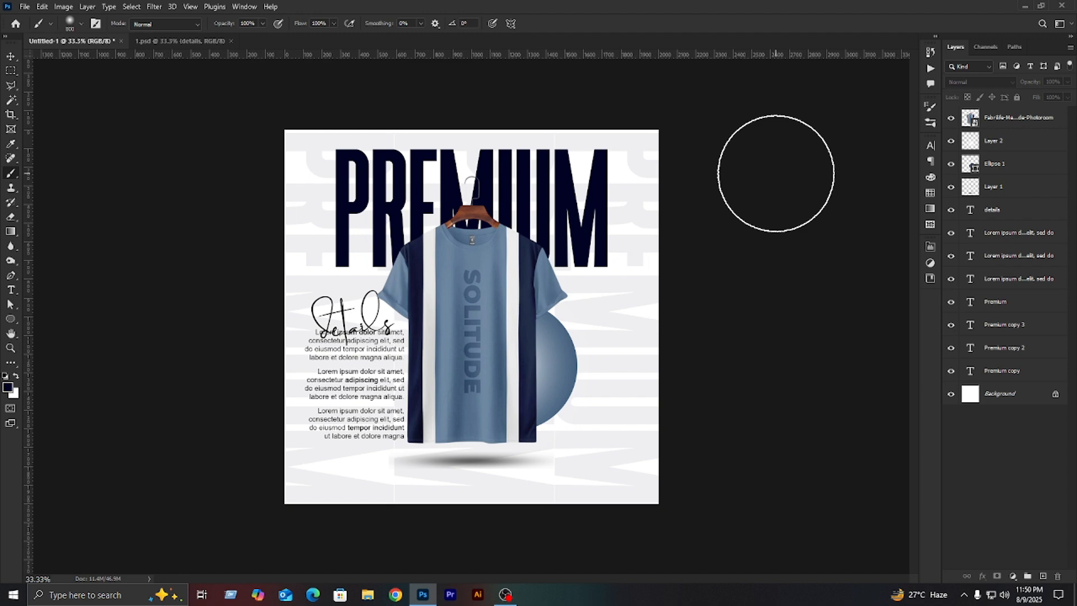
{"action": "left_click", "coordinate": [1039, 577]}
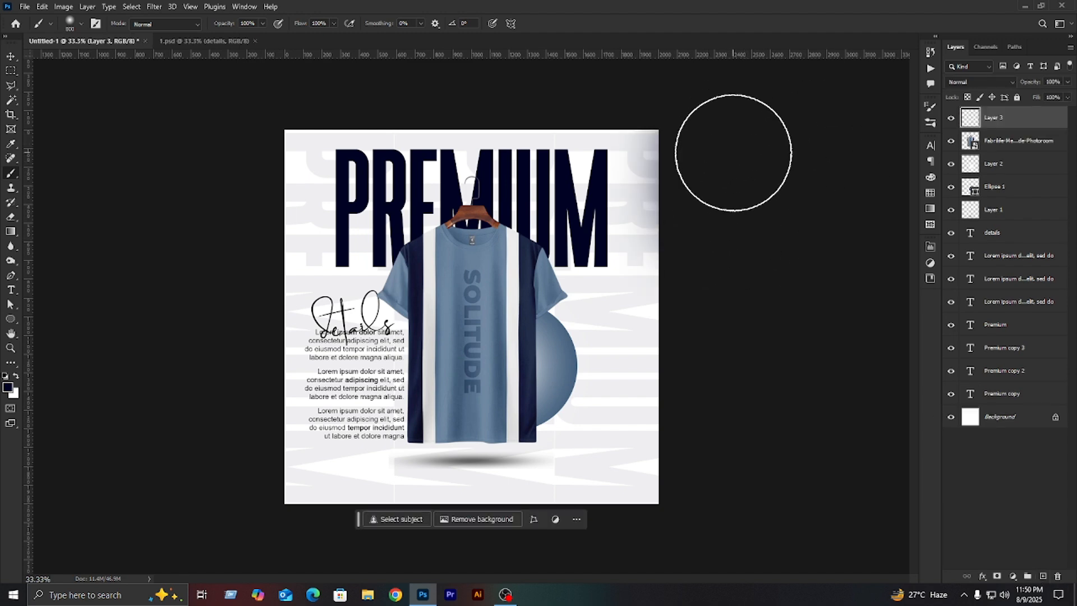
{"action": "scroll", "coordinate": [737, 148], "scroll_direction": "down", "scroll_amount": 1}
{"action": "scroll", "coordinate": [737, 148], "scroll_direction": "down", "scroll_amount": 1}
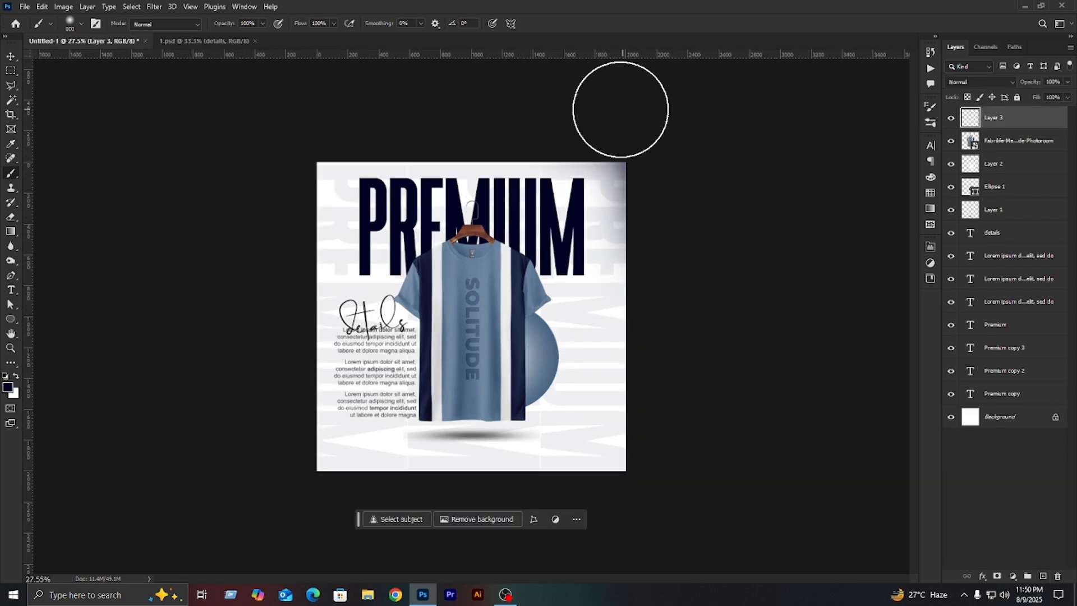
{"action": "mouse_move", "coordinate": [696, 453]}
{"action": "left_mouse_down"}
{"action": "mouse_move", "coordinate": [690, 516]}
{"action": "mouse_move", "coordinate": [662, 535]}
{"action": "left_mouse_up"}
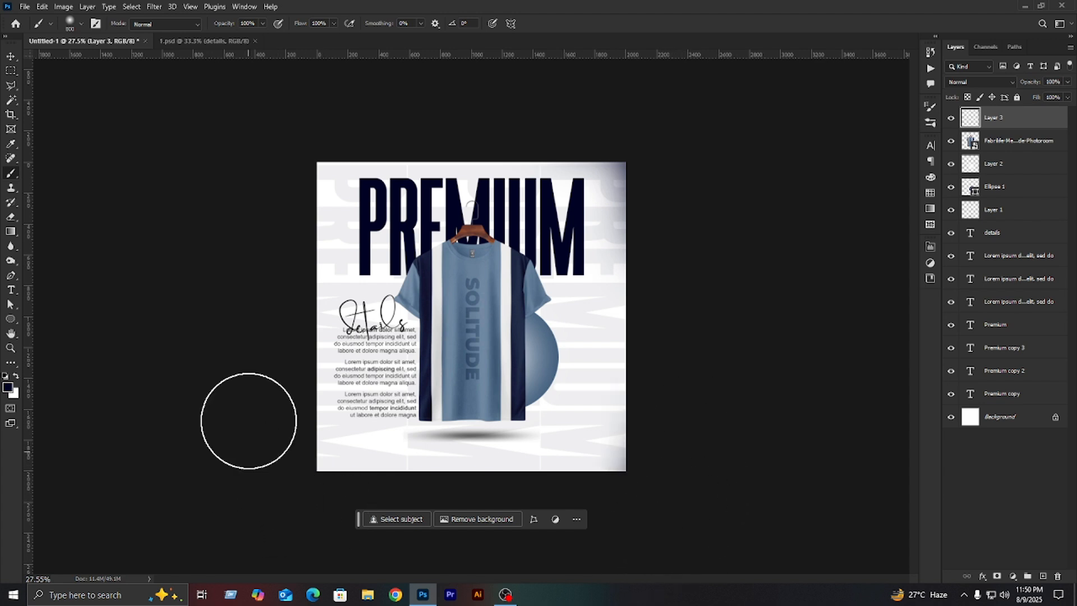
{"action": "mouse_move", "coordinate": [248, 421]}
{"action": "left_mouse_down"}
{"action": "mouse_move", "coordinate": [262, 475]}
{"action": "mouse_move", "coordinate": [337, 534]}
{"action": "mouse_move", "coordinate": [211, 176]}
{"action": "mouse_move", "coordinate": [270, 380]}
{"action": "mouse_move", "coordinate": [342, 117]}
{"action": "left_mouse_up"}
{"action": "left_click_drag", "start_coordinate": [445, 339], "coordinate": [456, 309]}
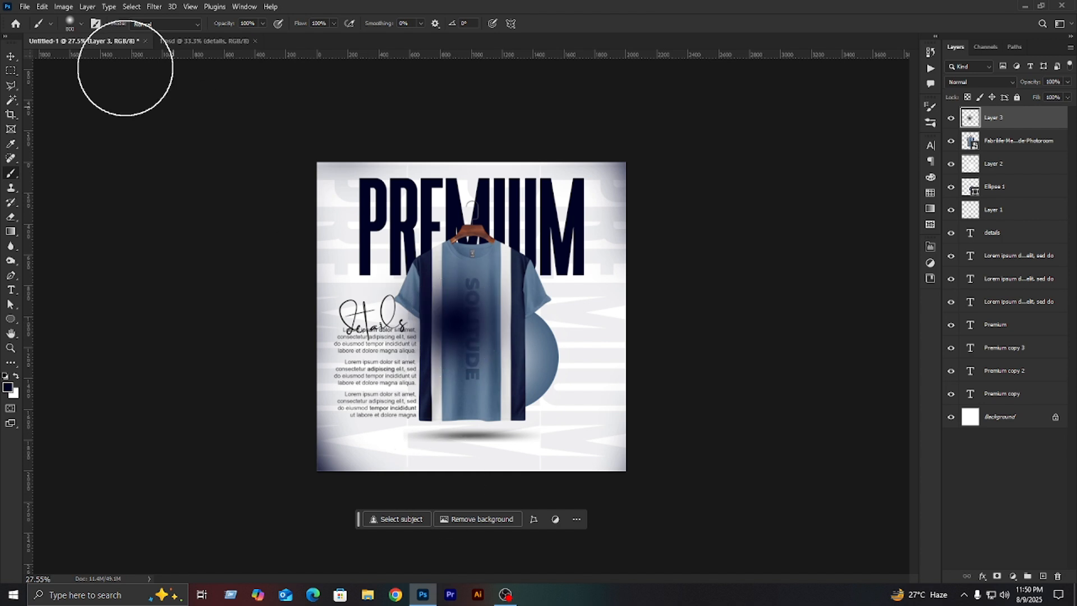
{"action": "left_click", "coordinate": [11, 56]}
{"action": "key", "text": "ctrl+z"}
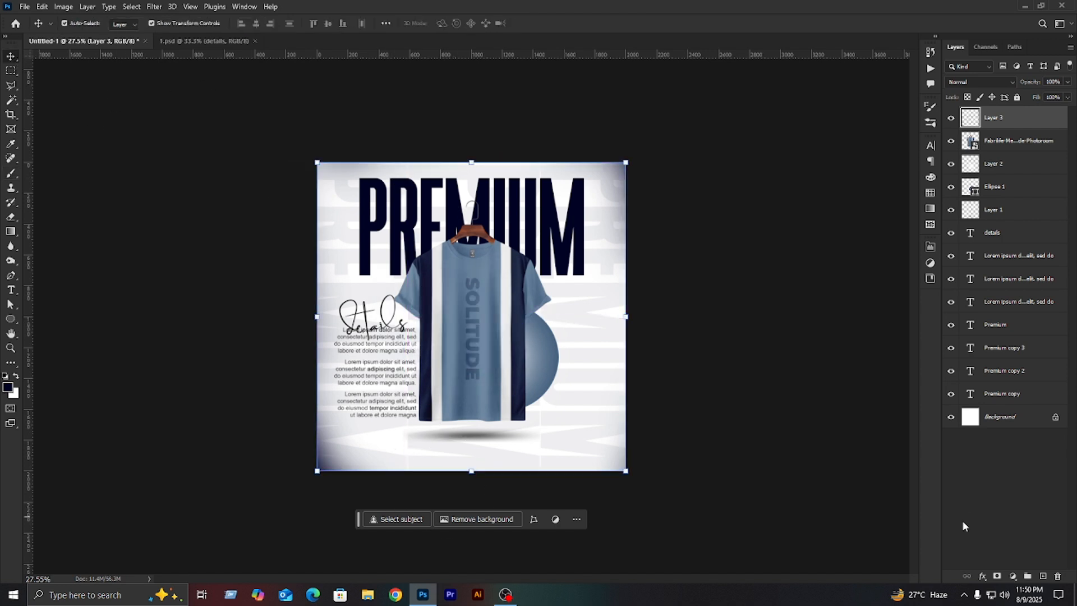
- Paint a soft dark navy spot at the shirt's middle on a new layer and move that layer directly above the Background
{"action": "left_click", "coordinate": [1042, 576]}
{"action": "left_click", "coordinate": [11, 174]}
{"action": "left_click", "coordinate": [445, 339]}
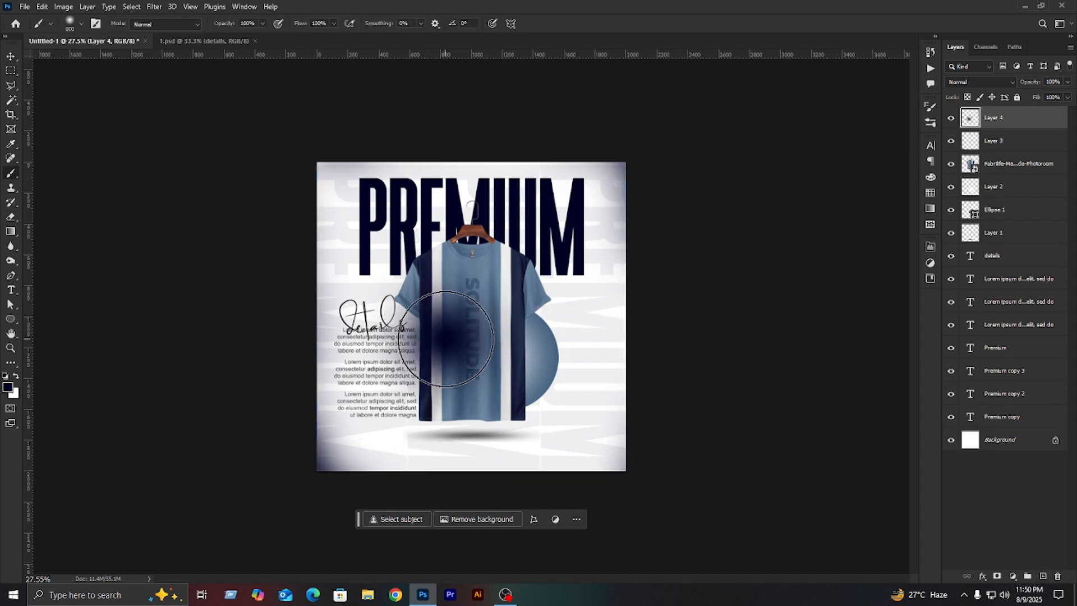
{"action": "left_click", "coordinate": [10, 56]}
{"action": "left_click_drag", "start_coordinate": [1026, 122], "coordinate": [1037, 429]}
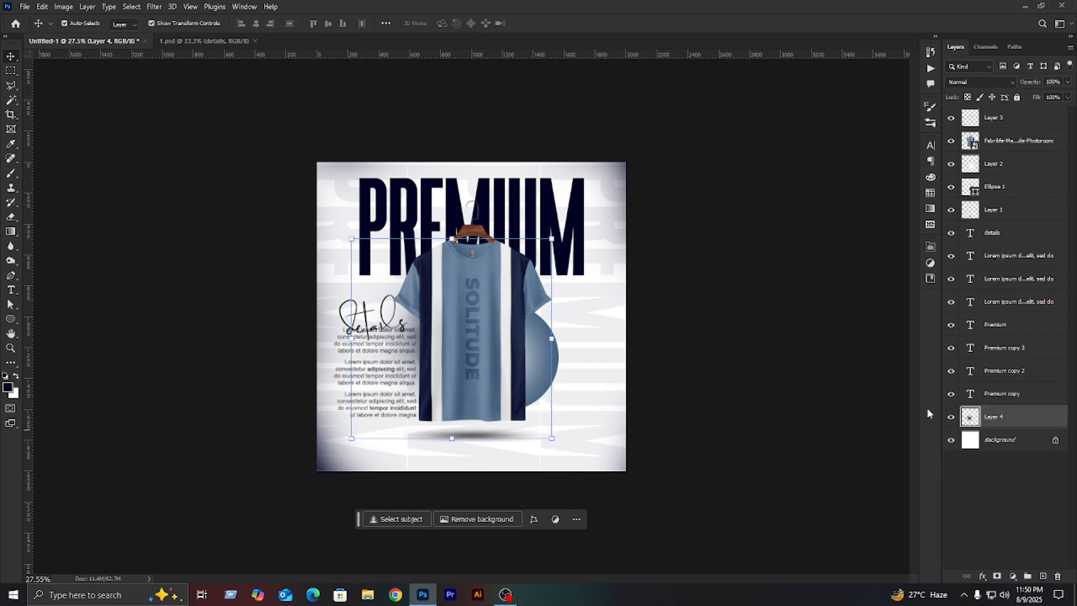
{"action": "left_click", "coordinate": [758, 344]}
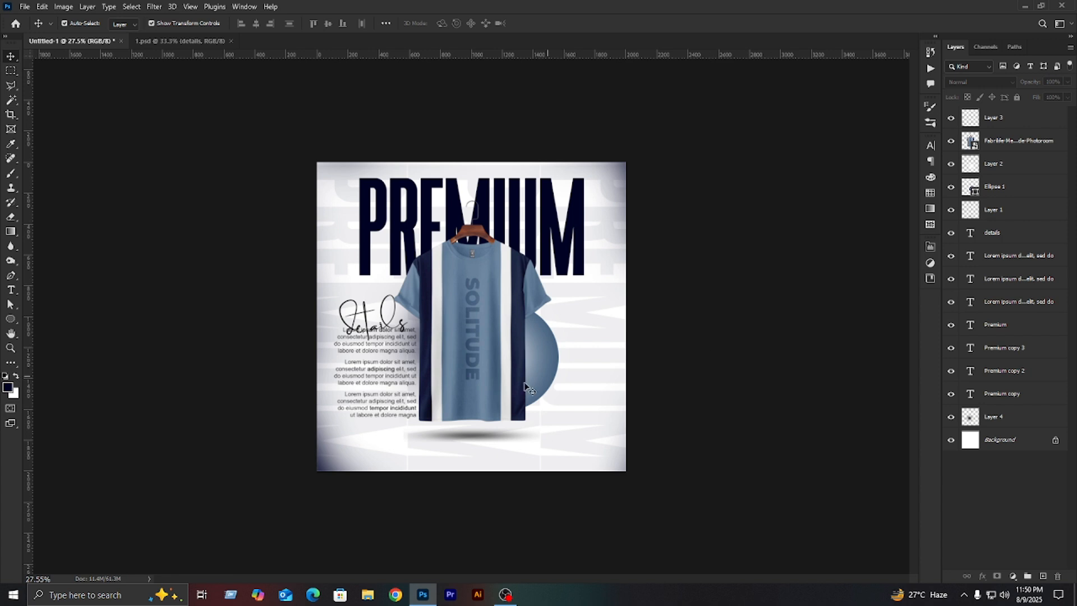
- Slightly lower the opacity of the three Lorem ipsum paragraph layers
{"action": "left_click", "coordinate": [383, 410]}
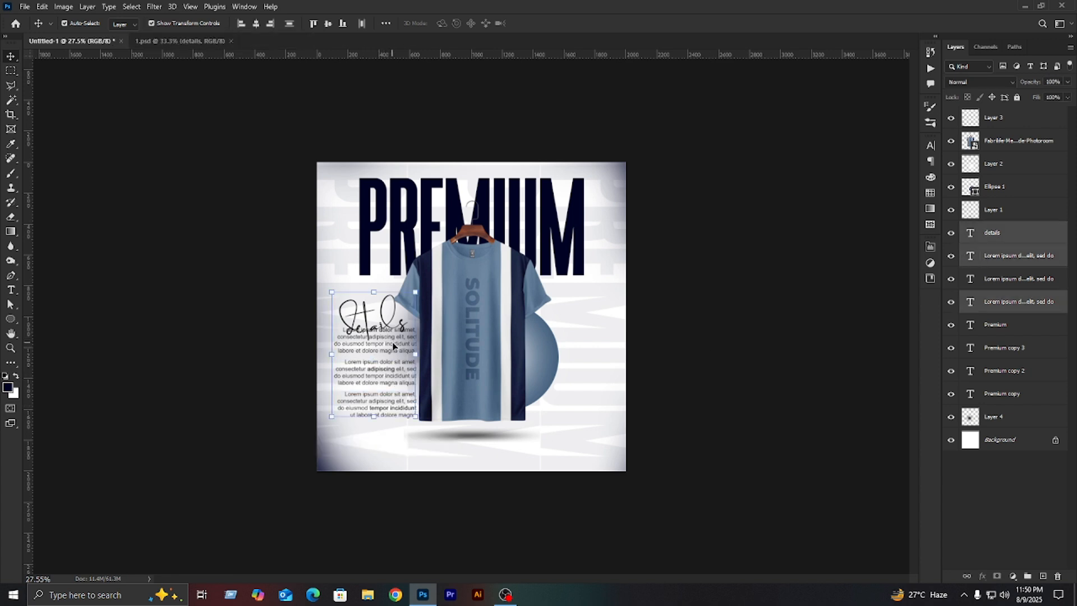
{"action": "left_click", "coordinate": [1038, 292], "text": "shift"}
{"action": "left_click", "coordinate": [1068, 82]}
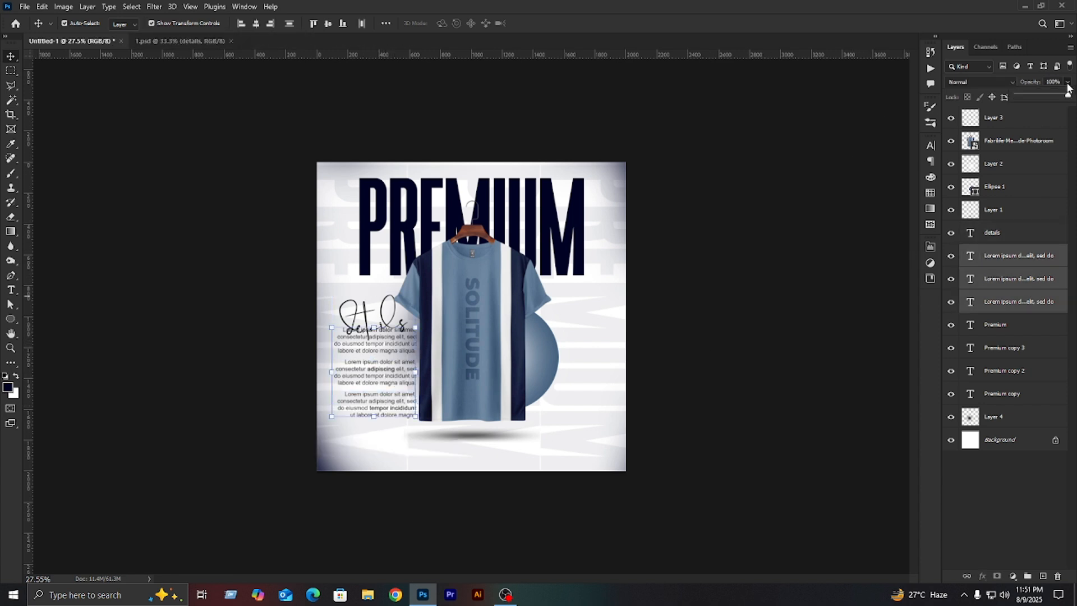
{"action": "left_click_drag", "start_coordinate": [1065, 95], "coordinate": [1061, 96]}
{"action": "left_click", "coordinate": [833, 253]}
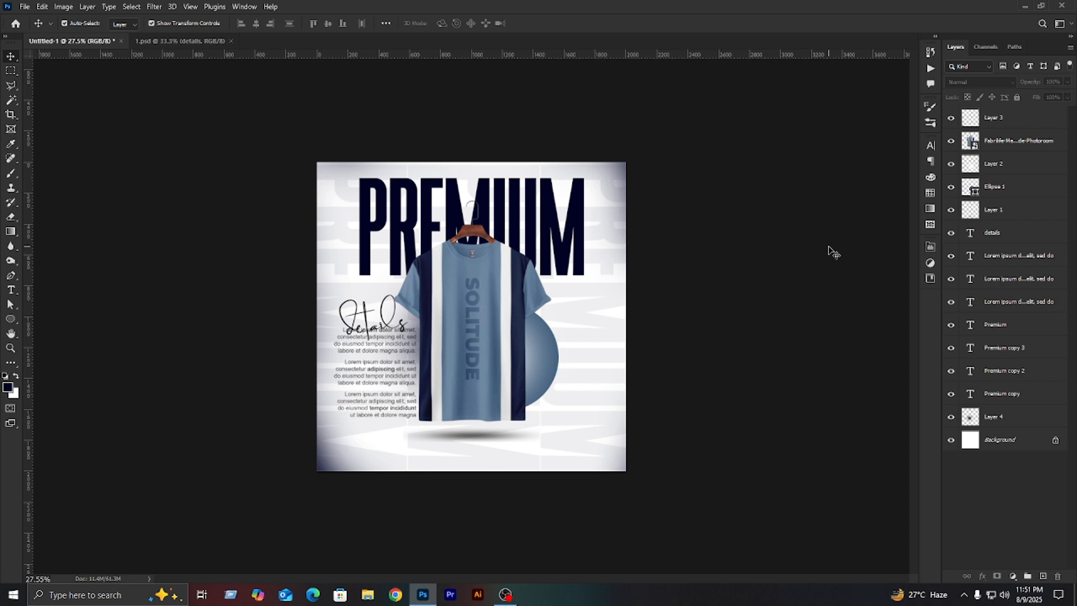
- Duplicate the blue circle together with its white glow and place the copies over the poster's lower-right corner
{"action": "left_click", "coordinate": [1015, 187]}
{"action": "left_click", "coordinate": [1012, 167], "text": "shift"}
{"action": "left_click_drag", "start_coordinate": [536, 373], "coordinate": [674, 507]}
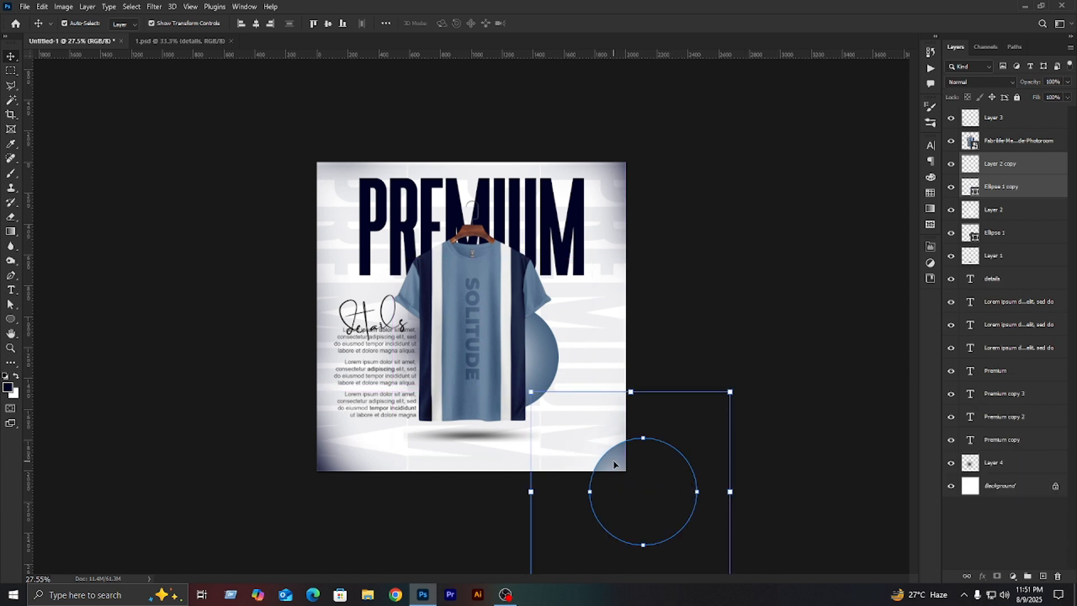
{"action": "left_click_drag", "start_coordinate": [620, 461], "coordinate": [615, 454]}
{"action": "key", "text": "ctrl+z"}
{"action": "key", "text": "ctrl+z"}
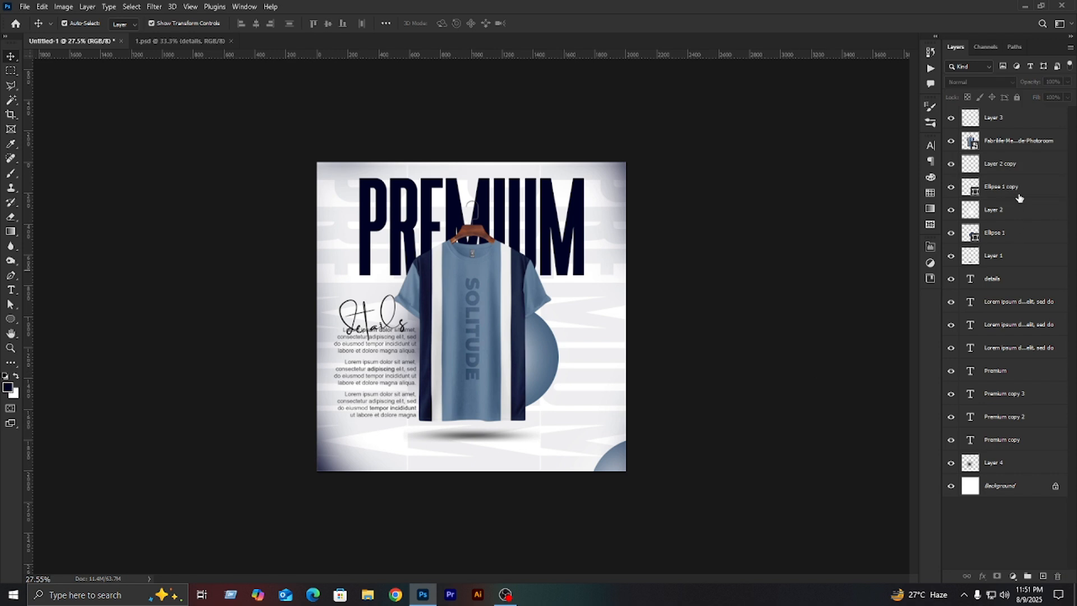
- Shift the copied circle and glow up and left so more of the circle lies inside the poster's lower-right corner
{"action": "key", "text": "ctrl+t"}
{"action": "left_click_drag", "start_coordinate": [623, 468], "coordinate": [618, 455]}
{"action": "key", "text": "Return"}
{"action": "left_click", "coordinate": [867, 343]}
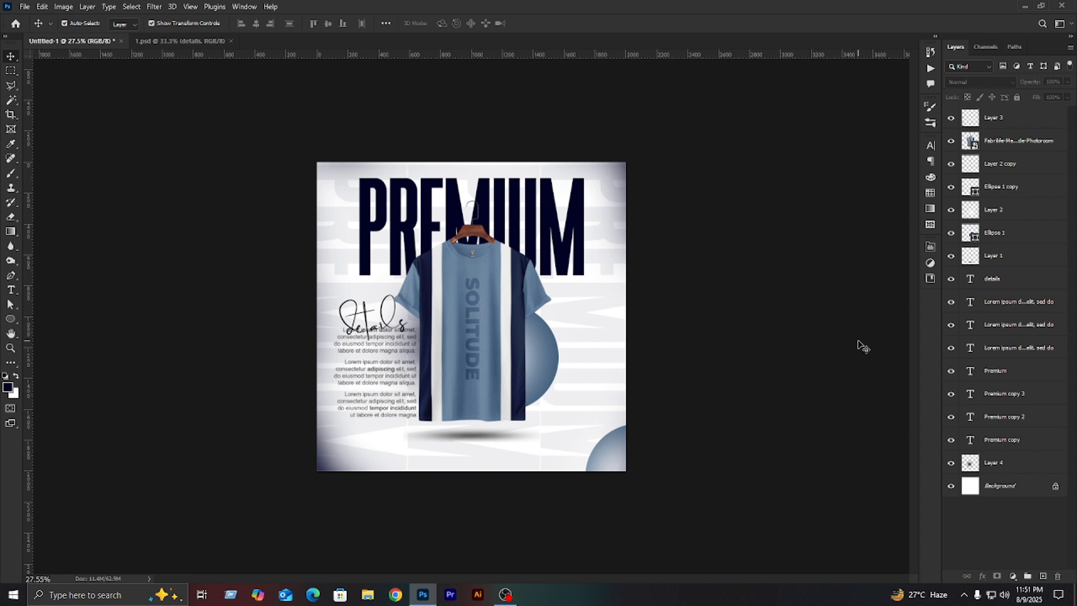
- Try a Gaussian Blur of about 30 px radius on the corner circle copy, converted to a smart object, with its glow hidden
{"action": "left_click", "coordinate": [612, 454]}
{"action": "left_click", "coordinate": [951, 164]}
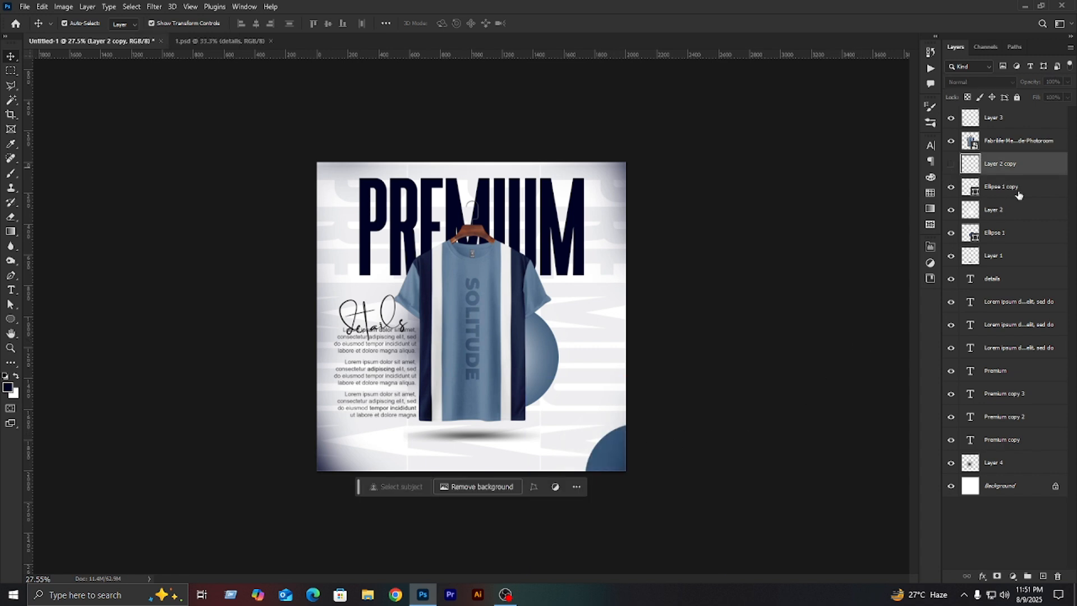
{"action": "left_click", "coordinate": [610, 482]}
{"action": "mouse_move", "coordinate": [174, 161]}
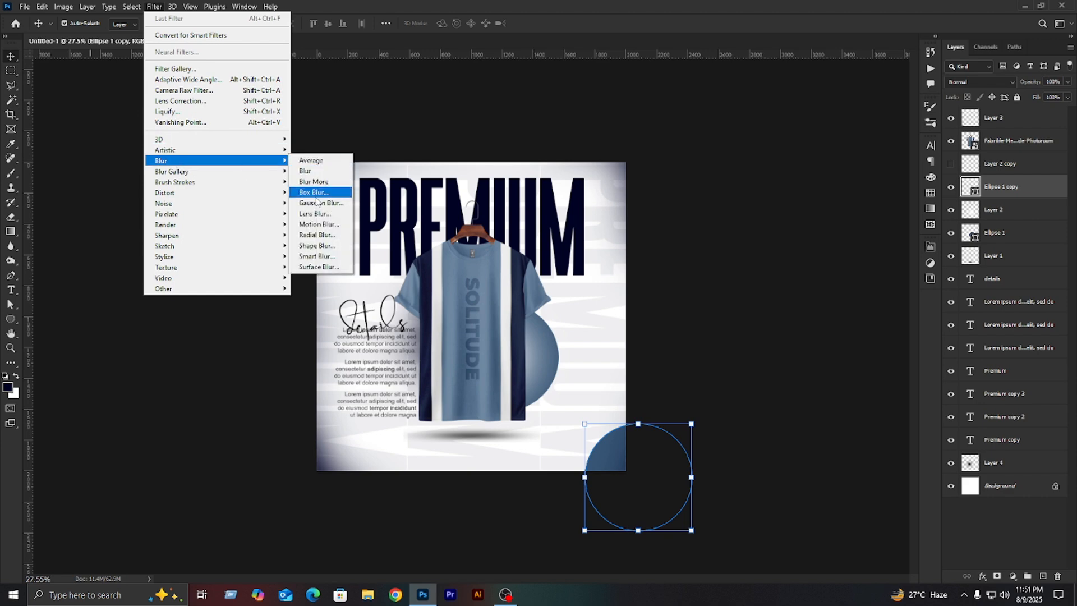
{"action": "left_click", "coordinate": [314, 205]}
{"action": "left_click", "coordinate": [428, 218]}
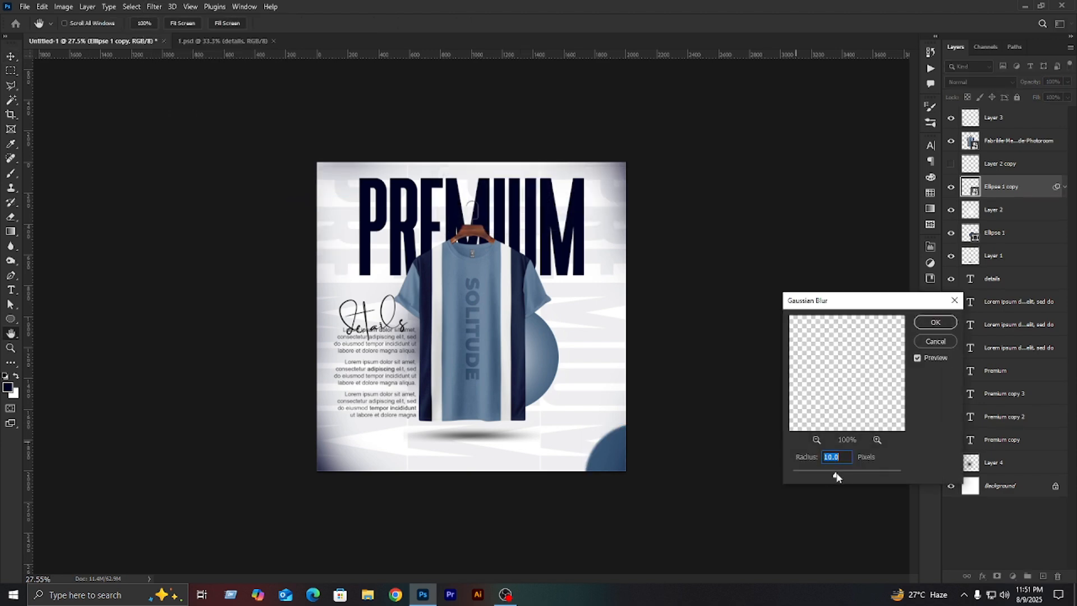
{"action": "left_click_drag", "start_coordinate": [836, 474], "coordinate": [855, 470]}
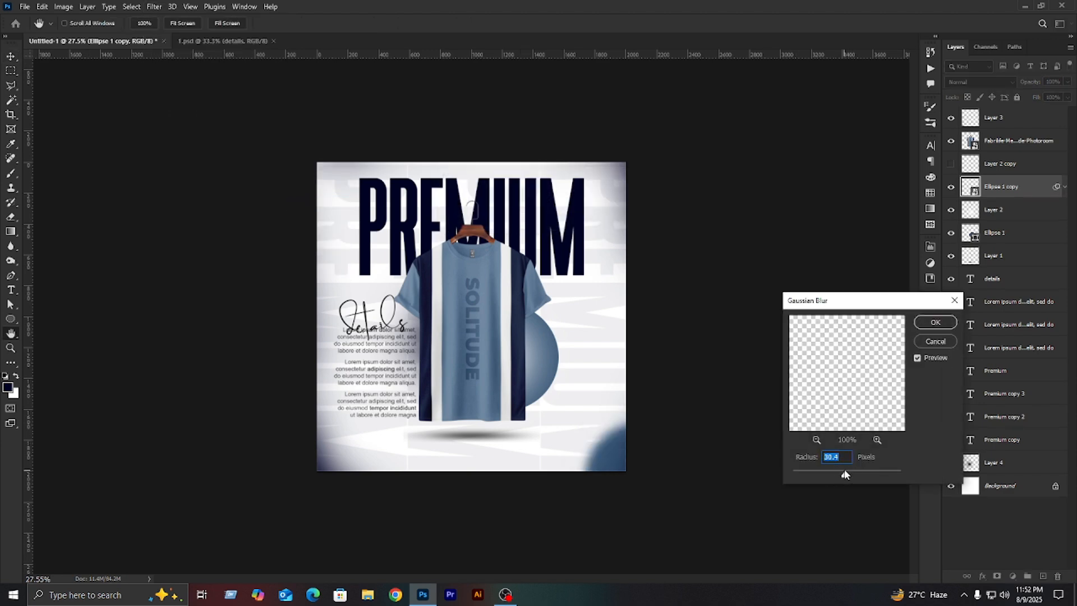
{"action": "left_click", "coordinate": [933, 323]}
- Try a lower opacity on the corner glow, and undo it together with the corner circle's blur
{"action": "left_click", "coordinate": [1004, 163]}
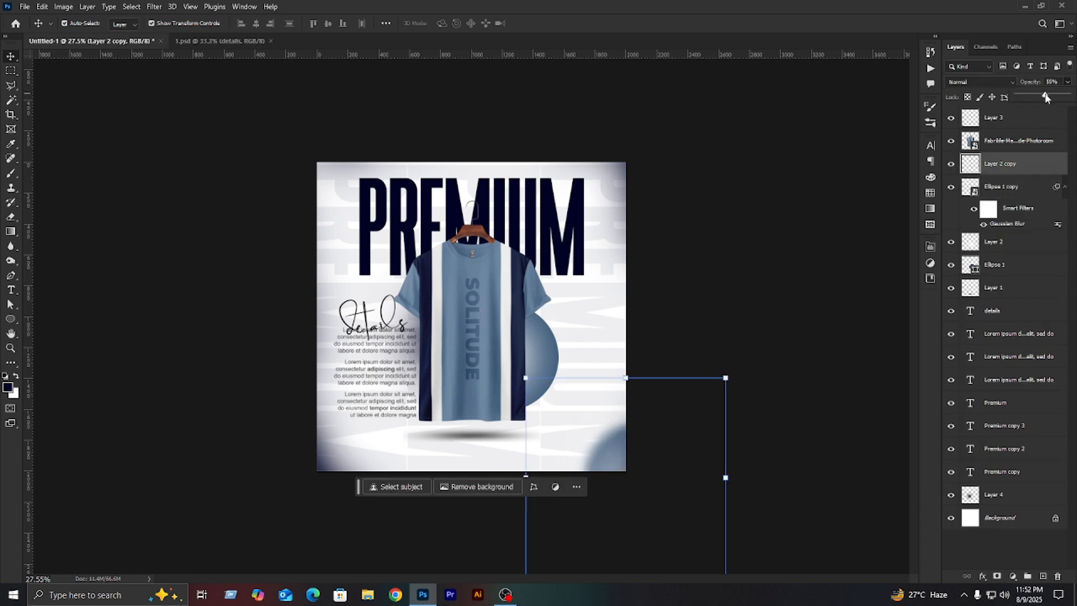
{"action": "left_click", "coordinate": [853, 156]}
{"action": "key", "text": "ctrl+z"}
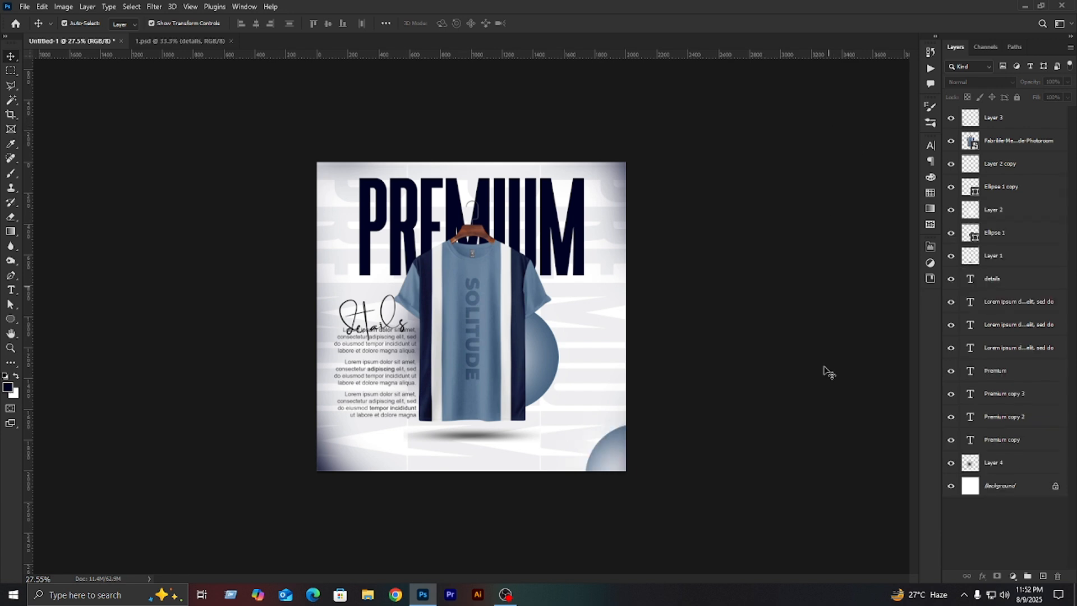
- Add a Brightness/Contrast adjustment layer above all layers with brightness 18 and contrast -6
{"action": "left_click", "coordinate": [1013, 576]}
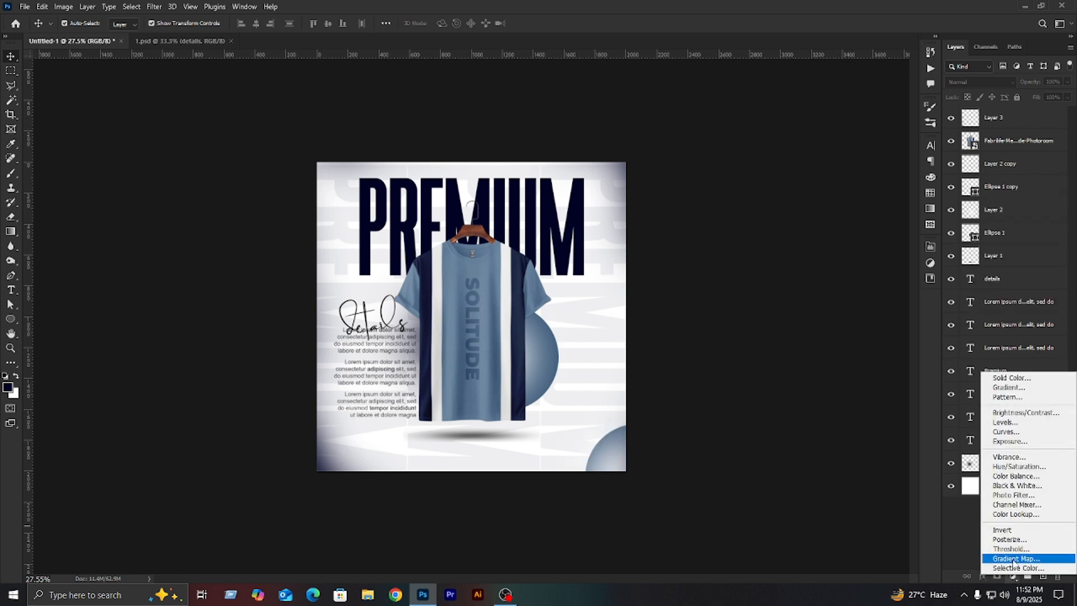
{"action": "left_click", "coordinate": [1025, 412]}
{"action": "left_click_drag", "start_coordinate": [835, 308], "coordinate": [827, 332]}
- Add a Levels adjustment layer on top, slightly raising the input black point and slightly lowering the output white level
{"action": "left_click", "coordinate": [1013, 577]}
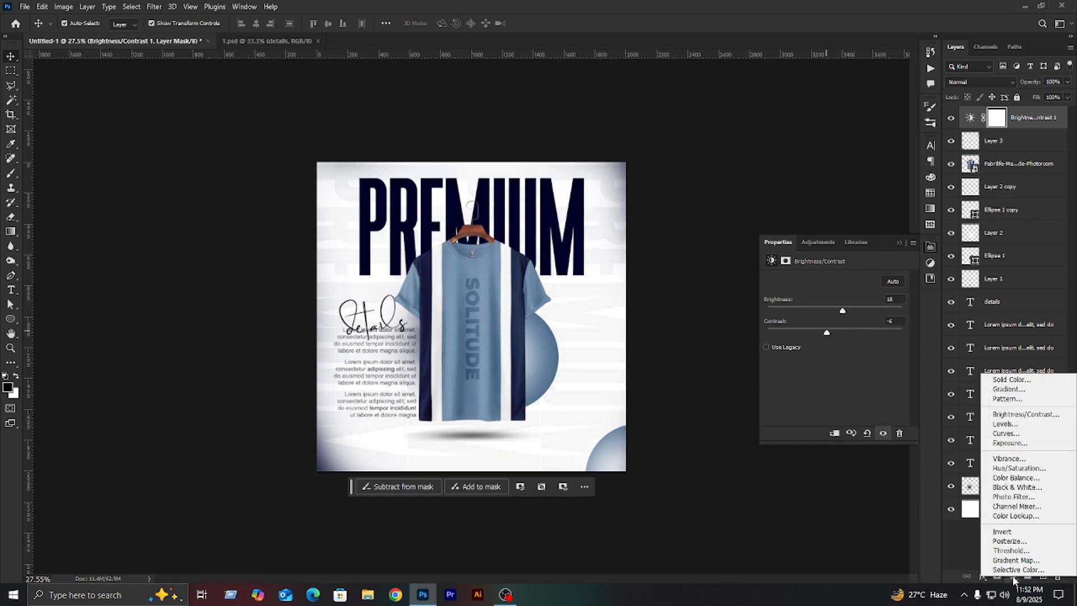
{"action": "left_click", "coordinate": [1004, 424]}
{"action": "left_click_drag", "start_coordinate": [783, 361], "coordinate": [787, 360]}
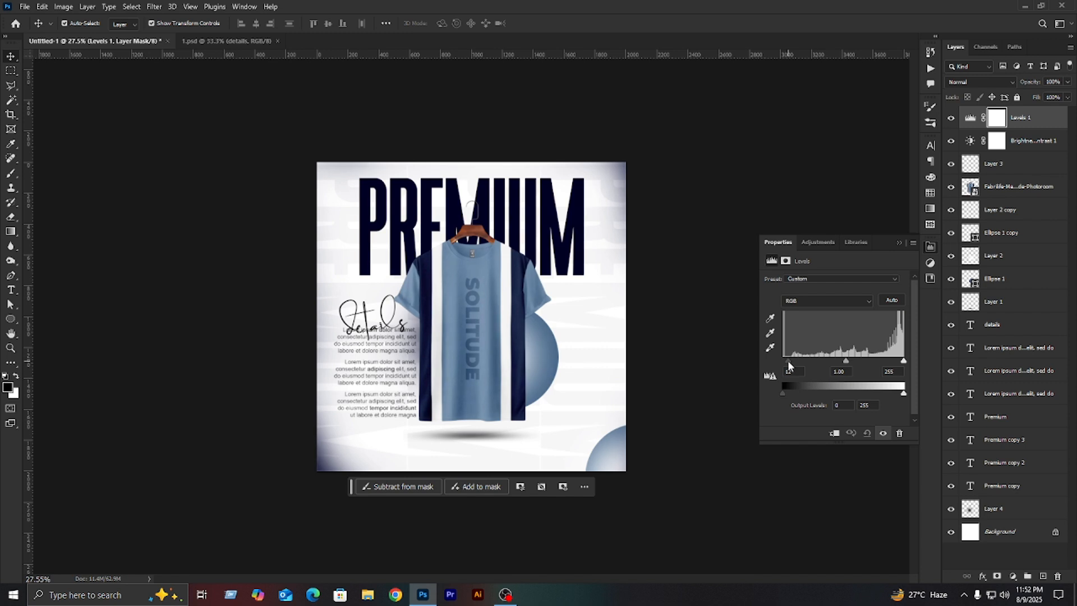
{"action": "left_click_drag", "start_coordinate": [903, 393], "coordinate": [899, 396]}
{"action": "left_click", "coordinate": [899, 243]}
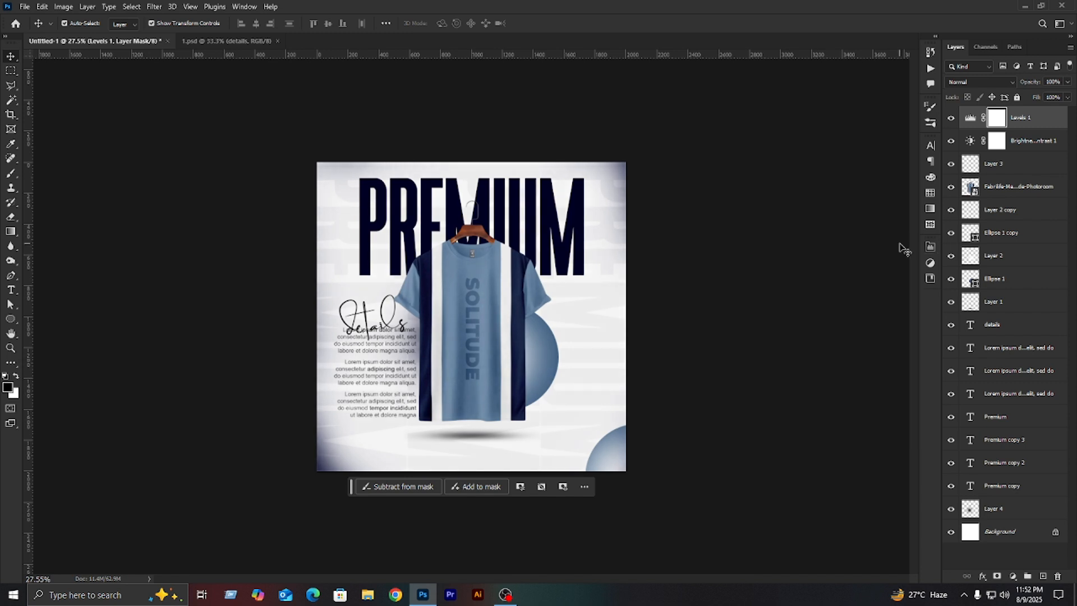
- Review the Brightness/Contrast adjustment layer's settings
{"action": "double_click", "coordinate": [1015, 141]}
{"action": "double_click", "coordinate": [970, 145]}
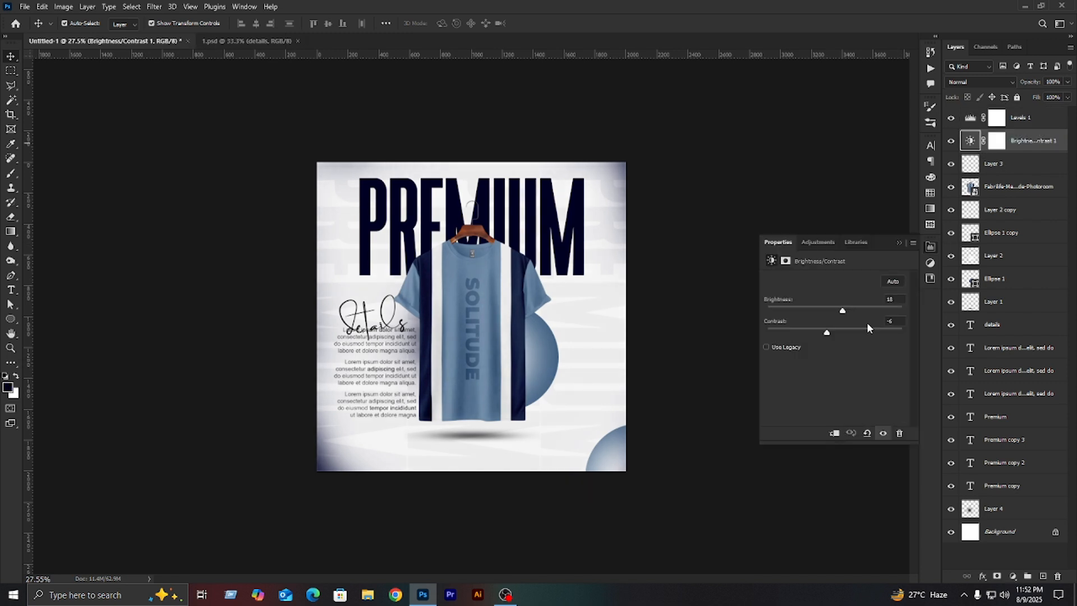
{"action": "left_click", "coordinate": [899, 243]}
{"action": "left_click", "coordinate": [836, 296]}
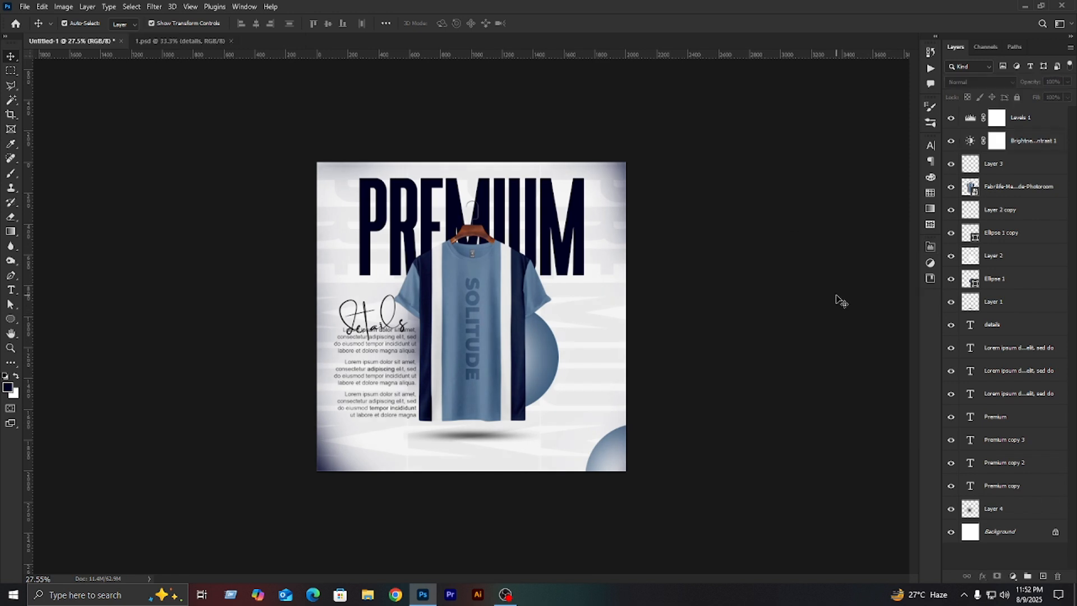